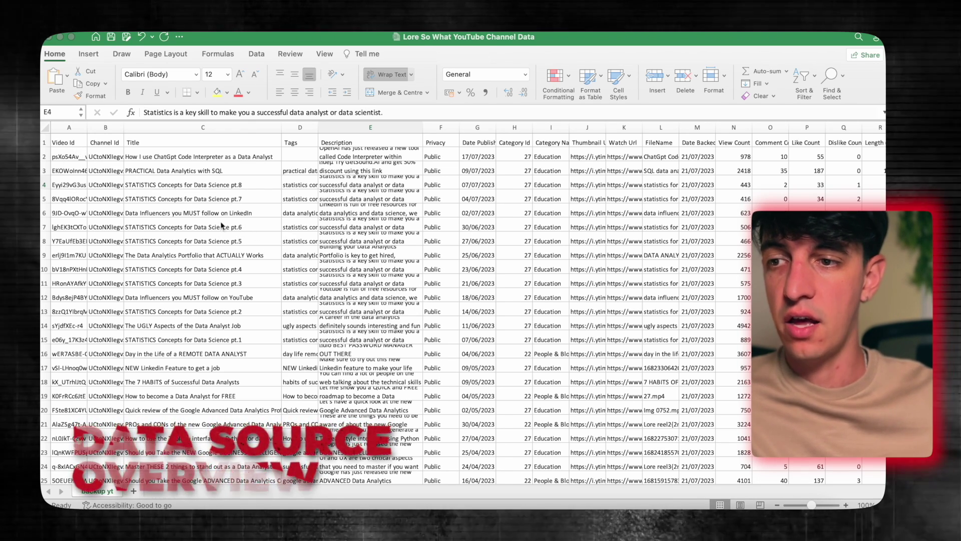
Step: Review the YouTube data columns in the backup yt sheet, from Video Id through Length (seconds), and skim the video rows
left_click(74, 144)
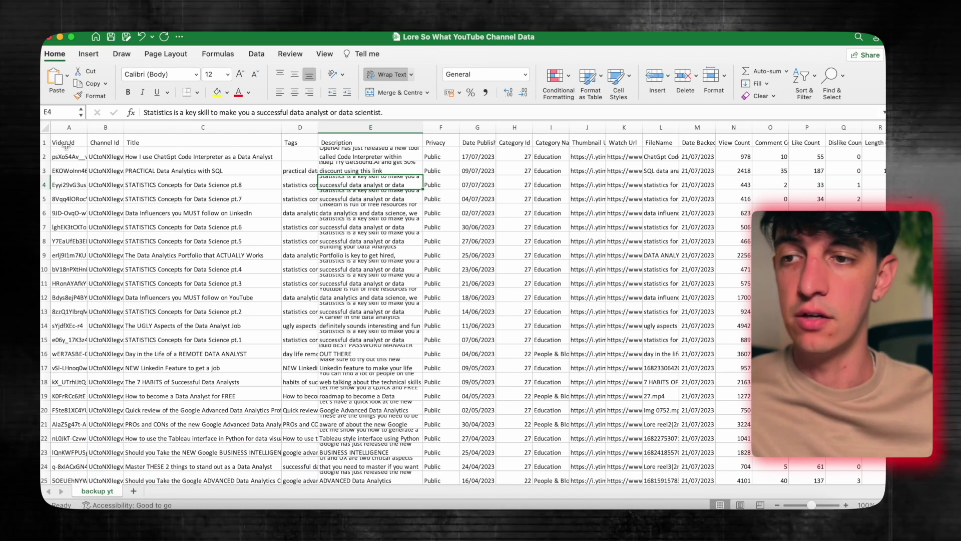
left_click(66, 145)
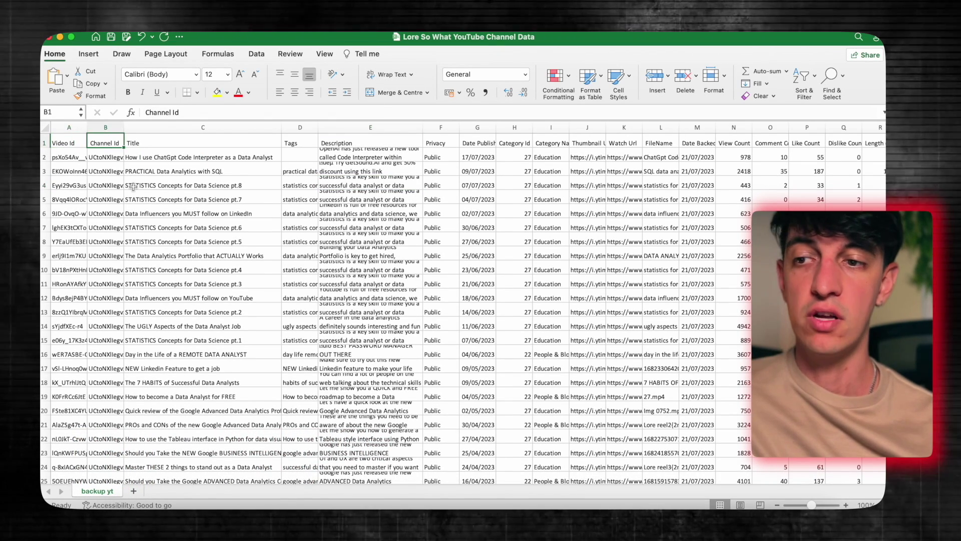
key("Right")
key("Right")
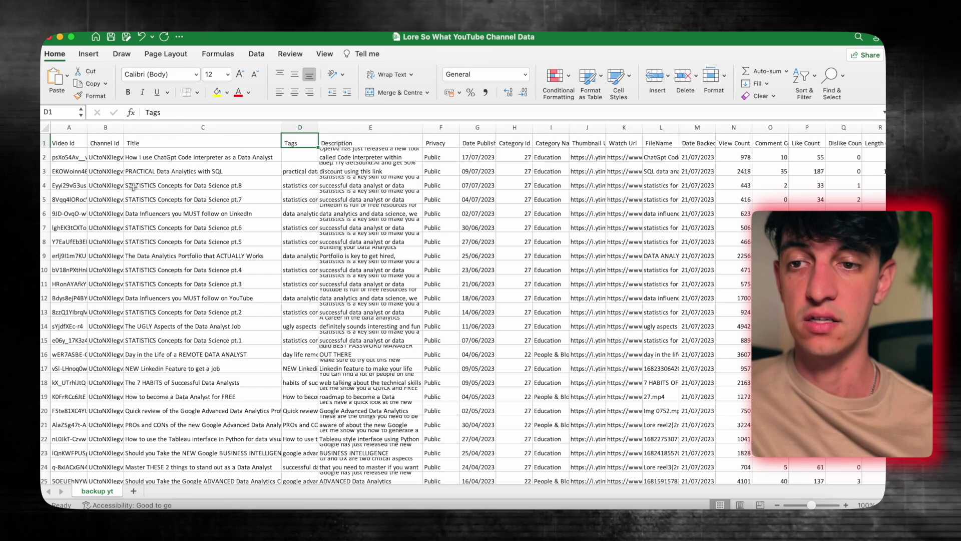
key("Right")
key("Right")
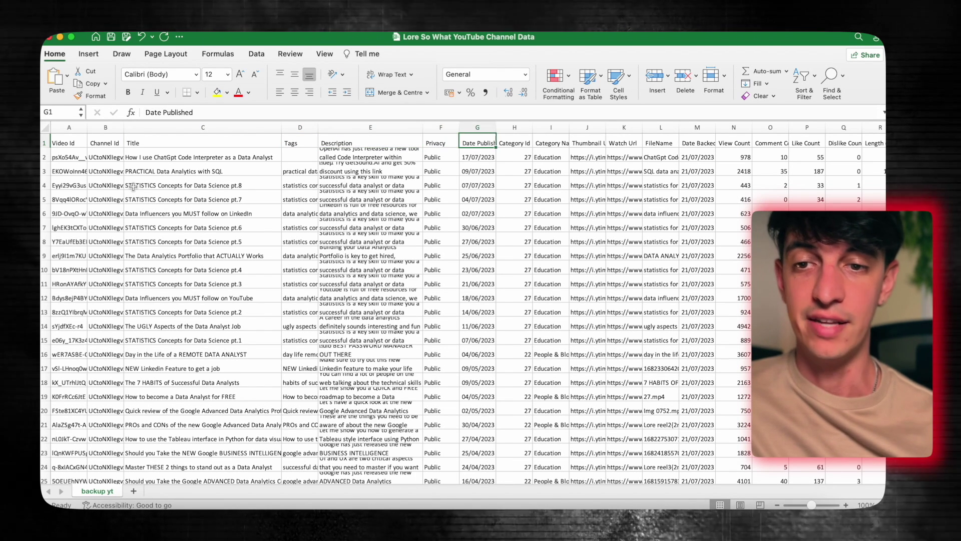
key("Right")
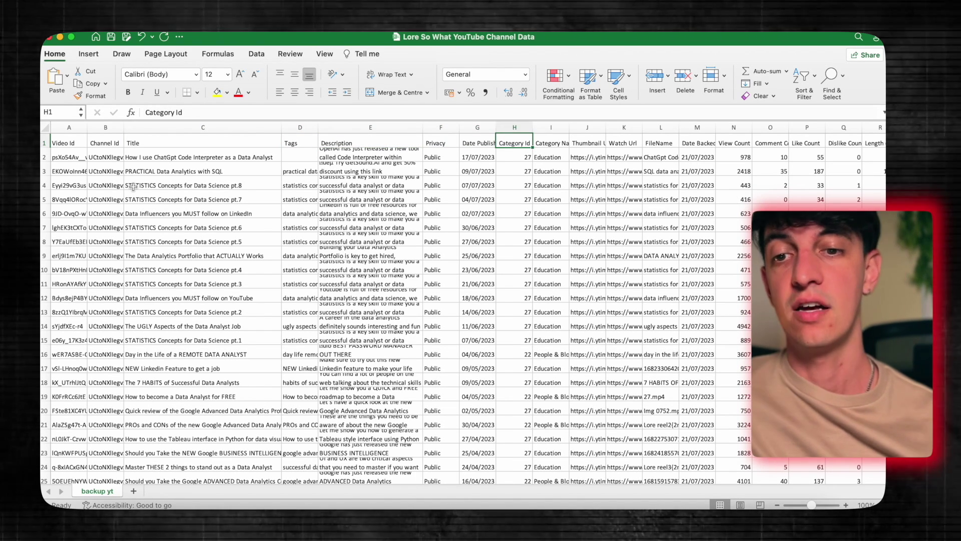
key("Right")
key("Right")
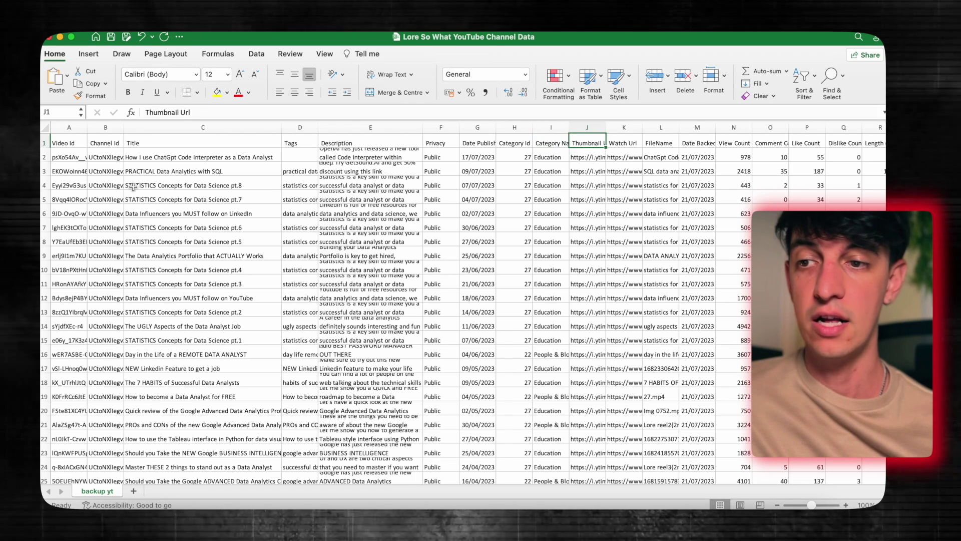
key("Right")
key("Right")
key("Right")
key("Right")
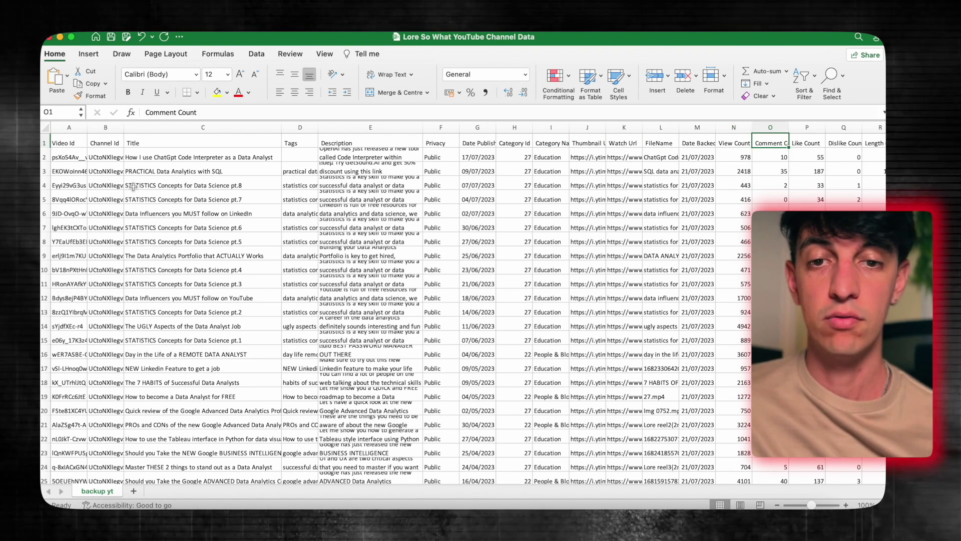
key("Right")
key("Right")
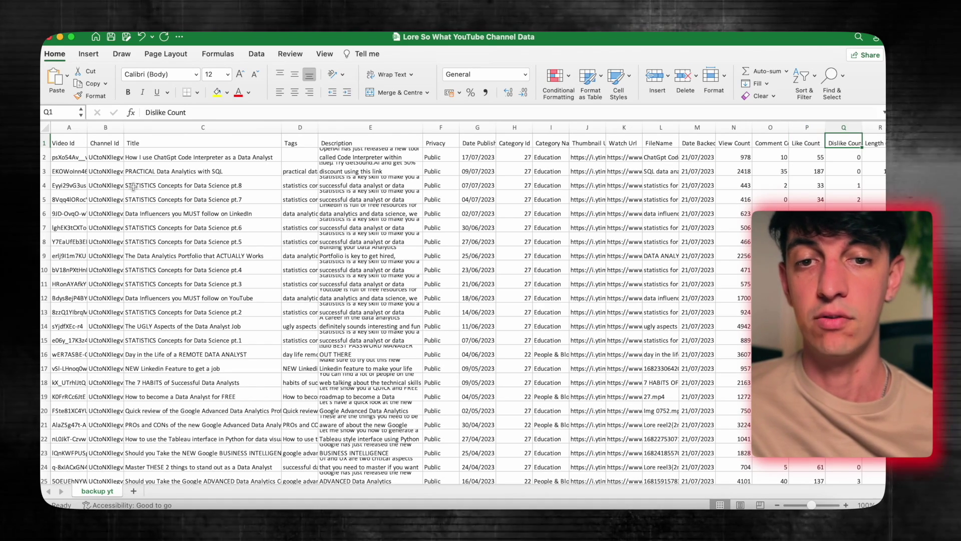
key("Right")
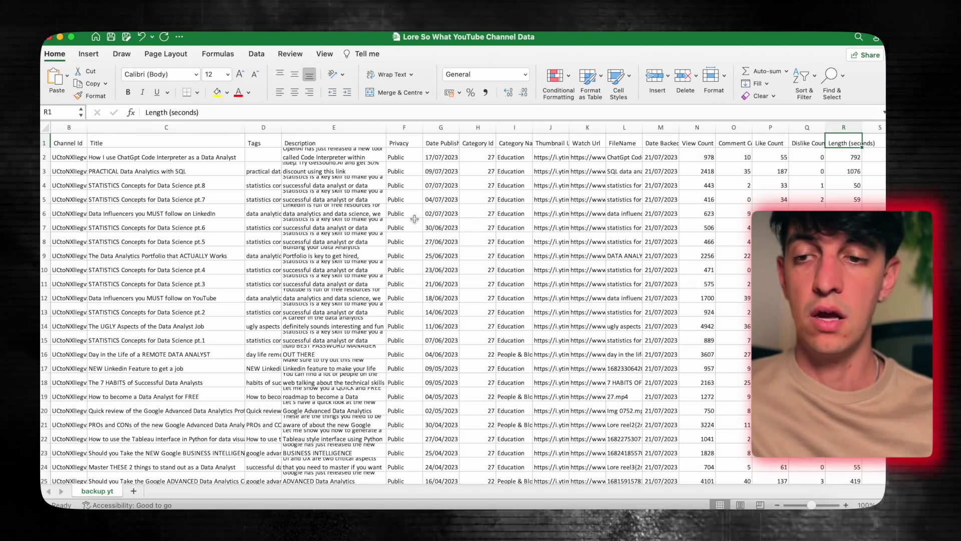
scroll(414, 219, "down", 10)
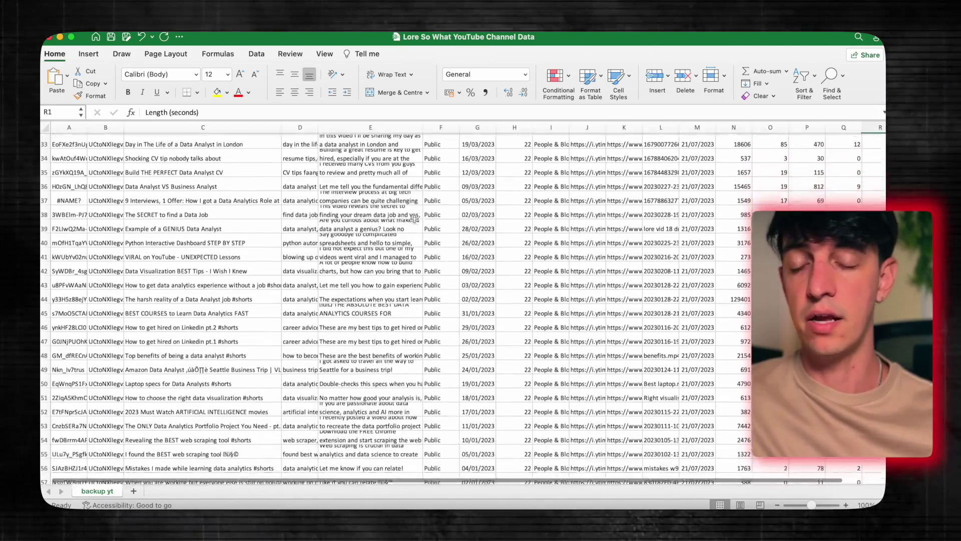
scroll(415, 219, "up", 10)
Step: Switch to Tableau, connect to the Excel workbook Lore So What YouTube Channel Data.xlsx from Downloads, and check its field list
key("super+Tab")
key("super+Tab")
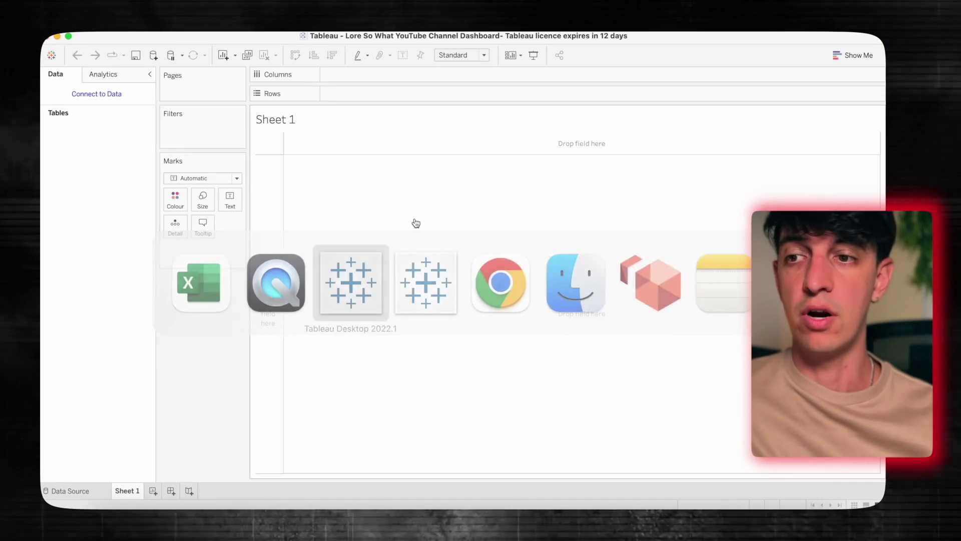
left_click(101, 95)
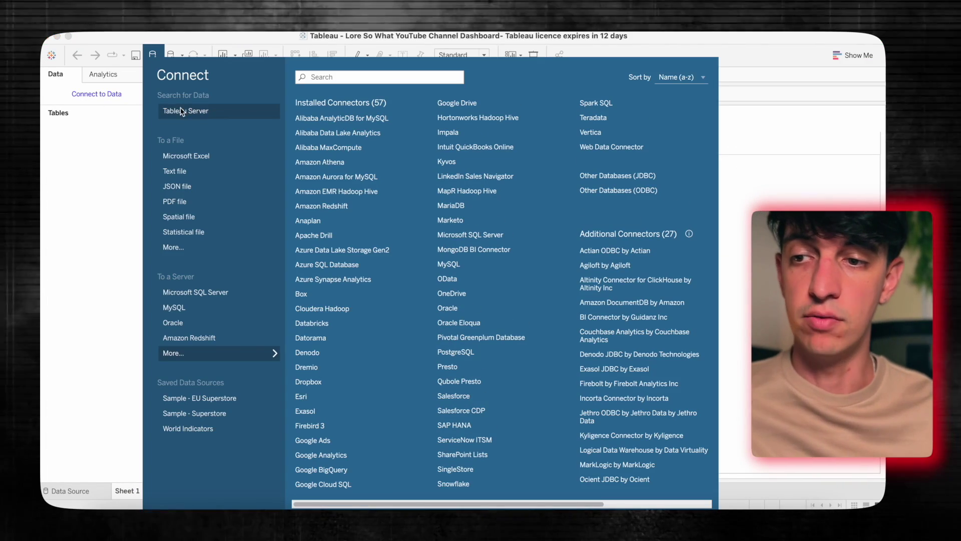
left_click(198, 156)
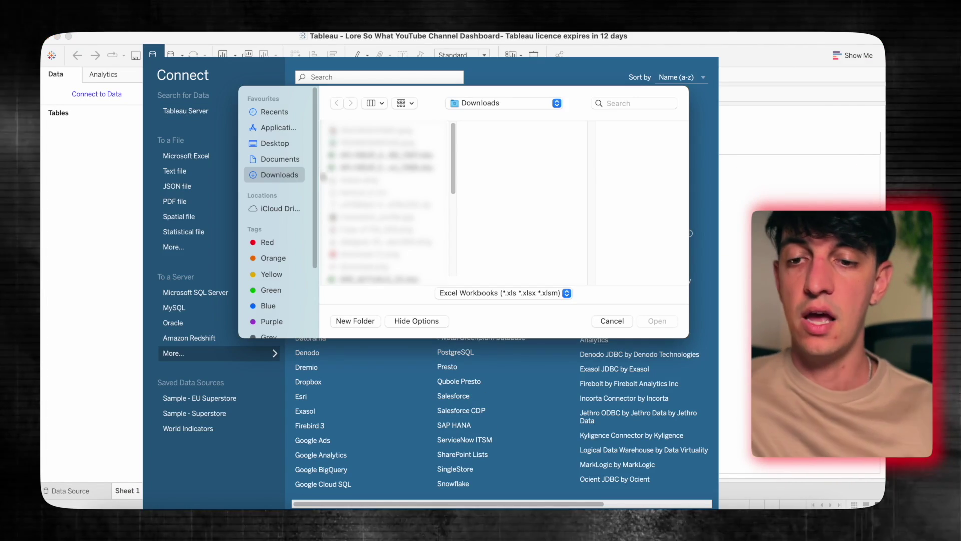
scroll(390, 200, "down", 5)
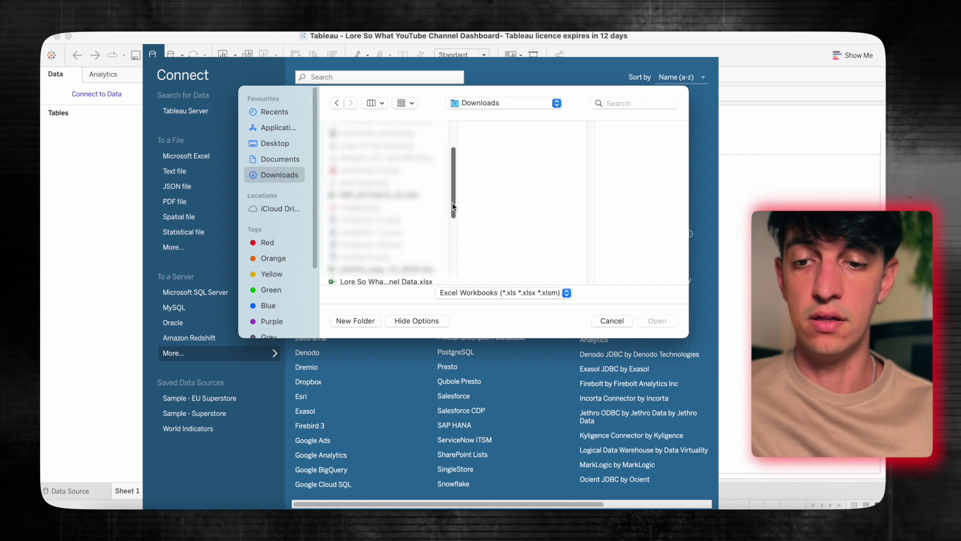
double_click(392, 167)
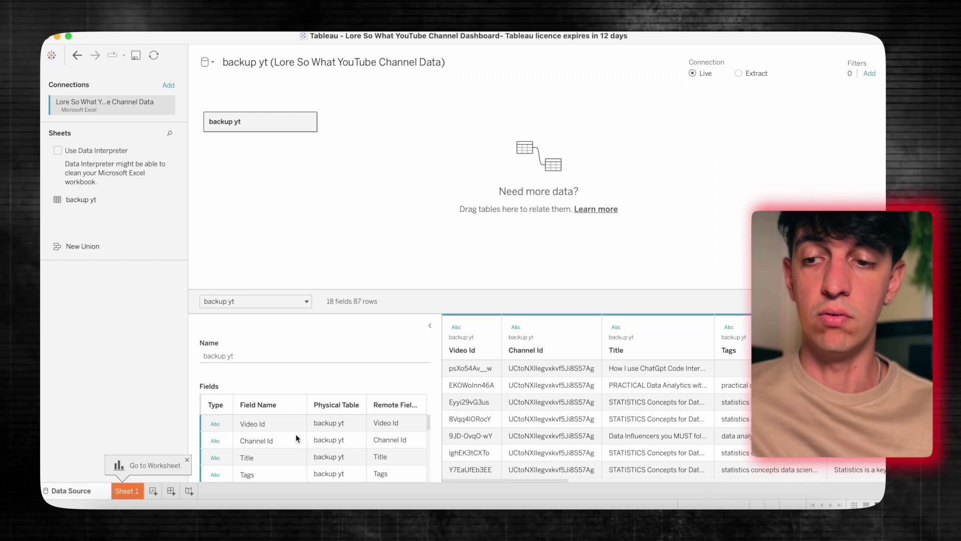
scroll(297, 440, "down", 5)
scroll(296, 440, "down", 5)
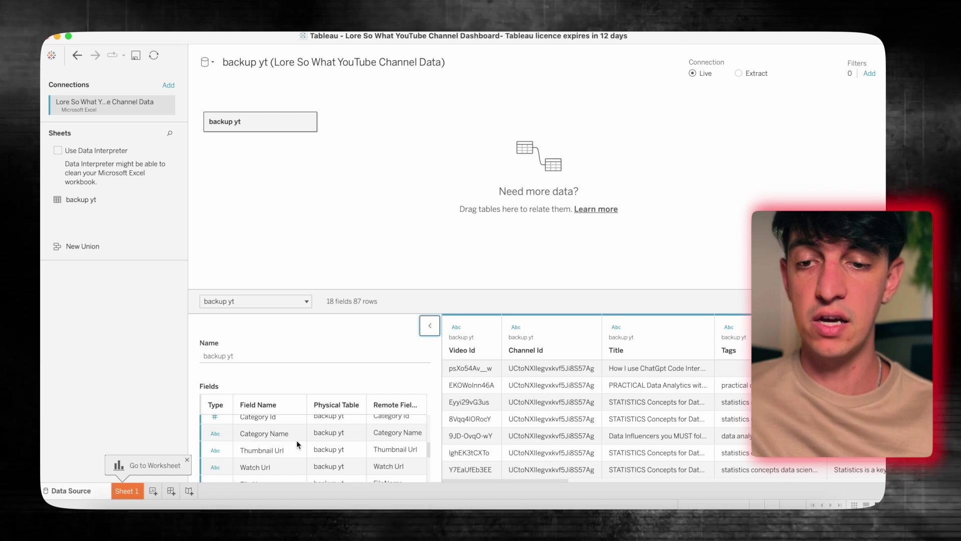
Step: Open the Sheet 1 worksheet and rename it "KPI 1 - Total Videos Uploaded"
left_click(124, 489)
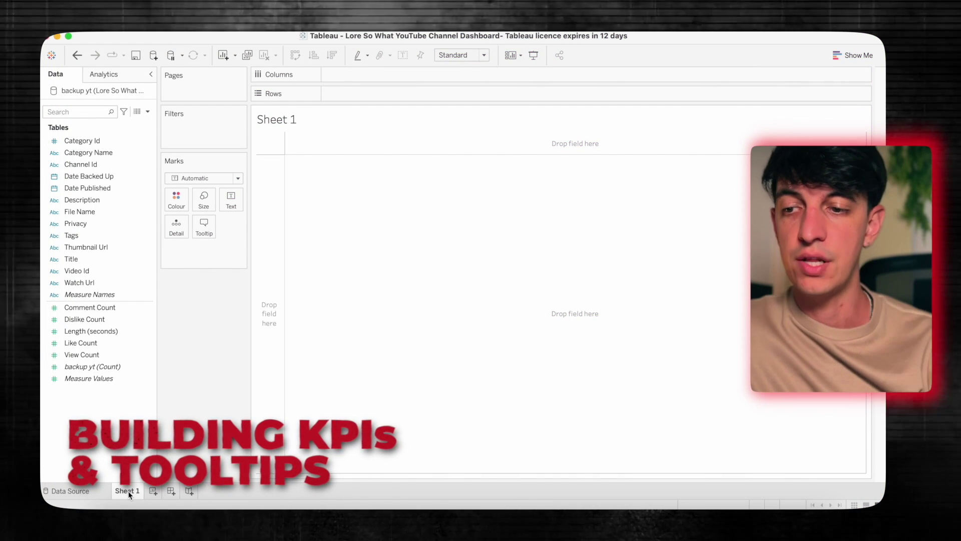
right_click(128, 491)
left_click(149, 363)
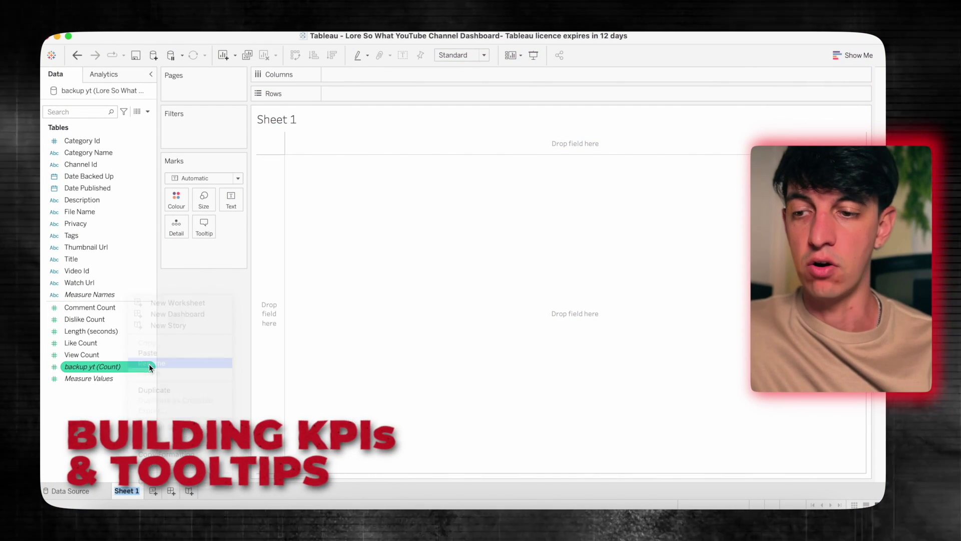
type("KPI 1 -")
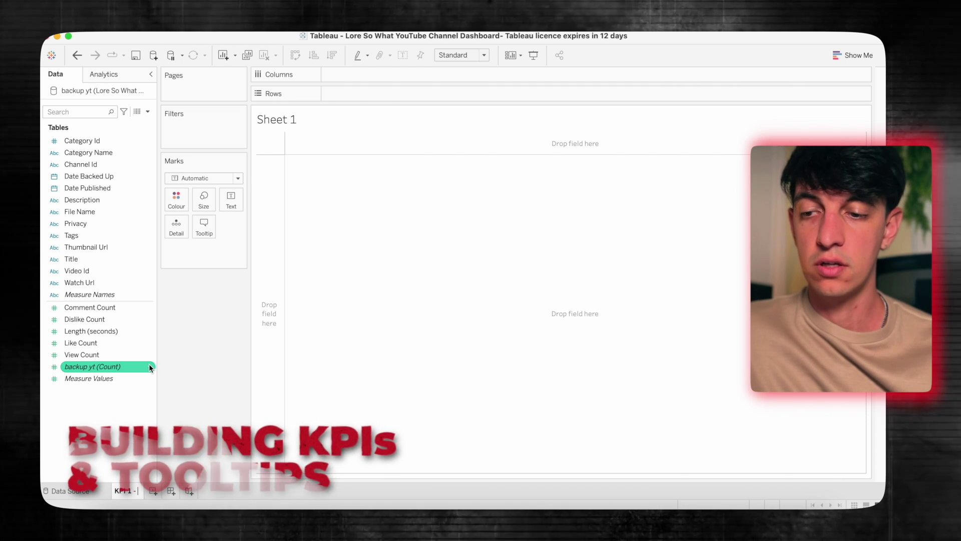
type(" Total Videos Uploaded")
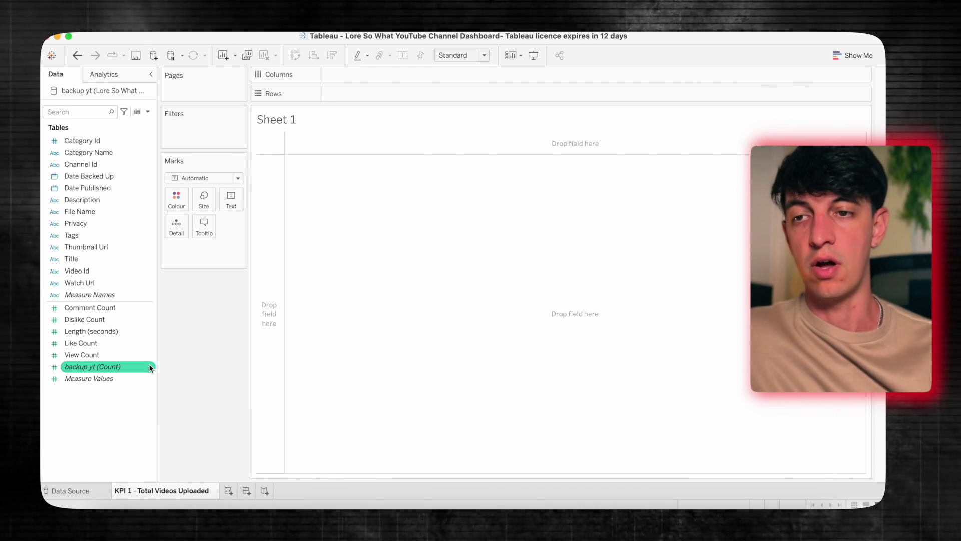
key("Return")
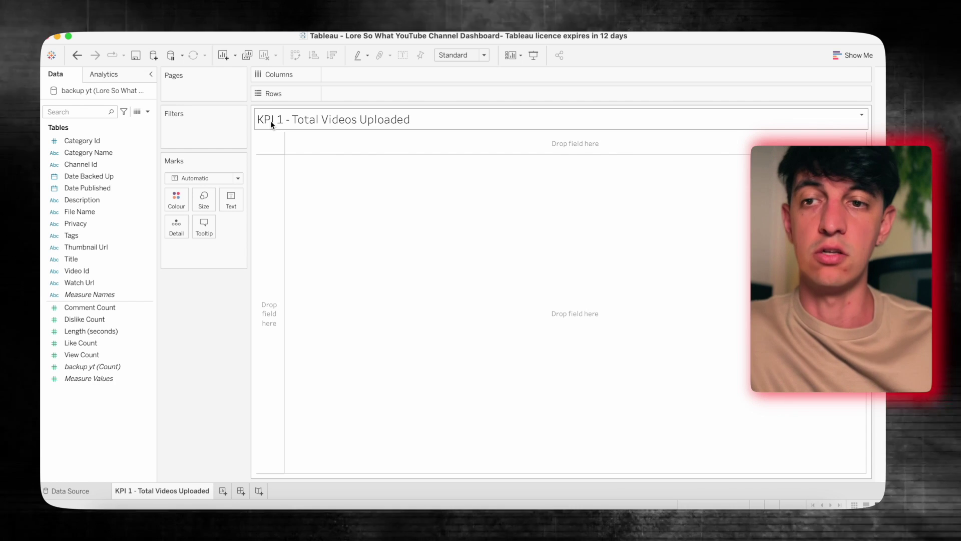
Step: Add Video Id as the text mark and aggregate it as Count (Distinct)
left_click_drag(76, 270, 220, 202)
left_click(232, 249)
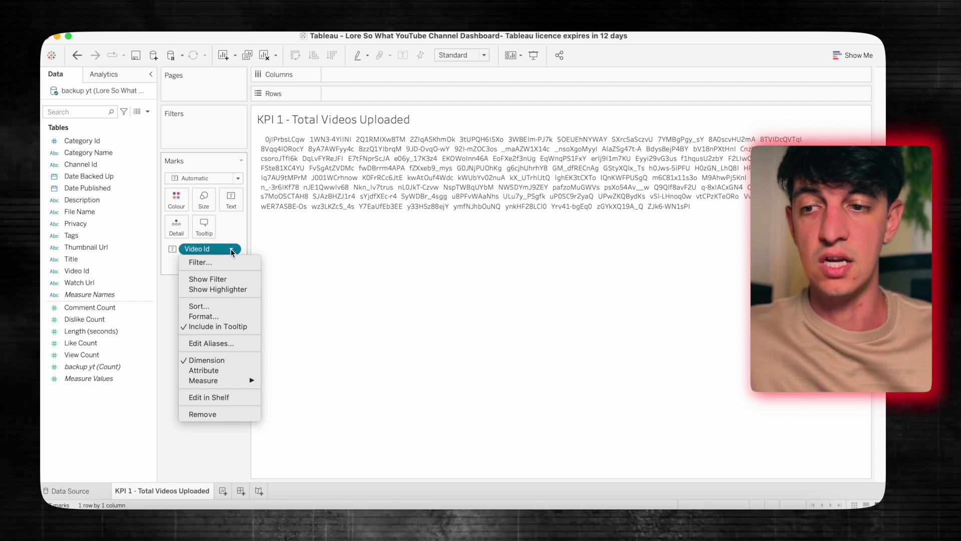
mouse_move(229, 380)
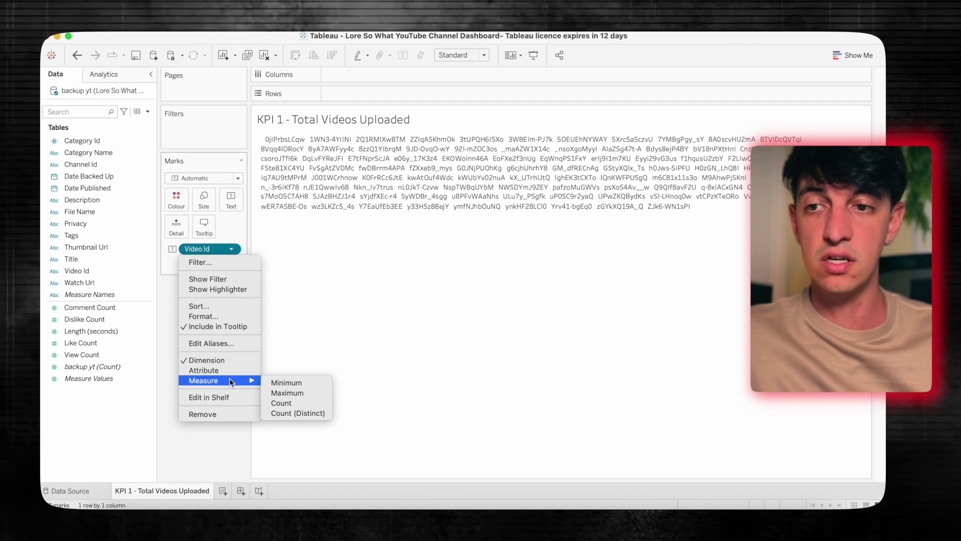
left_click(281, 413)
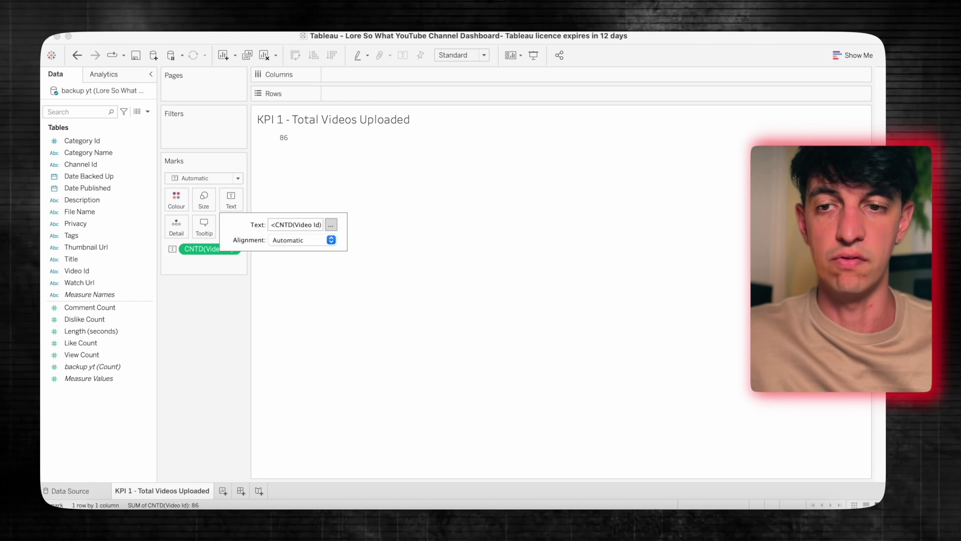
Step: Format the label as a large red distinct Video Id count above a size 9 "Total Videos Uploaded" caption, with both lines centred
left_click(331, 224)
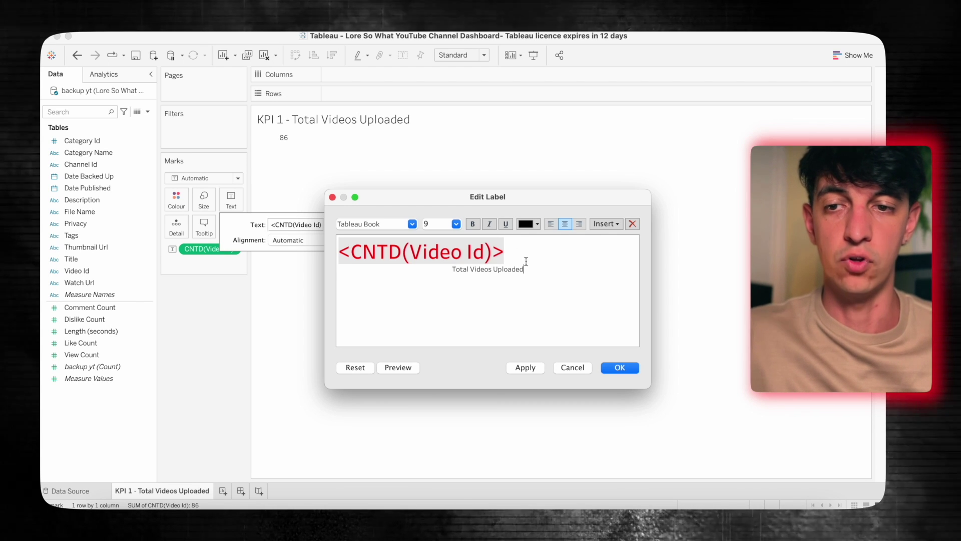
key("super+a")
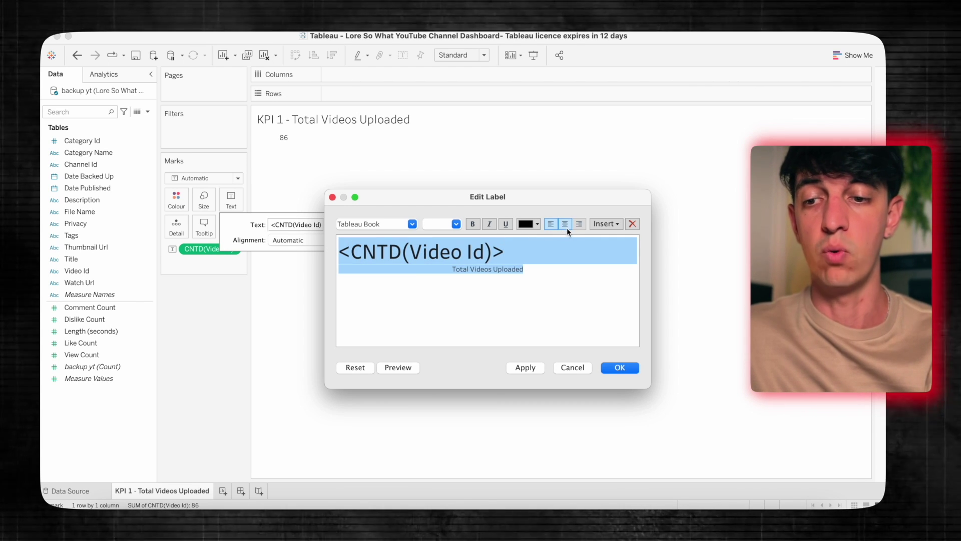
left_click(566, 226)
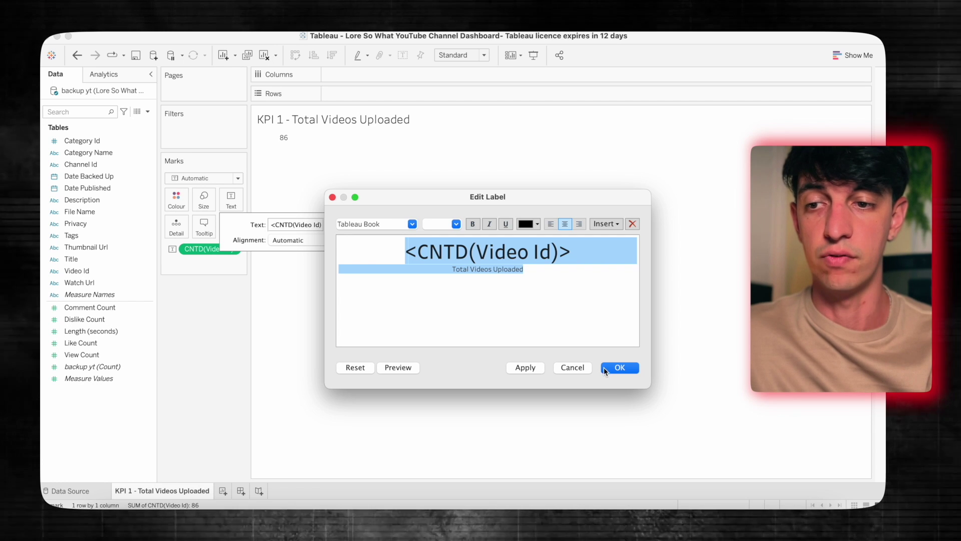
left_click(604, 368)
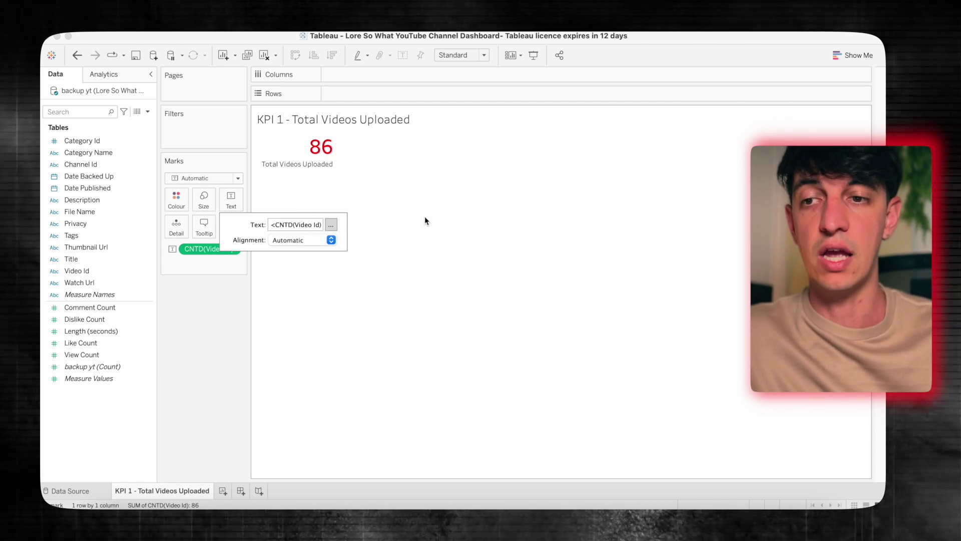
Step: Set the text mark's horizontal alignment to Centre
left_click(331, 240)
left_click(300, 292)
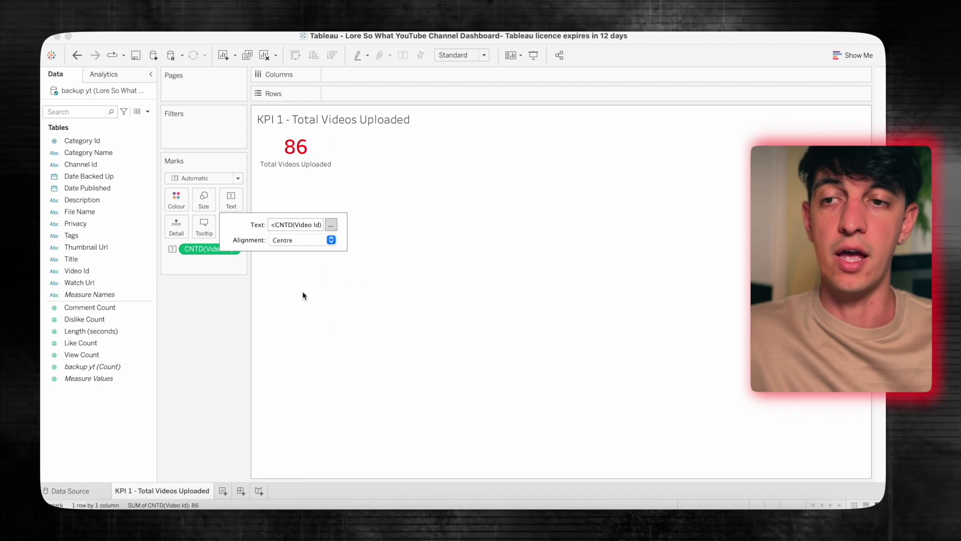
left_click(220, 308)
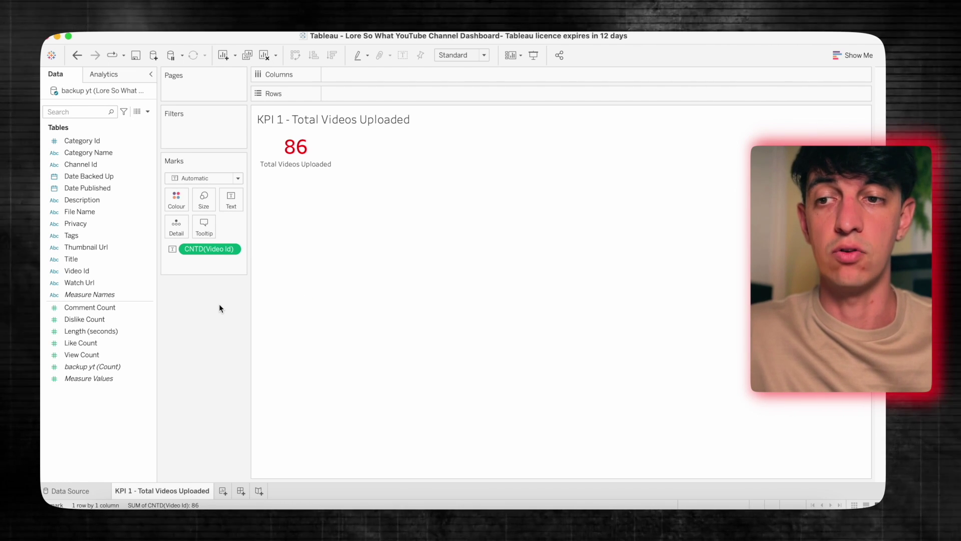
Step: Duplicate the KPI 1 worksheet and rename the copy "KPI 1 - Total Videos Uploaded (Tooltip)"
right_click(189, 495)
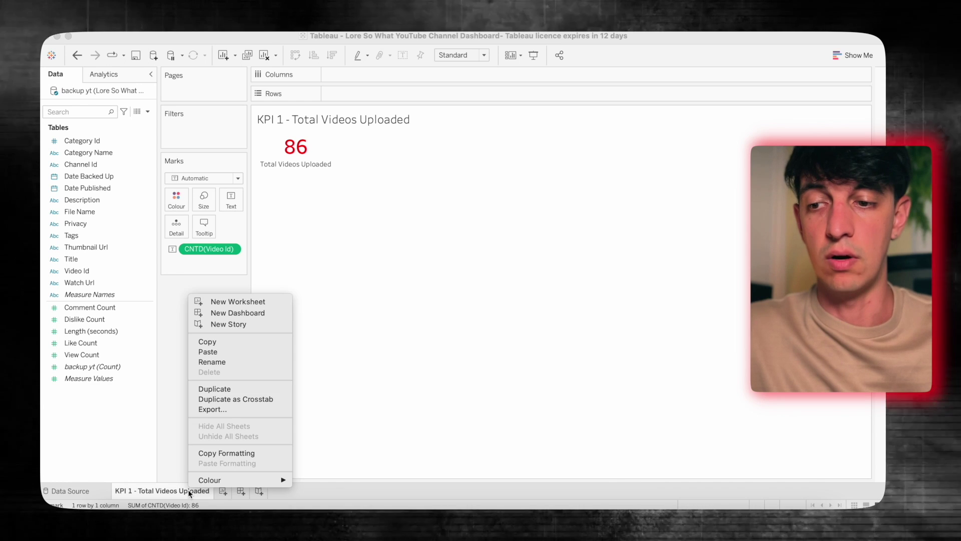
left_click(204, 389)
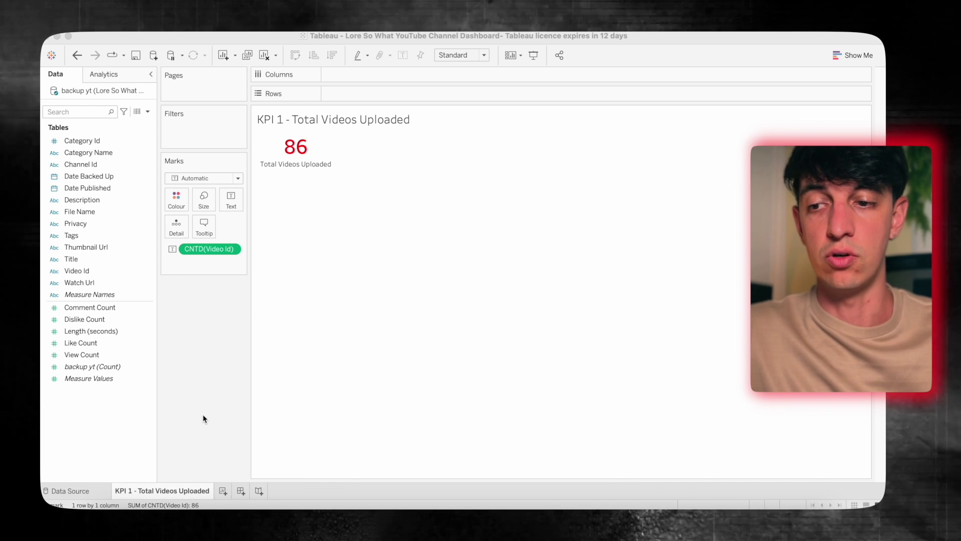
right_click(191, 492)
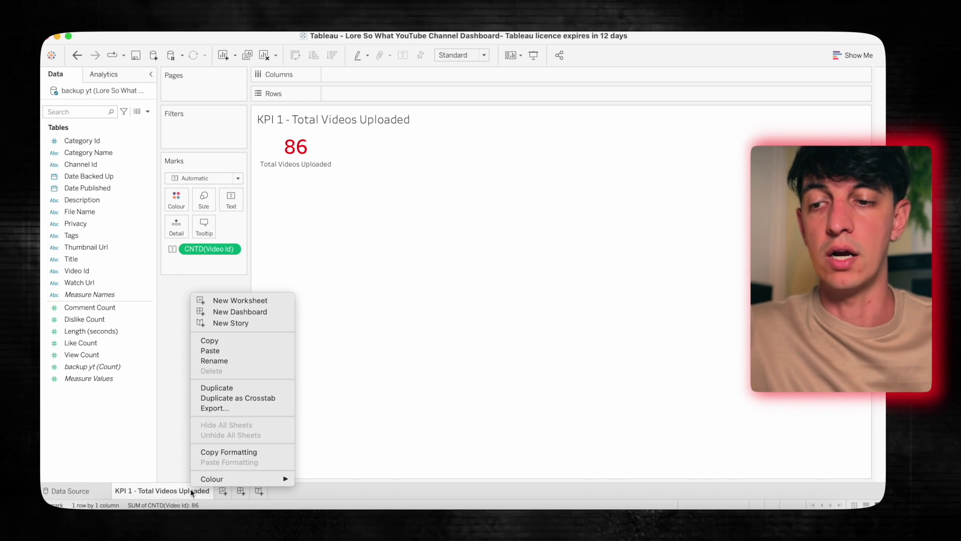
left_click(209, 388)
double_click(239, 491)
left_click(318, 492)
key("BackSpace")
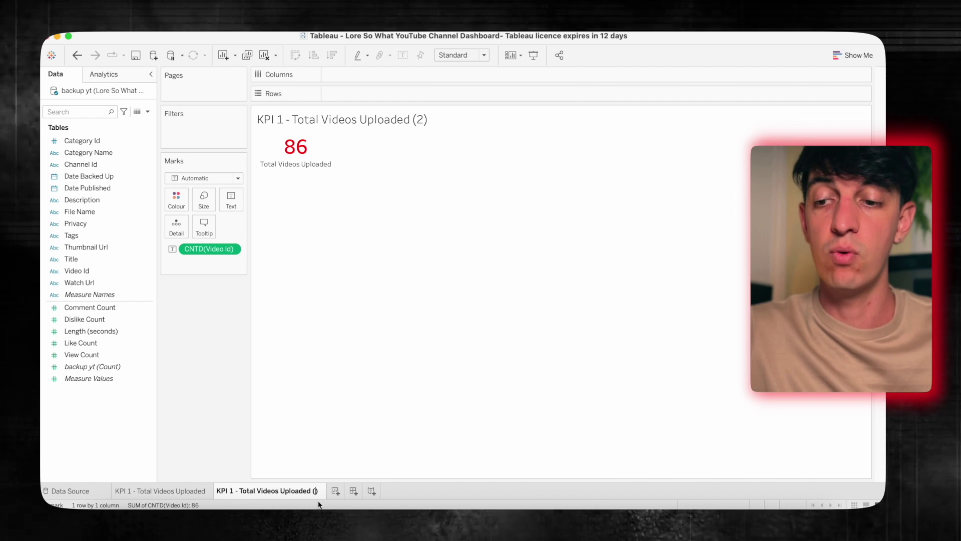
type("Tool")
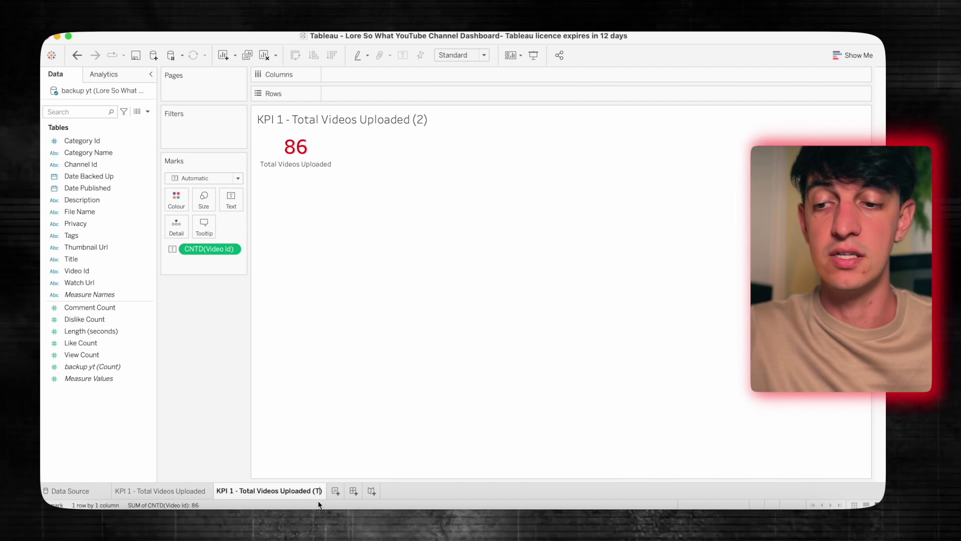
type("tip")
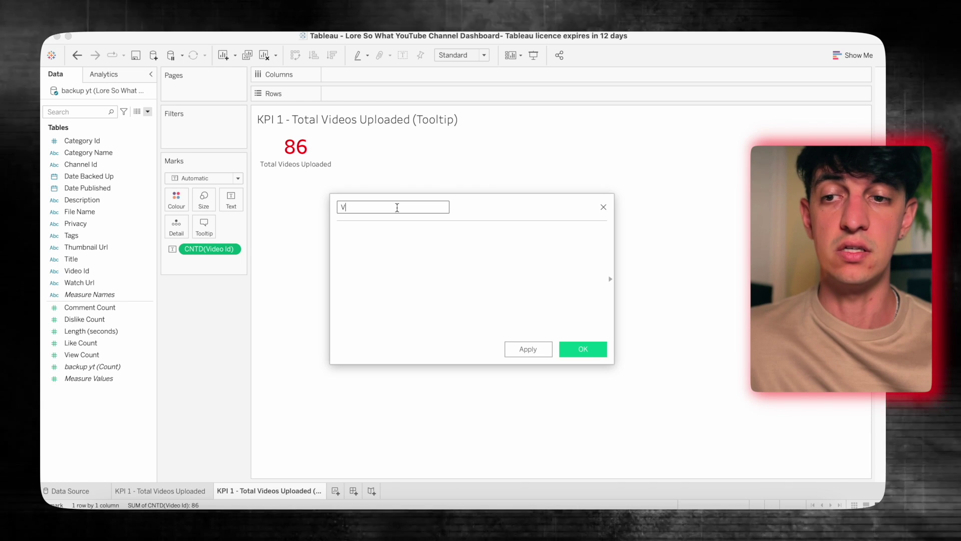
Step: Name the calculated field "Video Type" and begin its formula with IF [Length (seconds)] <= 60 THEN "Shorts"
type("Video T")
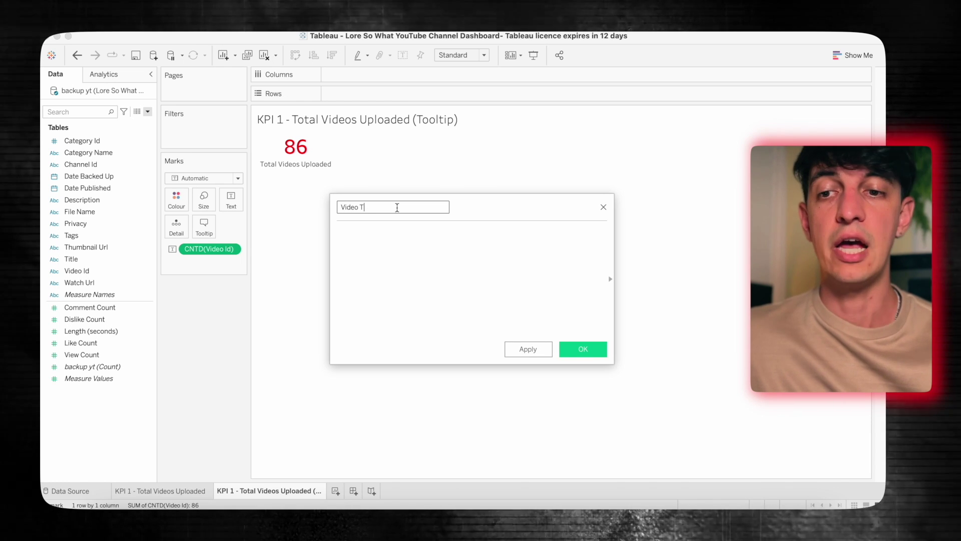
type("ype")
left_click(391, 233)
type("IF LEN")
key("Return")
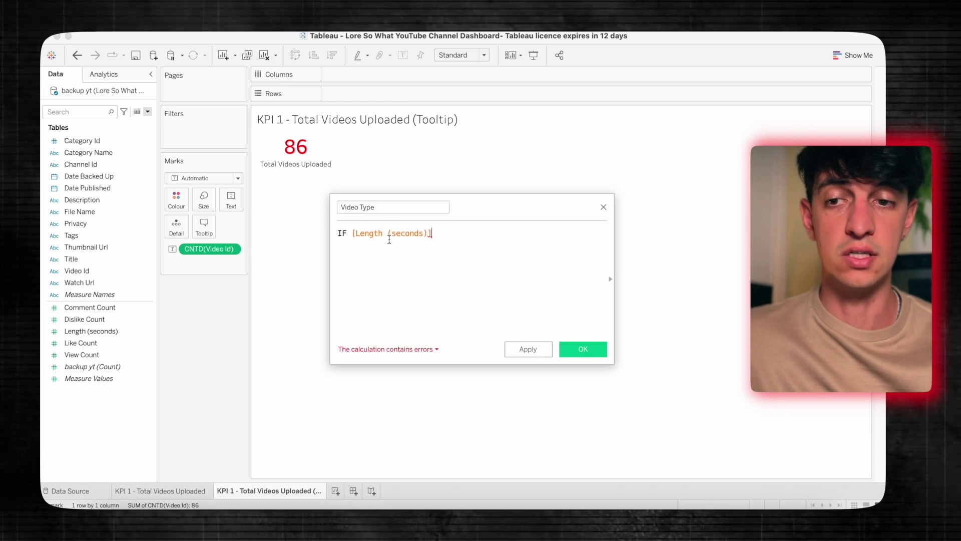
type("<= 60 THEN \"Shorts\"")
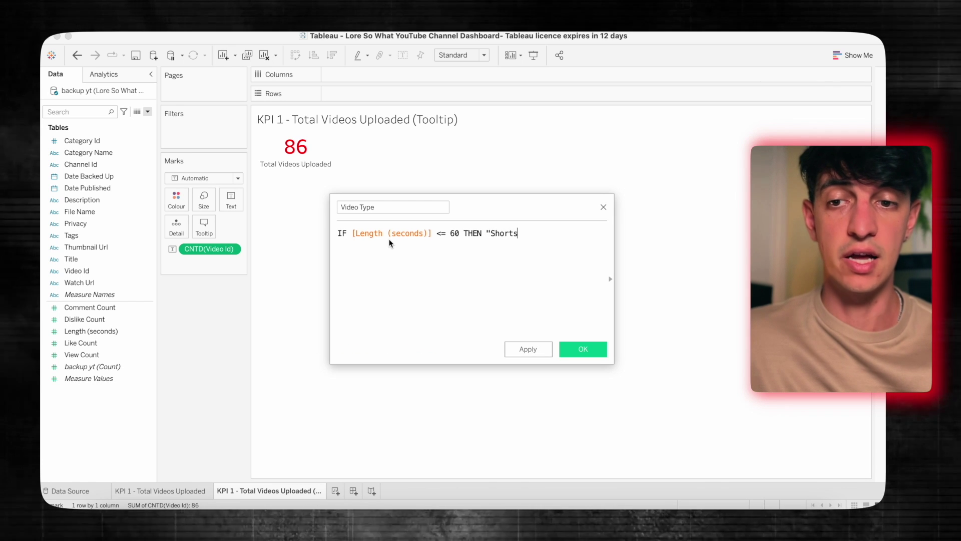
Step: Complete the Video Type formula with ELSE "Regular" and END on separate lines, and save the field
key("Return")
type("ELSE \"REGUL")
key("BackSpace")
key("BackSpace")
key("BackSpace")
key("BackSpace")
key("BackSpace")
type("Regular\"")
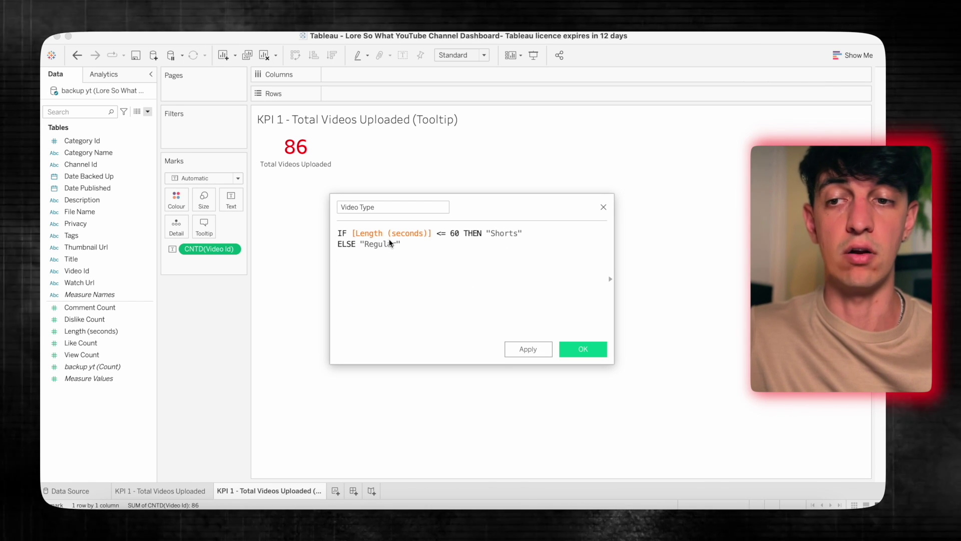
key("Return")
type("END")
left_click(582, 349)
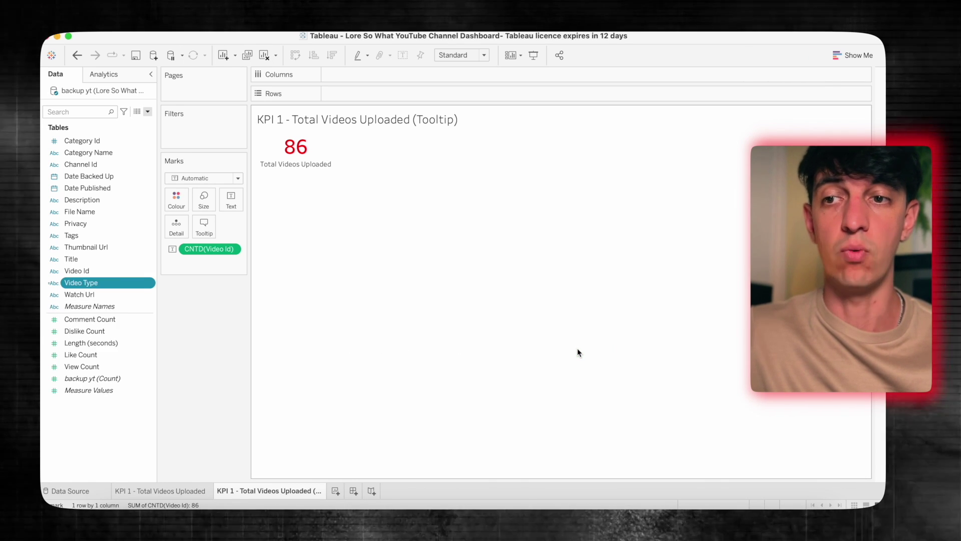
Step: Build a bar chart of distinct Video Id count in columns by Video Type in rows, coloured by Video Type
left_click_drag(81, 283, 363, 95)
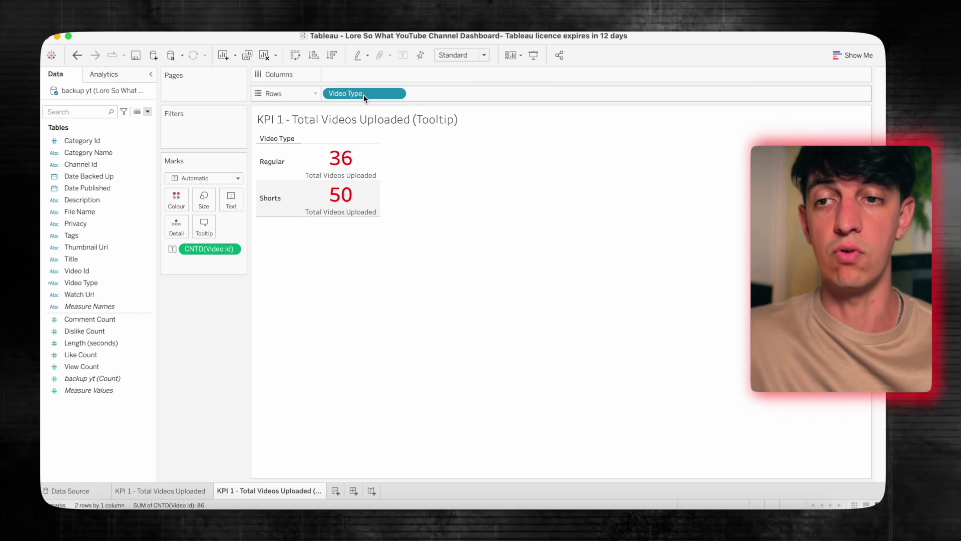
left_click_drag(201, 247, 177, 201)
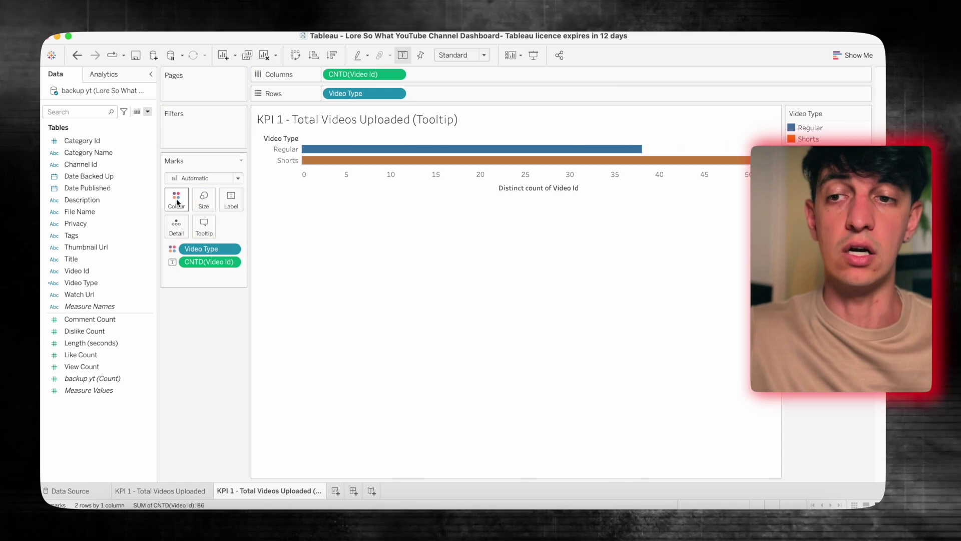
Step: Assign the Regular video type a light grey from the Seattle Greys palette
left_click(183, 204)
left_click(210, 236)
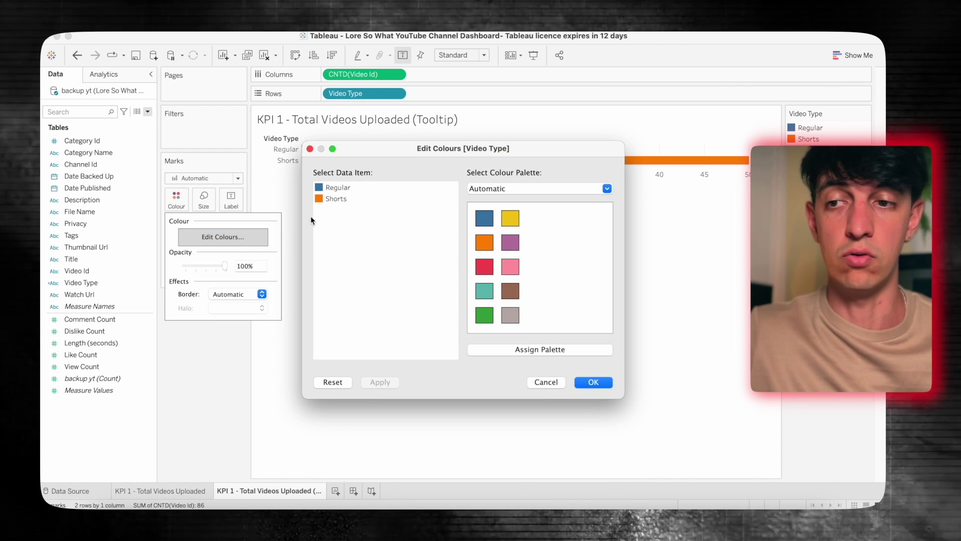
left_click(333, 190)
left_click(605, 188)
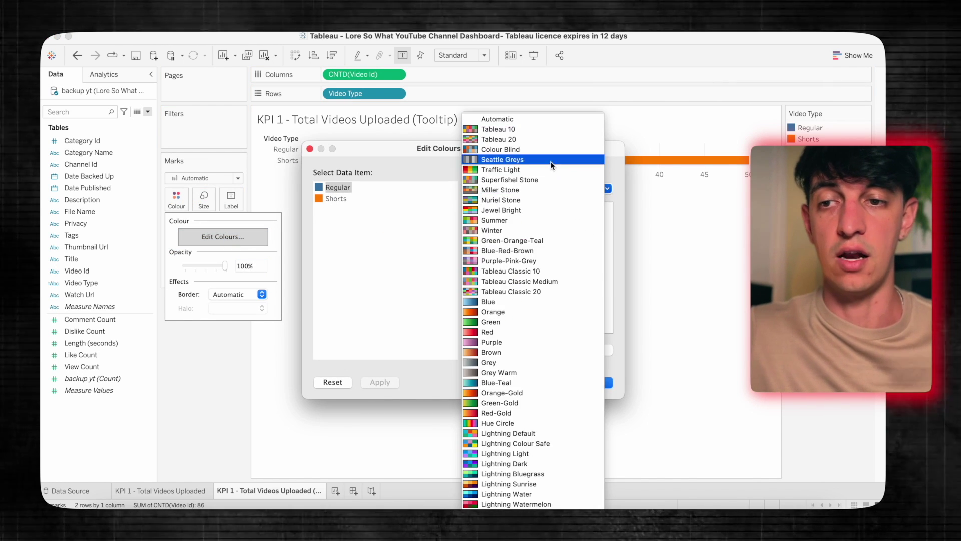
left_click(551, 157)
left_click(490, 292)
Step: Assign the Shorts video type a red from the Traffic Light palette and accept the colours
left_click(340, 201)
left_click(607, 188)
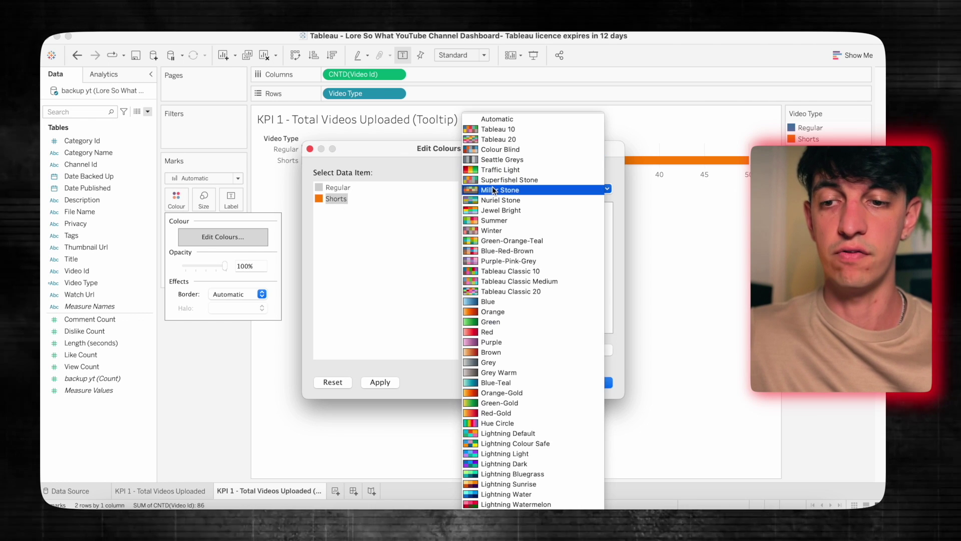
left_click(551, 166)
left_click(485, 291)
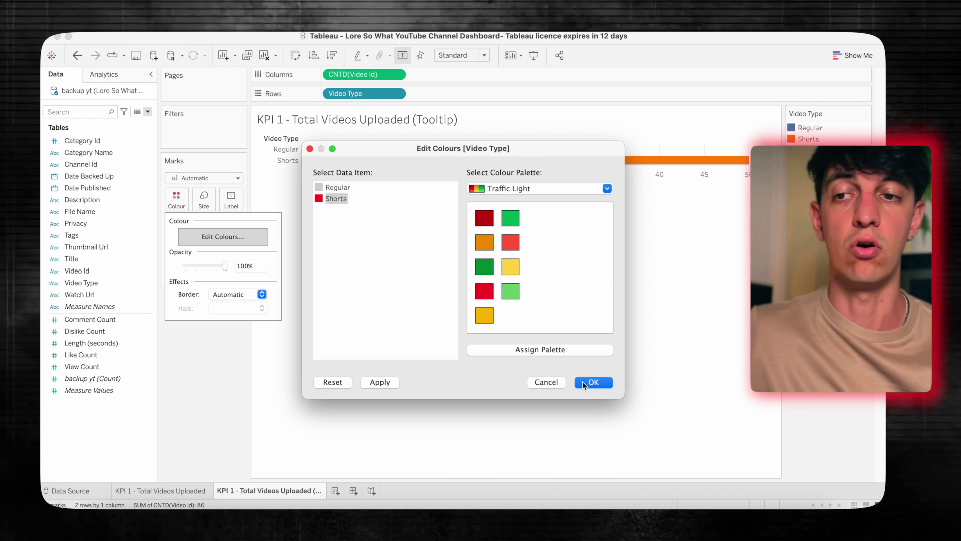
left_click(584, 383)
Step: Hide the distinct Video Id count axis header and the title of the tooltip sheet
right_click(516, 190)
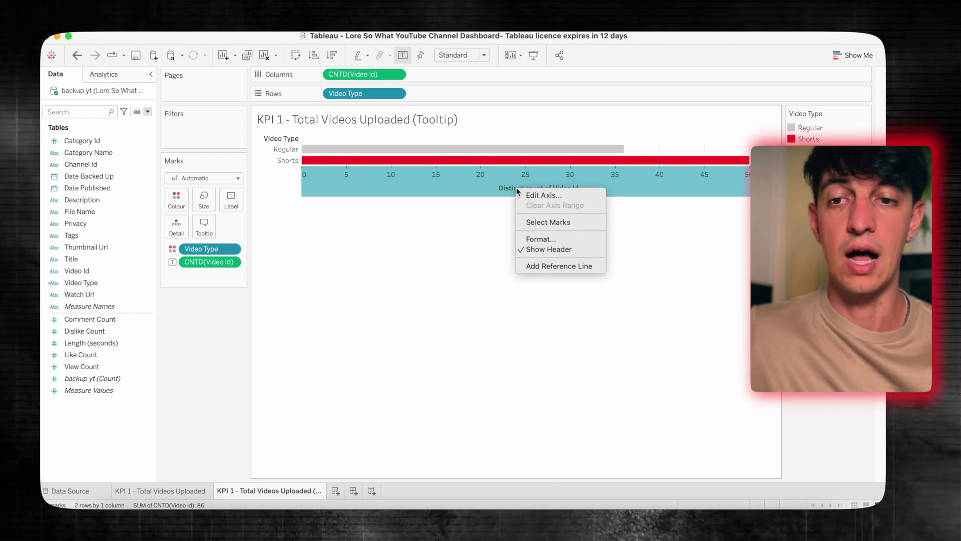
left_click(536, 249)
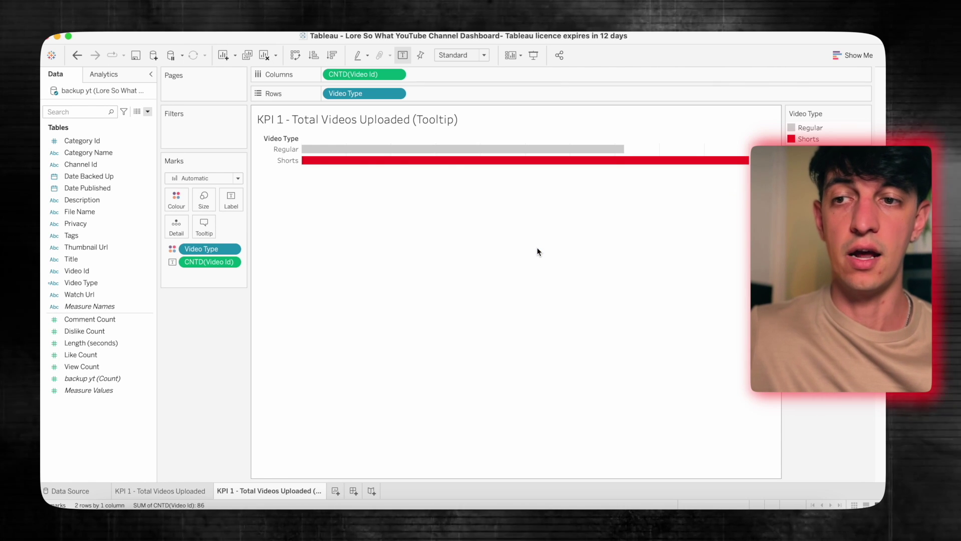
right_click(369, 121)
left_click(395, 143)
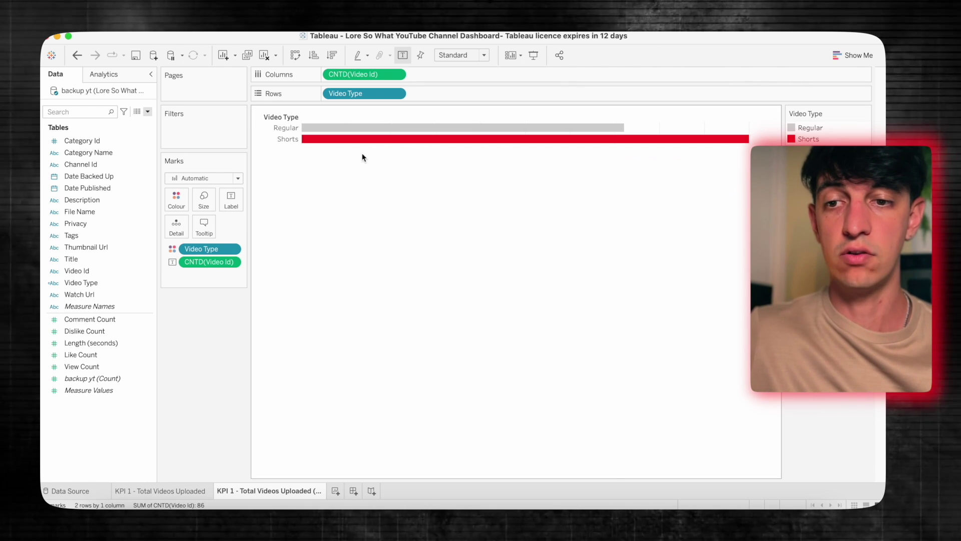
Step: Reduce the bar labels to the right-aligned distinct Video Id count and hide the Video Type row field label
left_click(230, 200)
left_click(334, 258)
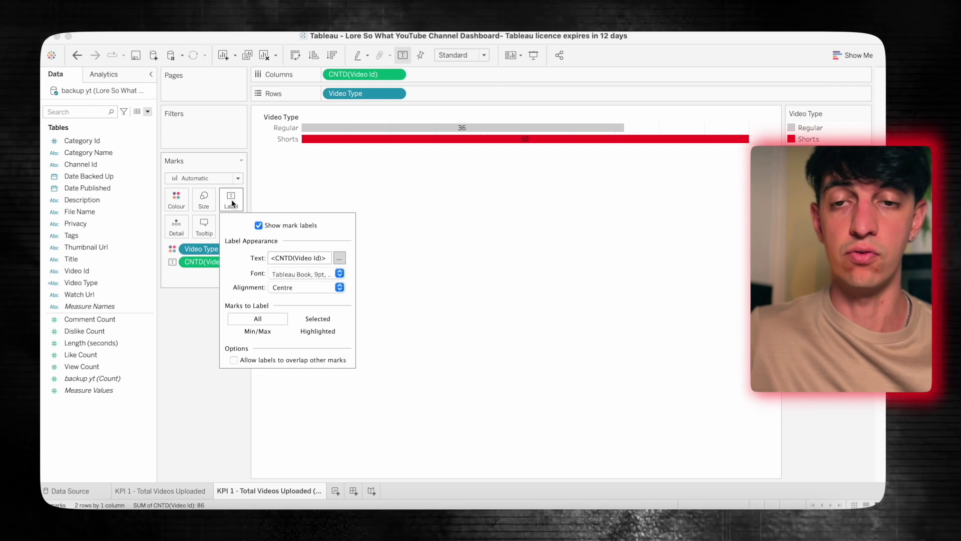
left_click(339, 287)
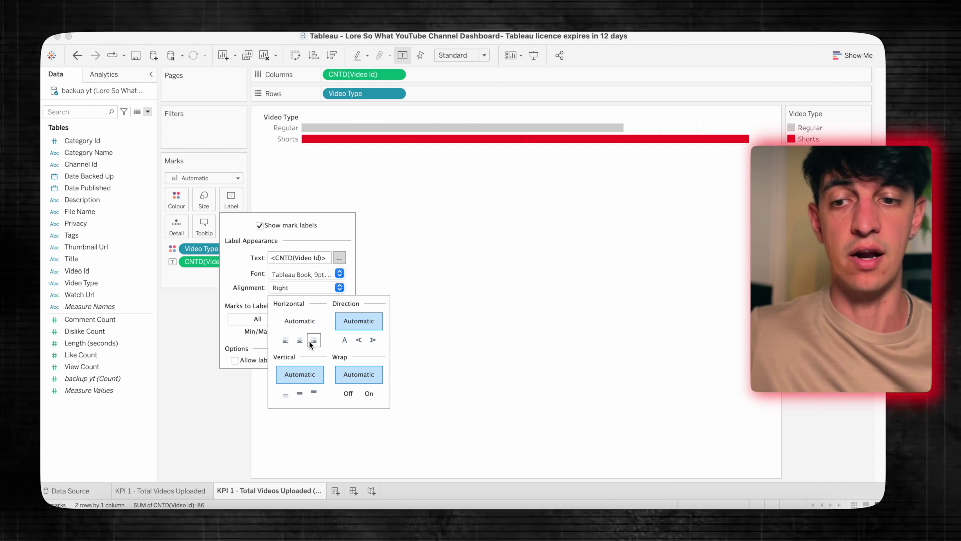
left_click(196, 326)
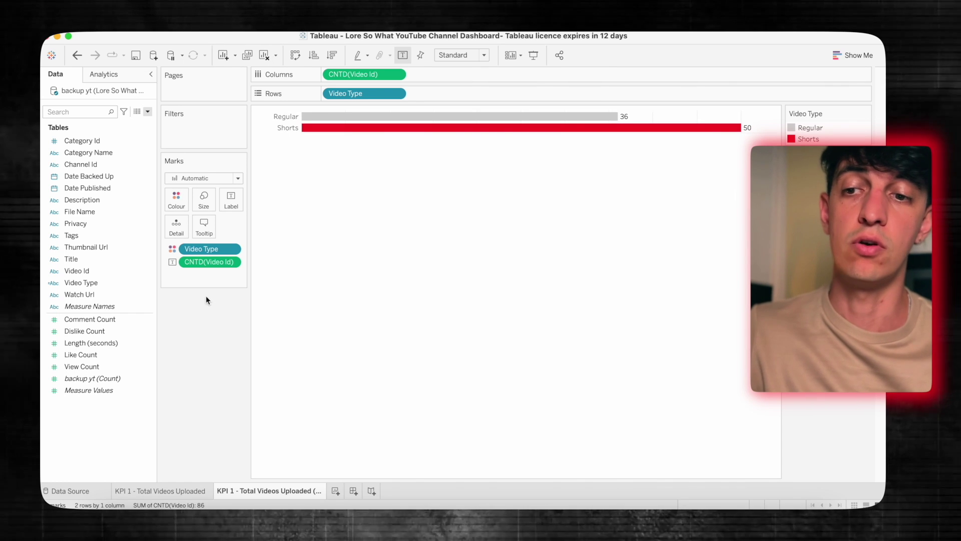
Step: Replace the KPI 1 - Total Videos Uploaded tooltip content with the "KPI 1 - Total Videos Uploaded (Tooltip)" sheet
left_click(168, 491)
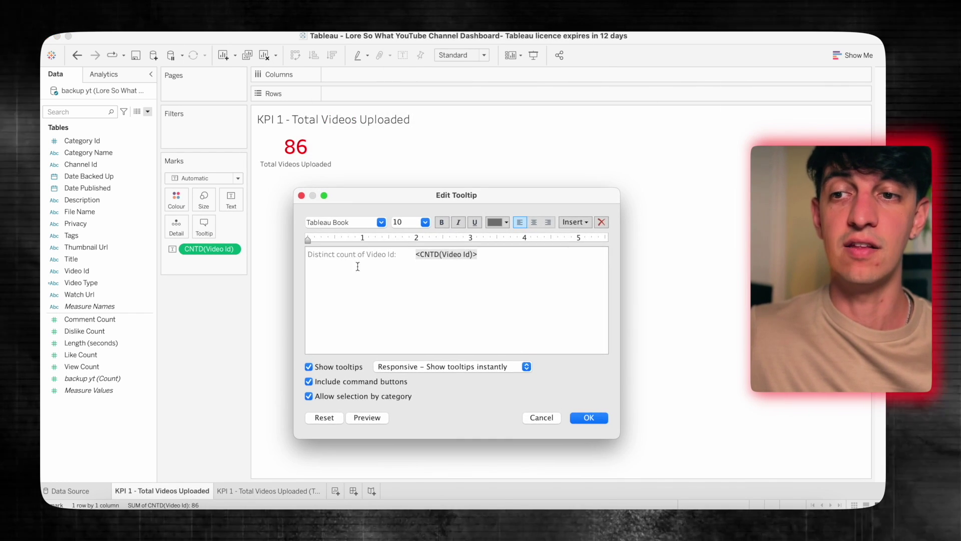
left_click_drag(356, 265, 290, 249)
key("BackSpace")
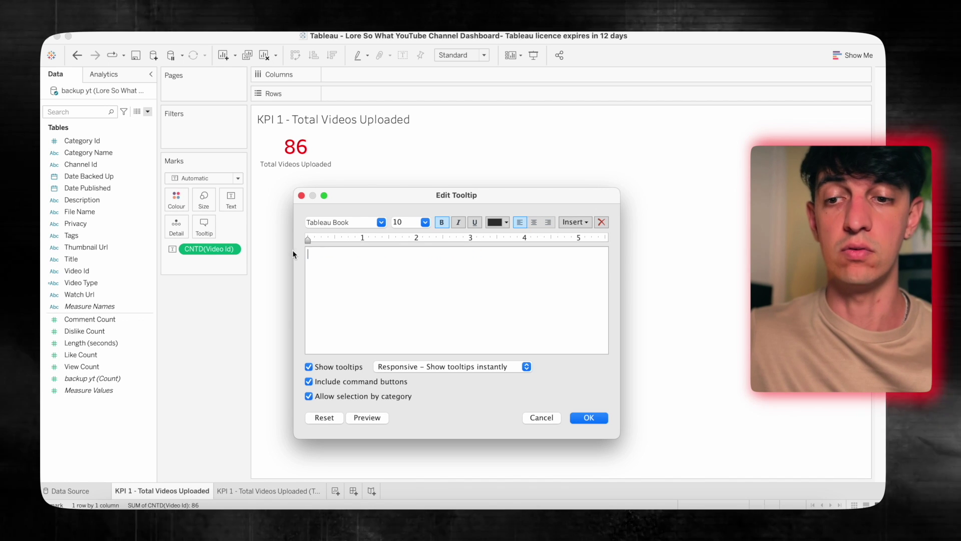
left_click(566, 222)
mouse_move(608, 236)
left_click(701, 237)
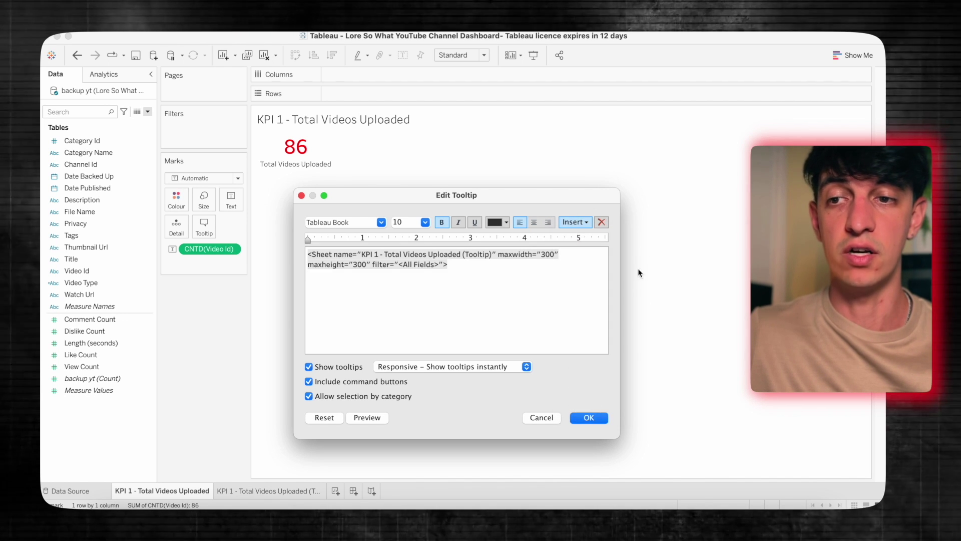
left_click(588, 418)
mouse_move(298, 151)
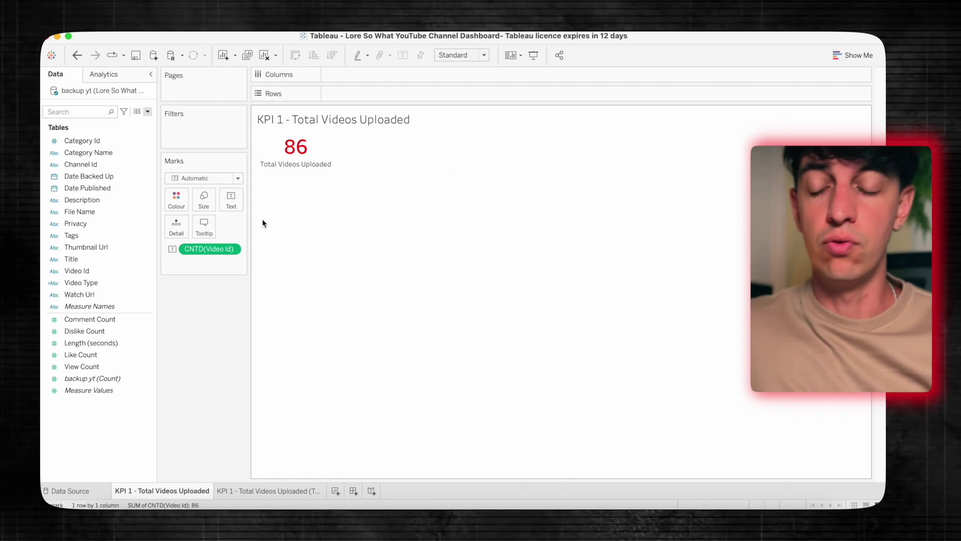
Step: Duplicate the KPI 1 - Total Videos Uploaded worksheet, place the copy last and rename it "KPI 2 - Total View Count"
right_click(183, 489)
left_click(200, 389)
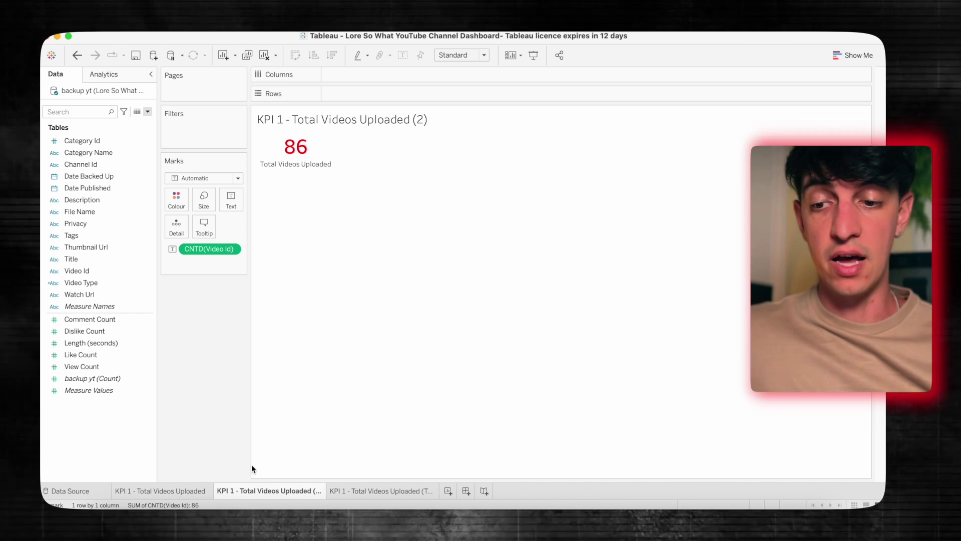
left_click_drag(431, 493, 431, 494)
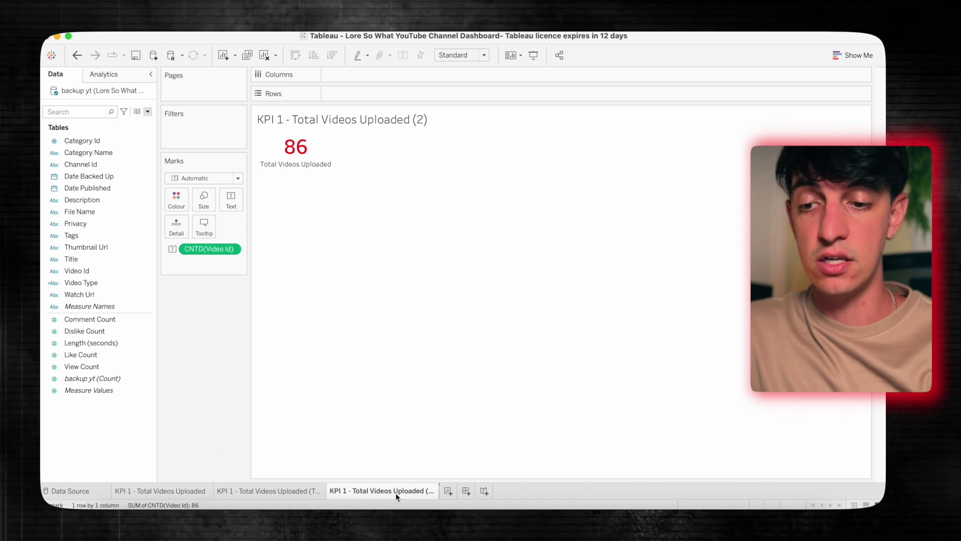
double_click(344, 493)
type("2")
left_click_drag(369, 492, 439, 494)
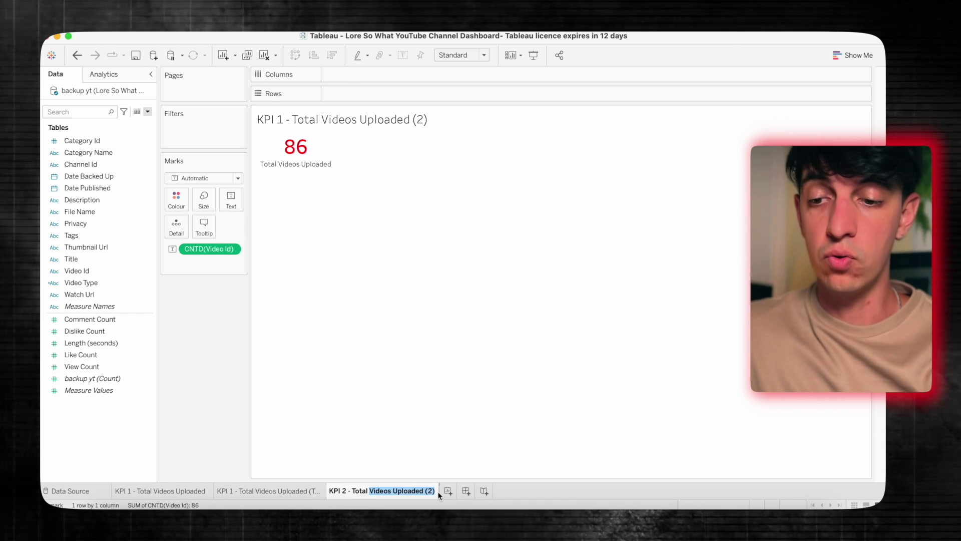
type("View Count")
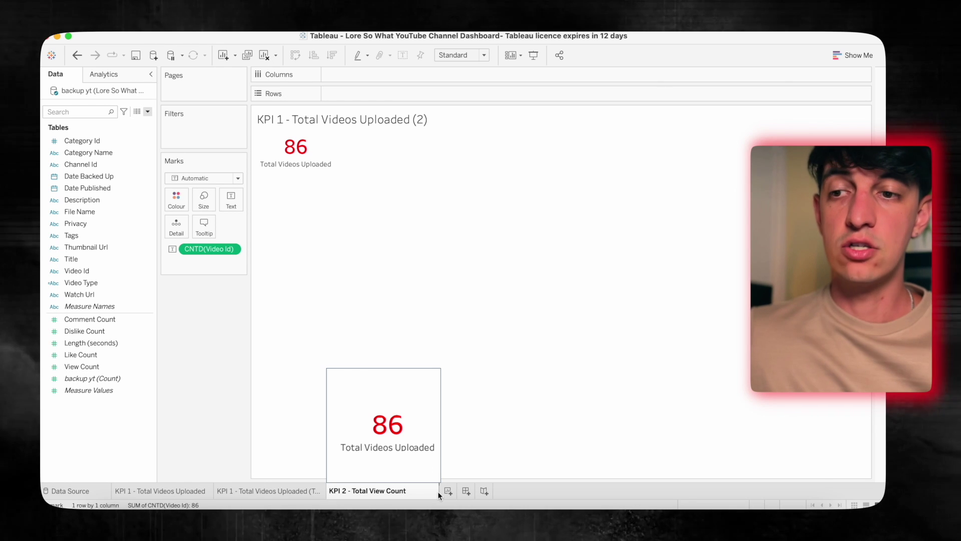
key("Return")
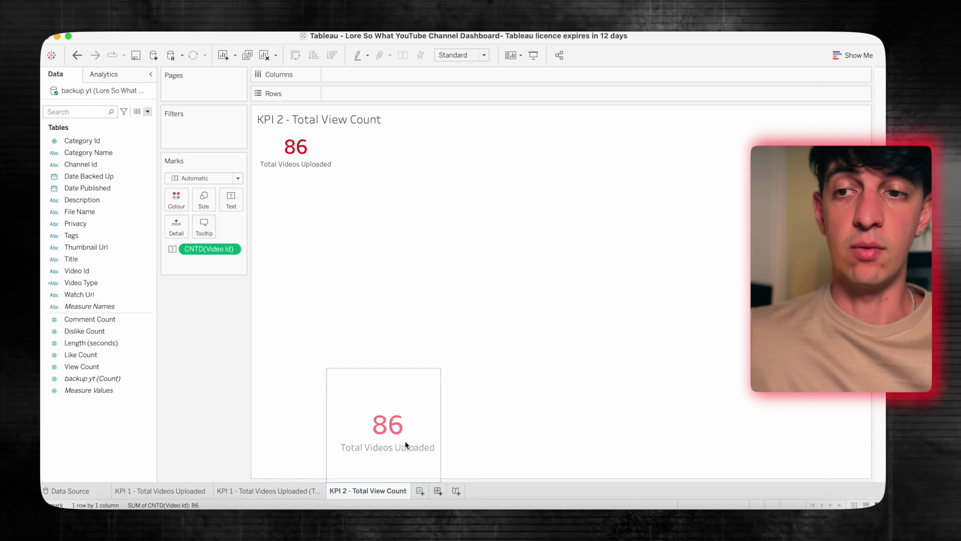
Step: Replace the text mark with the sum of View Count and change its caption to "Total Views"
left_click_drag(85, 366, 208, 246)
left_click(236, 202)
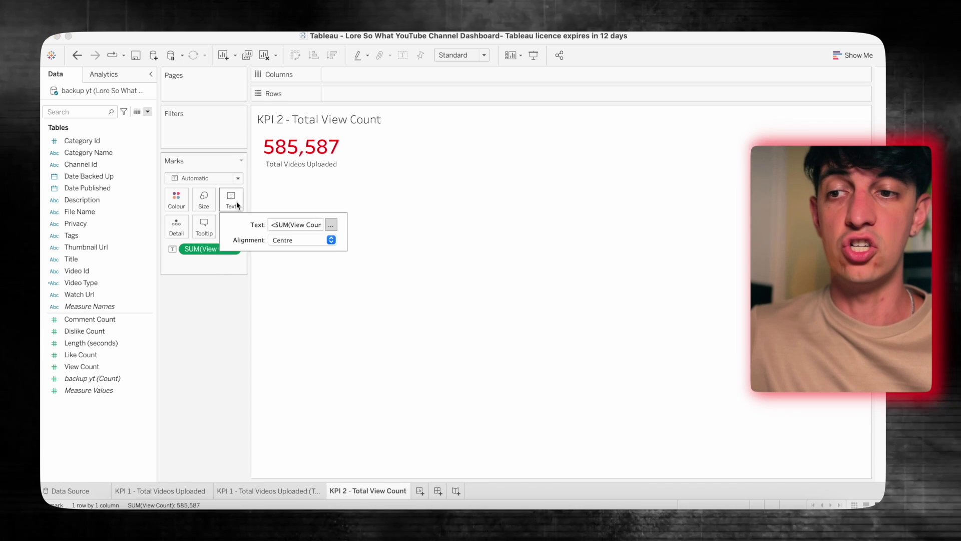
left_click(331, 225)
left_click_drag(526, 272, 474, 273)
type("Views")
left_click(620, 368)
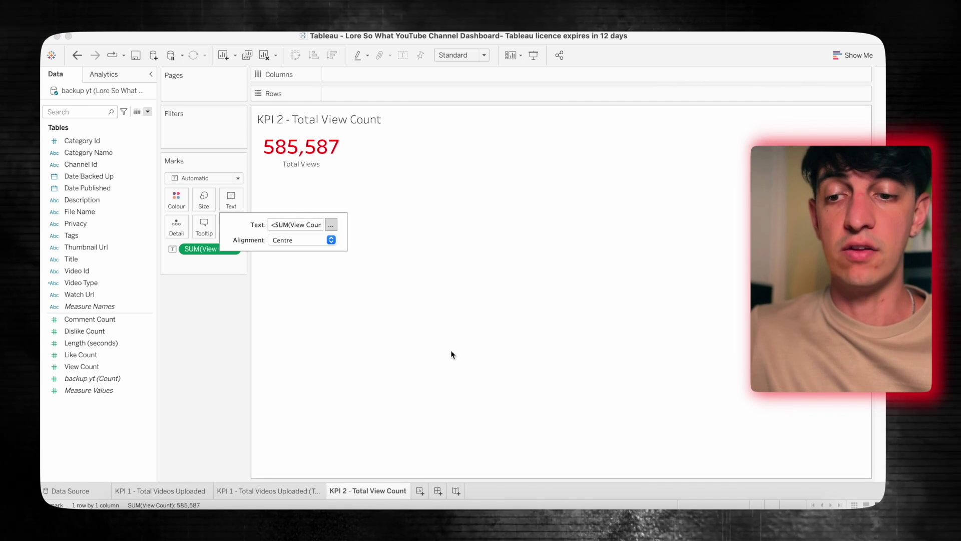
Step: Duplicate the KPI 1 tooltip worksheet and place the copy after KPI 2 - Total View Count
right_click(289, 489)
left_click(316, 372)
left_click_drag(341, 489, 429, 491)
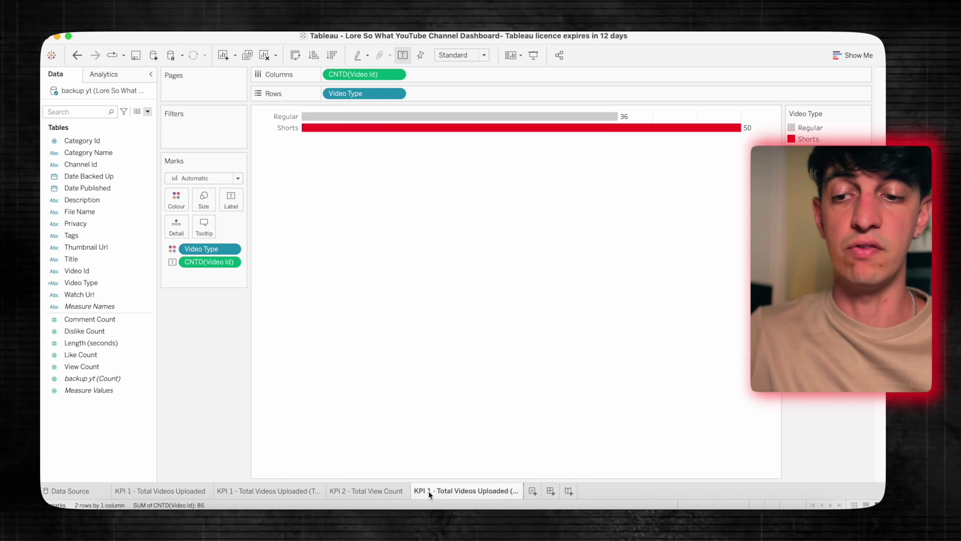
Step: Rename the duplicated tooltip worksheet "KPI 2 - Total Views (Tooltip)"
double_click(429, 491)
left_click(520, 492)
key("BackSpace")
key("BackSpace")
key("BackSpace")
key("BackSpace")
left_click_drag(492, 491, 437, 492)
type("Views")
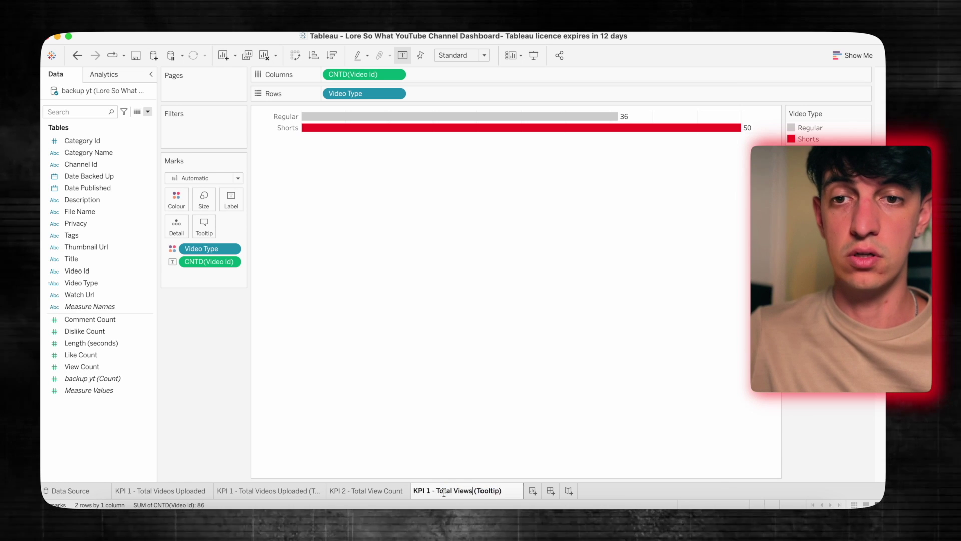
left_click(431, 493)
key("BackSpace")
type("2")
key("Return")
Step: Replace the Video Id count with the sum of View Count in the bar labels and columns, hiding the axis header
left_click_drag(82, 366, 208, 262)
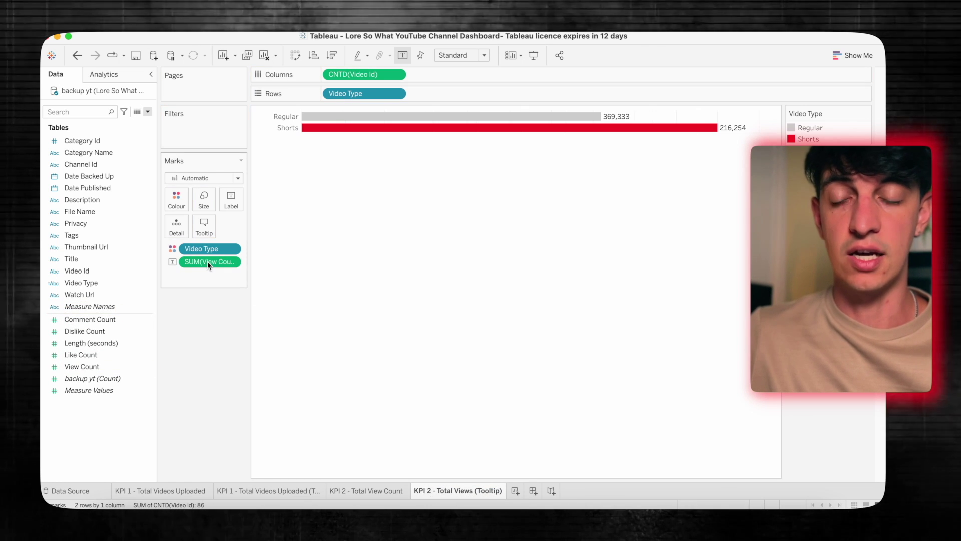
left_click_drag(81, 366, 360, 76)
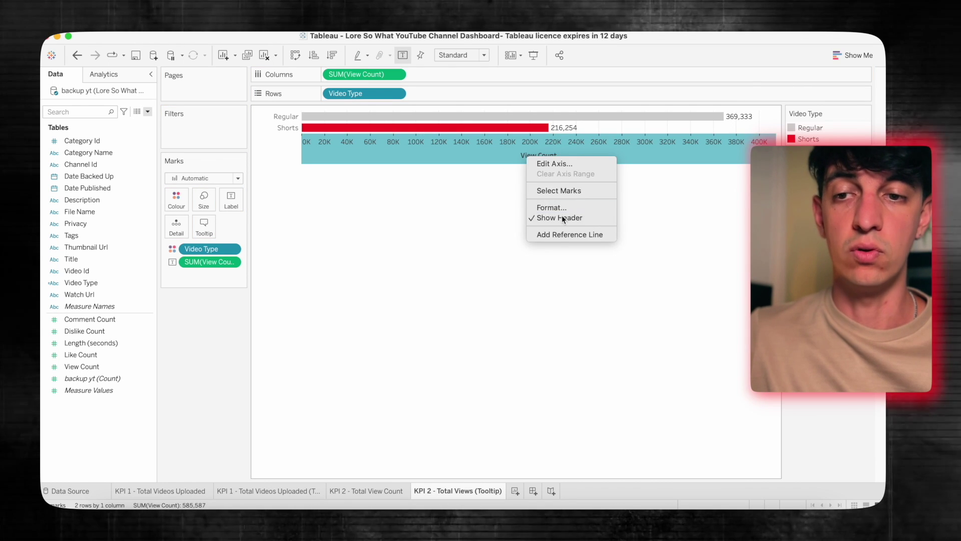
left_click(561, 218)
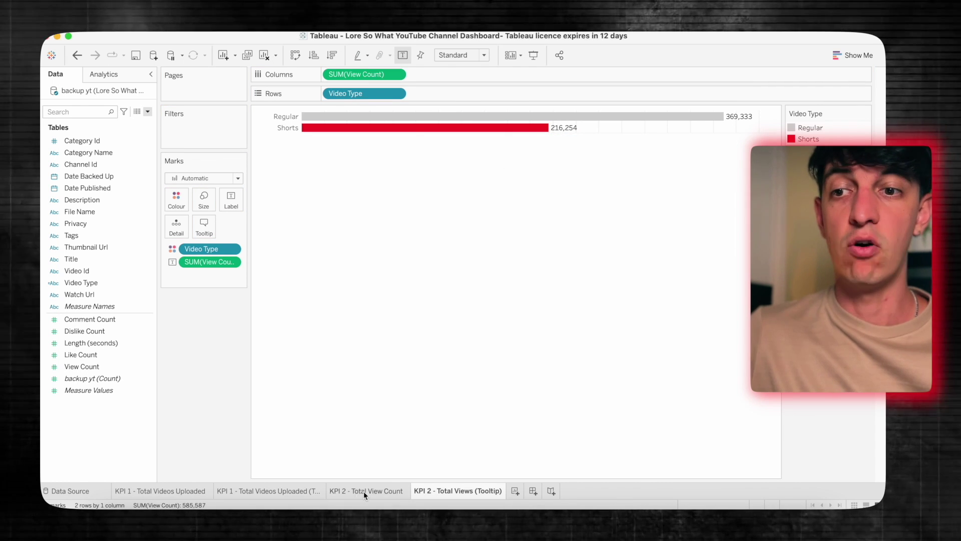
Step: Replace the KPI 2 - Total View Count tooltip content with the "KPI 2 - Total Views (Tooltip)" sheet
left_click(364, 493)
left_click(204, 227)
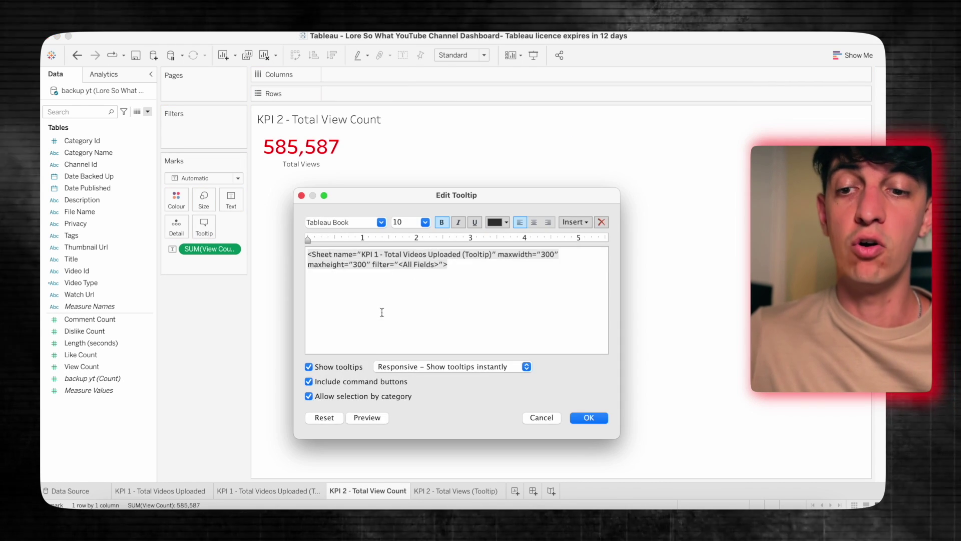
key("super+a")
key("BackSpace")
left_click(575, 223)
mouse_move(591, 235)
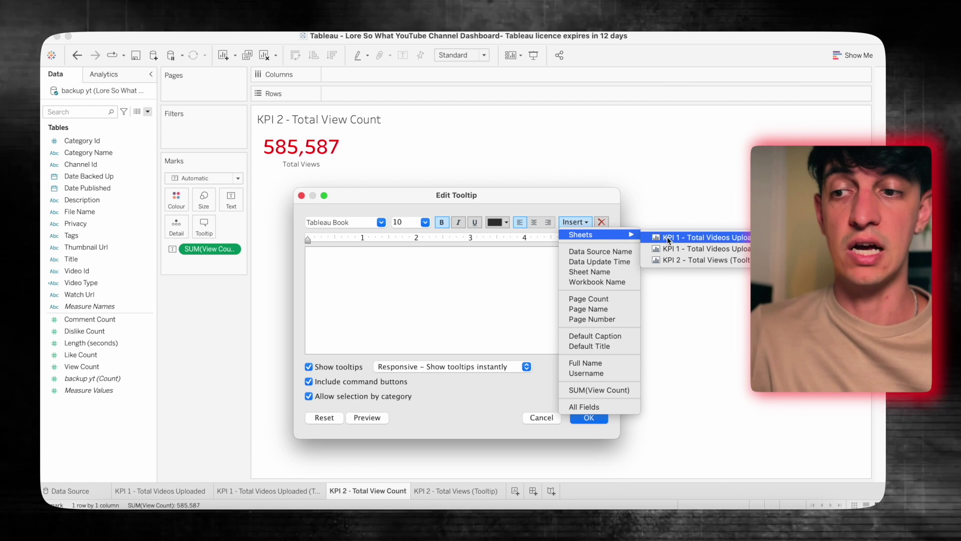
left_click(698, 260)
left_click(589, 418)
mouse_move(313, 151)
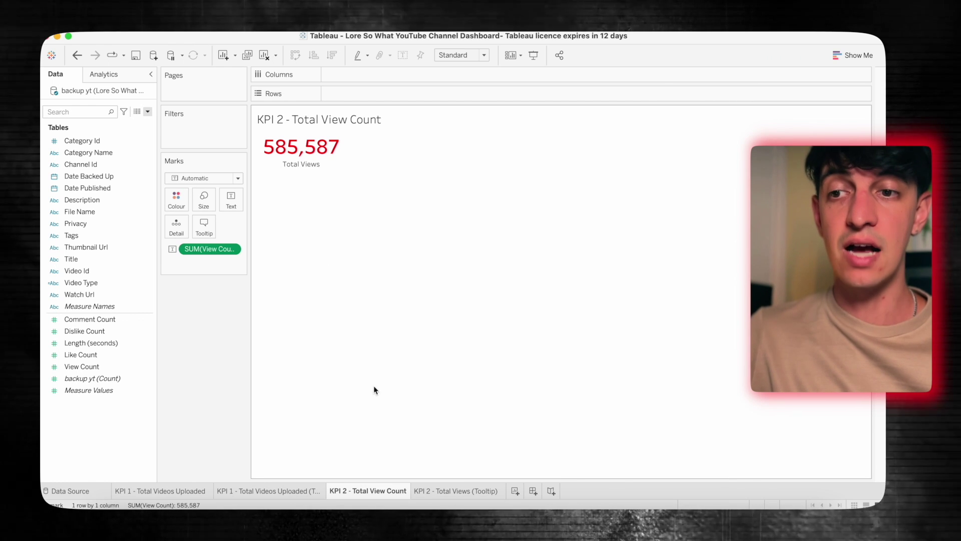
Step: Duplicate the KPI 2 - Total View Count worksheet and rename the copy "KPI 3 - Total Like Count"
right_click(365, 491)
right_click(389, 492)
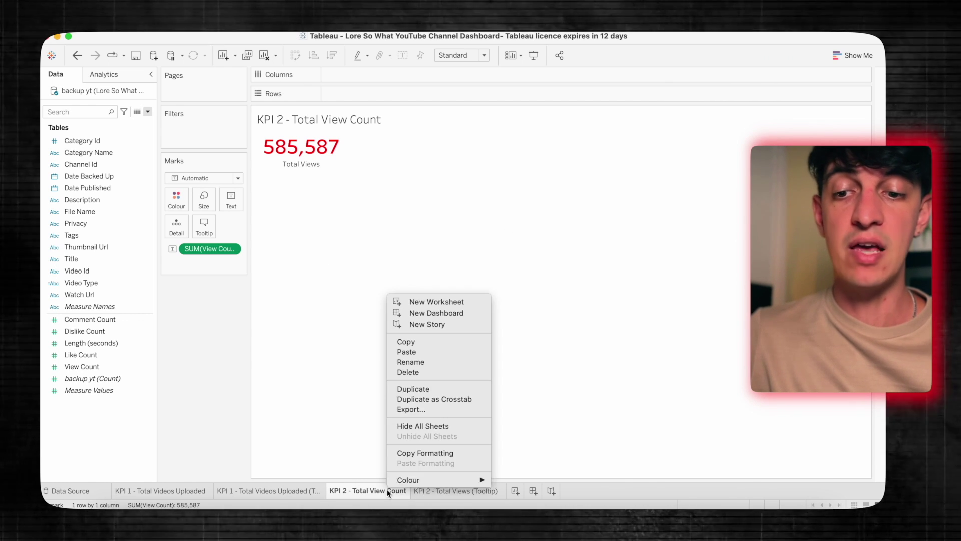
left_click(413, 389)
double_click(531, 490)
type("KPI 3 - Total Lik")
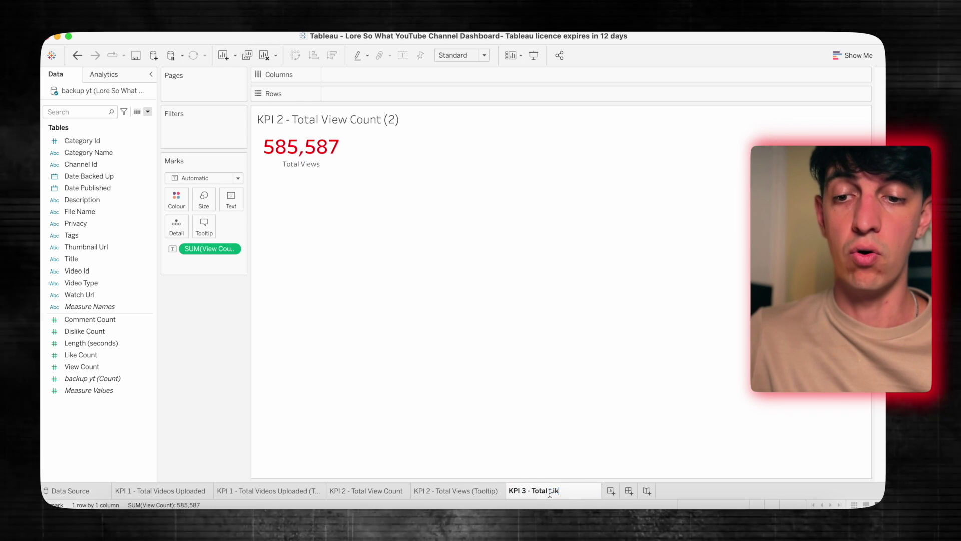
type("e Count")
key("Return")
Step: Replace View Count with the sum of Like Count in the KPI text and change its caption to "Total Likes"
left_click_drag(81, 355, 207, 249)
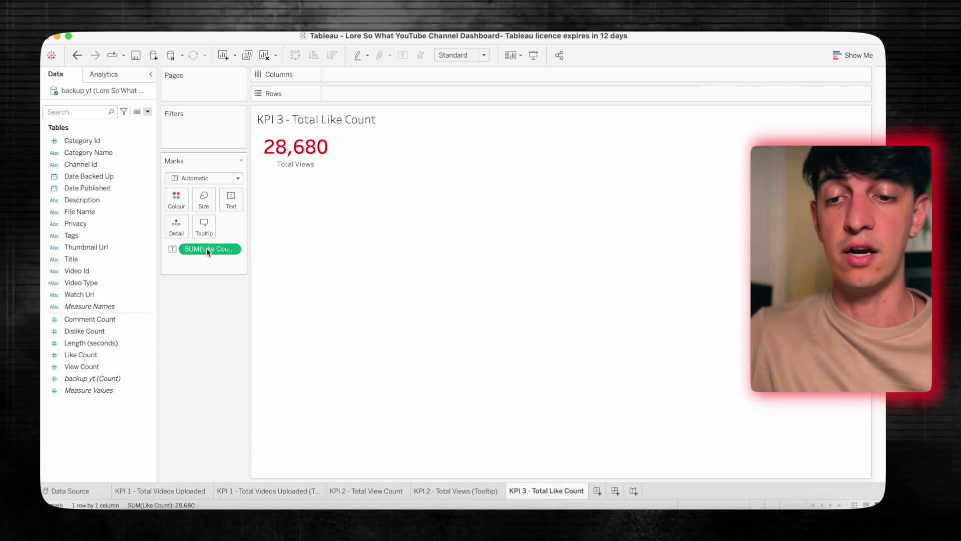
left_click(231, 199)
left_click(333, 225)
double_click(496, 270)
type("Likes")
left_click(621, 366)
Step: Duplicate the KPI 2 - Total Views (Tooltip) worksheet and rename the copy "KPI 3 - Total Like Count (Tooltip)"
right_click(442, 491)
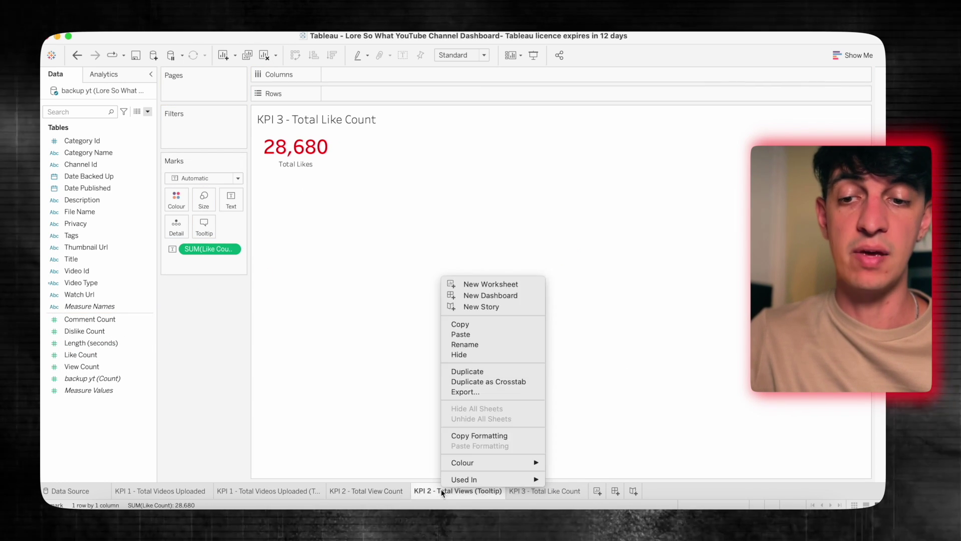
left_click(467, 371)
double_click(606, 492)
type("KPI 3 - Total Like Count (Tooltip)")
Step: Put the sum of Like Count in the columns of the KPI 3 tooltip chart and hide the axis header
left_click_drag(81, 354, 350, 75)
right_click(538, 157)
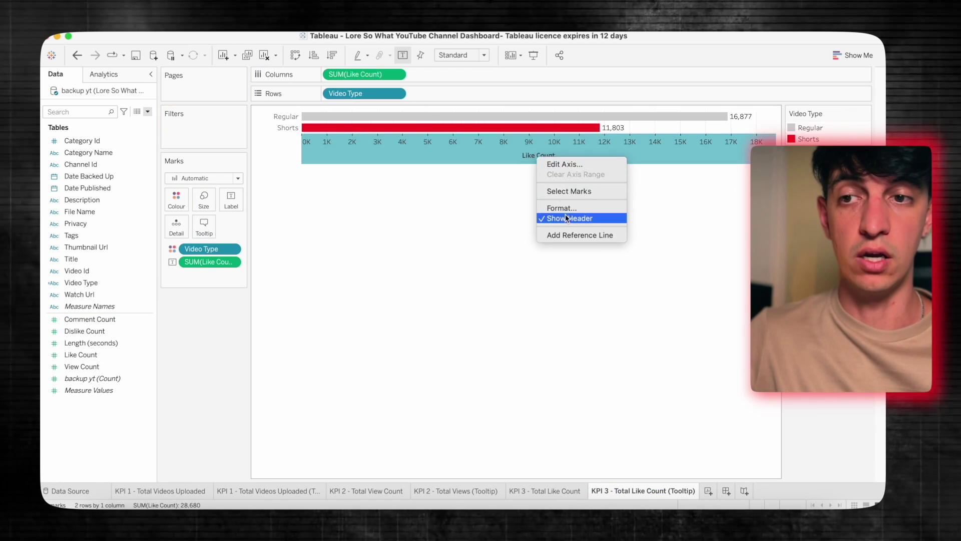
left_click(566, 219)
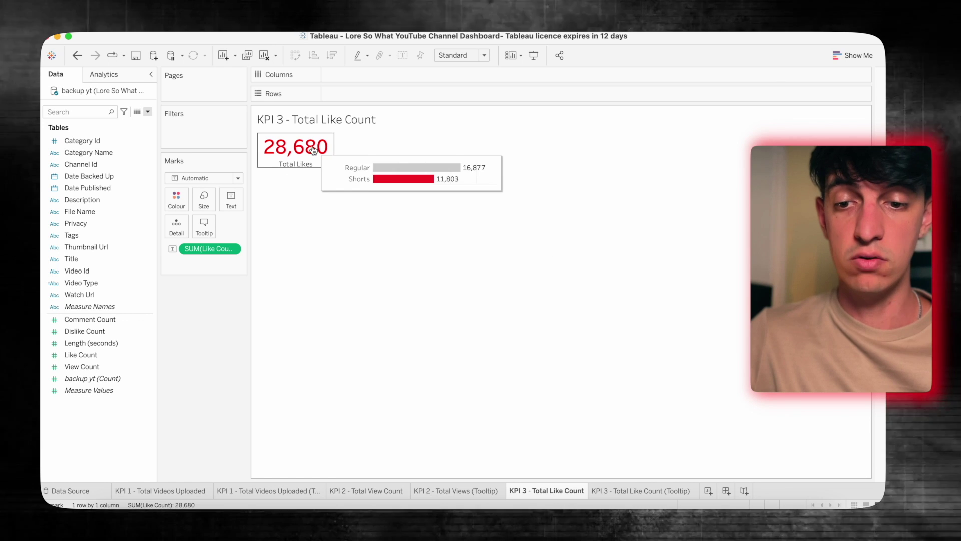
Step: Duplicate KPI 3 - Total Like Count as "KPI 4 - Total Dislike Count" and replace Like Count with Dislike Count in its text
right_click(541, 491)
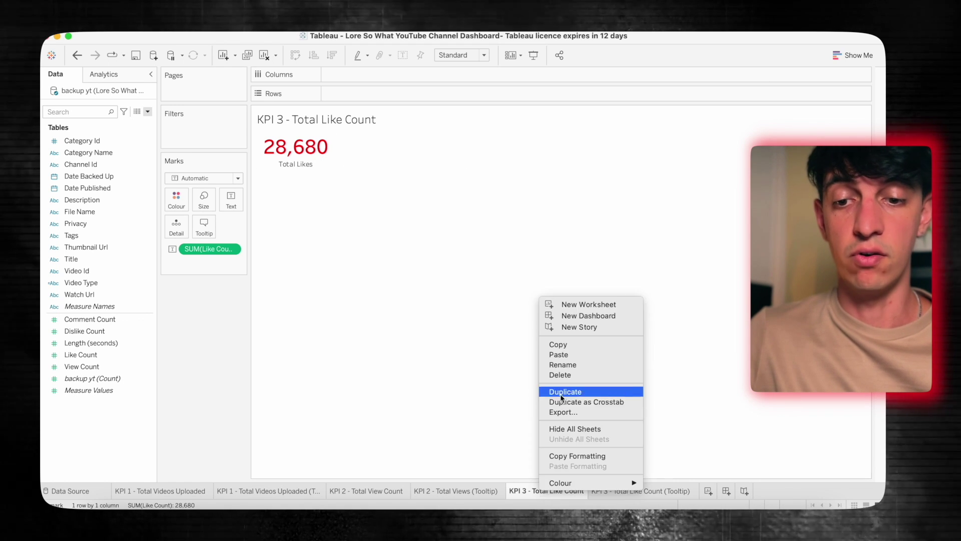
left_click(560, 394)
double_click(718, 491)
left_click(720, 491)
key("BackSpace")
type("4")
type("Dislike")
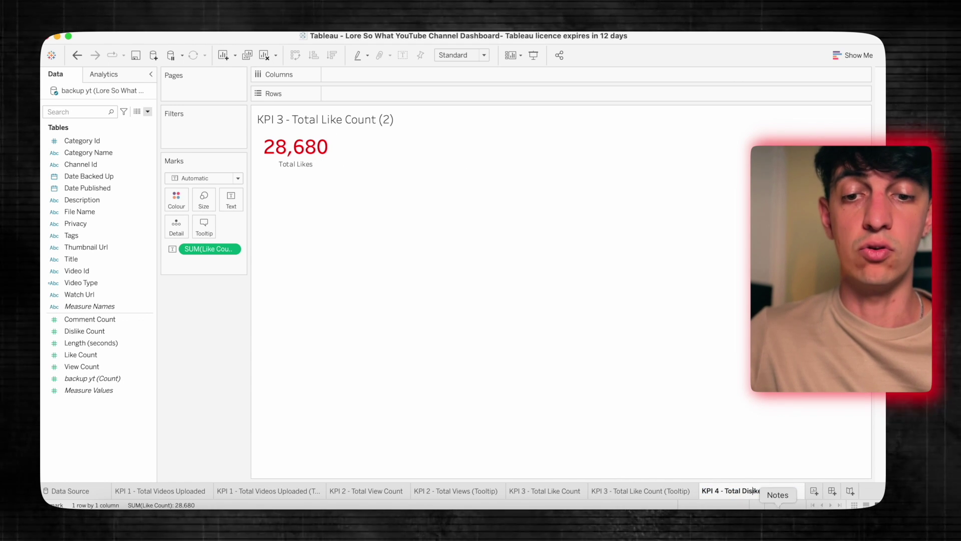
type("l")
left_click(802, 491)
key("BackSpace")
key("BackSpace")
key("BackSpace")
key("BackSpace")
key("Return")
left_click_drag(66, 331, 194, 252)
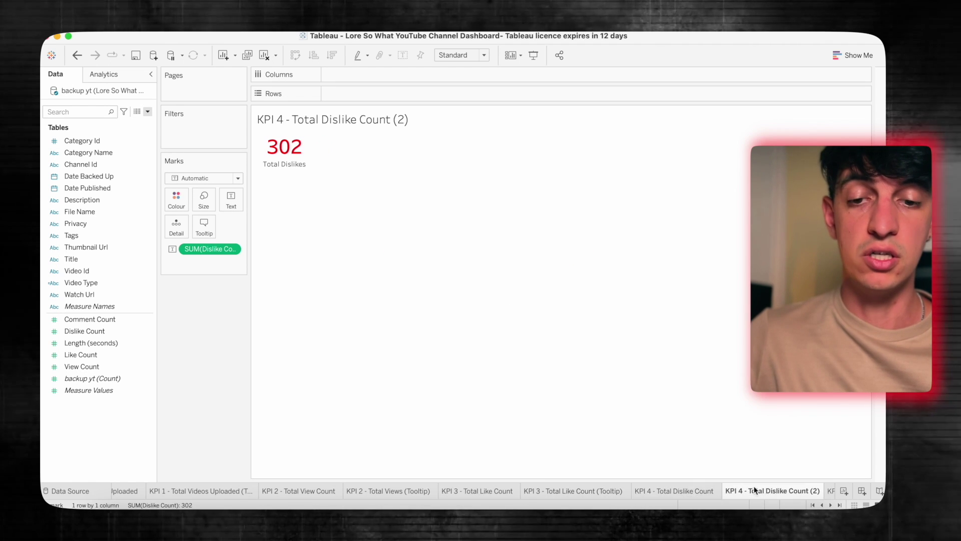
Step: Rename the KPI 4 copy "KPI 5 - Total Comments Count" and place the duplicated tooltip worksheet after it
double_click(756, 490)
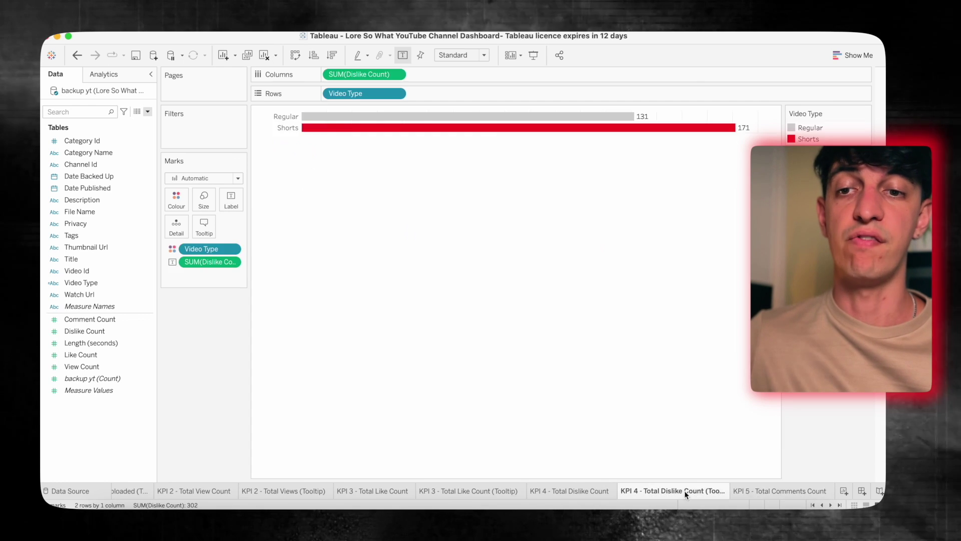
left_click_drag(684, 491, 834, 497)
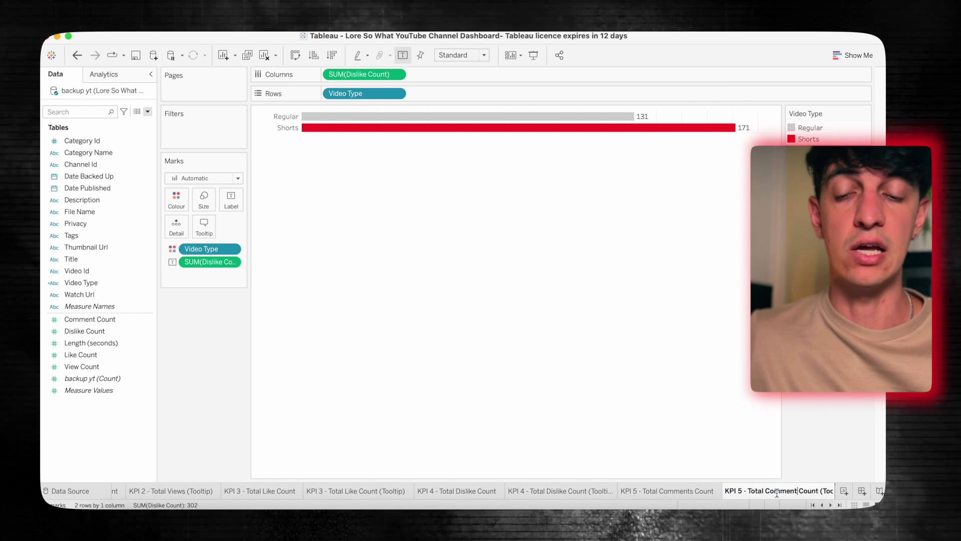
Step: Hide the axis header on the KPI 5 tooltip chart and insert that sheet in the KPI 5 - Total Comments Count tooltip
right_click(530, 156)
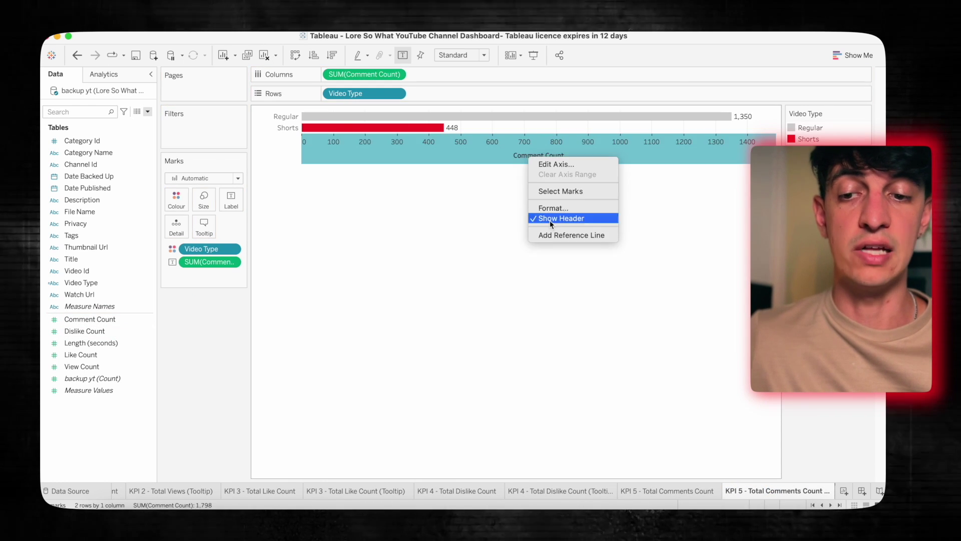
left_click(549, 219)
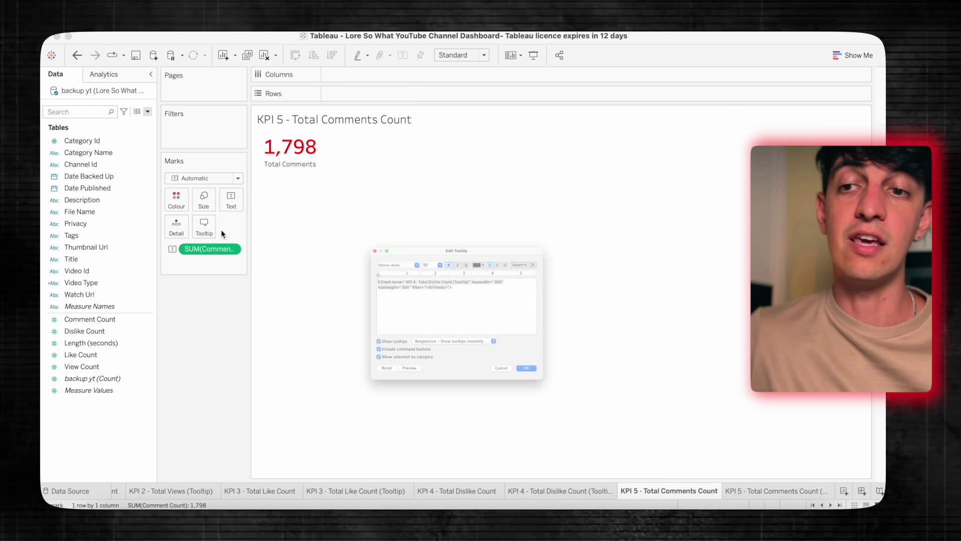
left_click(575, 222)
left_click(701, 328)
left_click(599, 420)
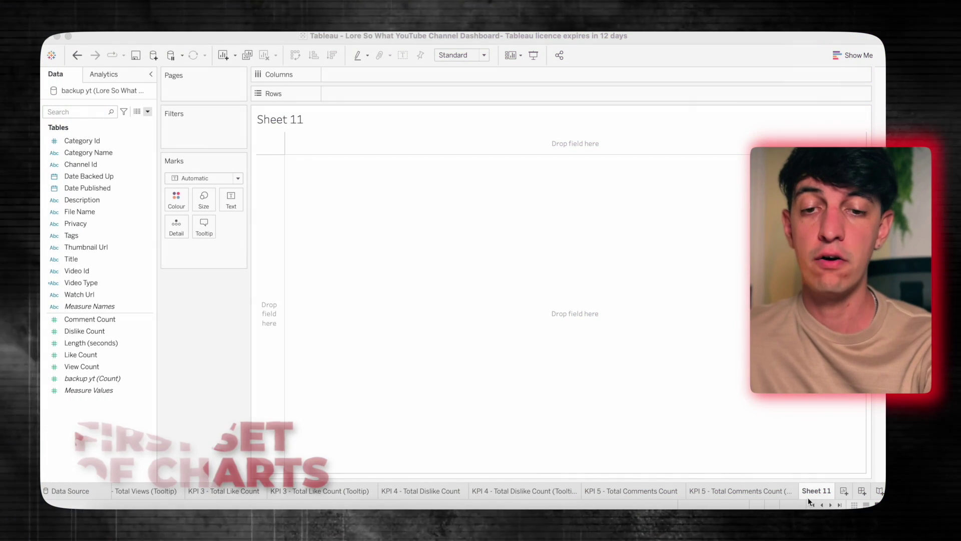
Step: Rename the new blank worksheet "Identify Outliers"
double_click(813, 491)
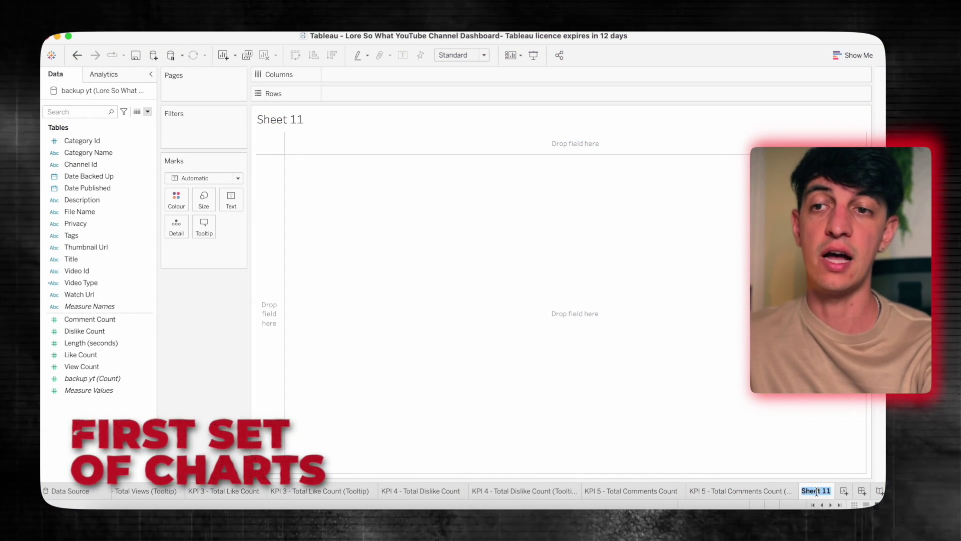
type("Iden")
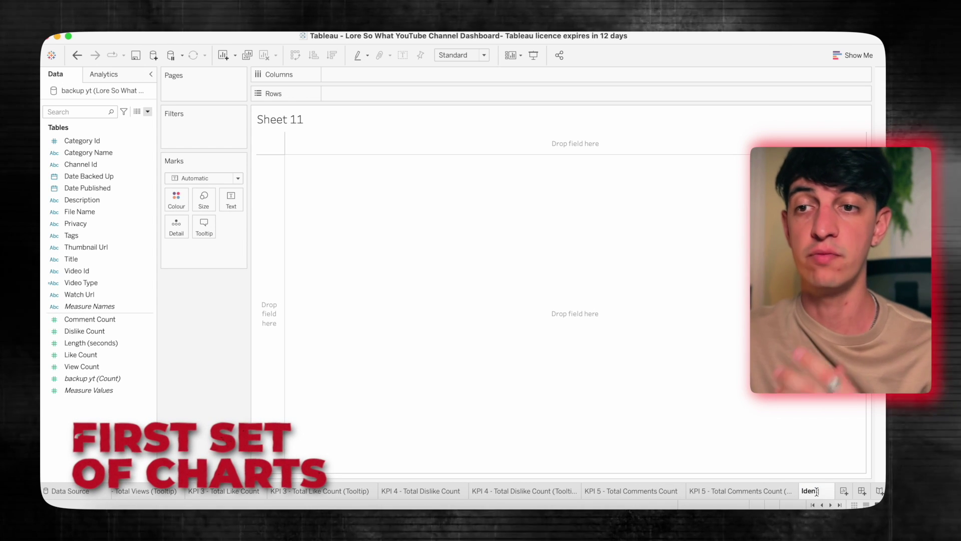
type("tify Outl")
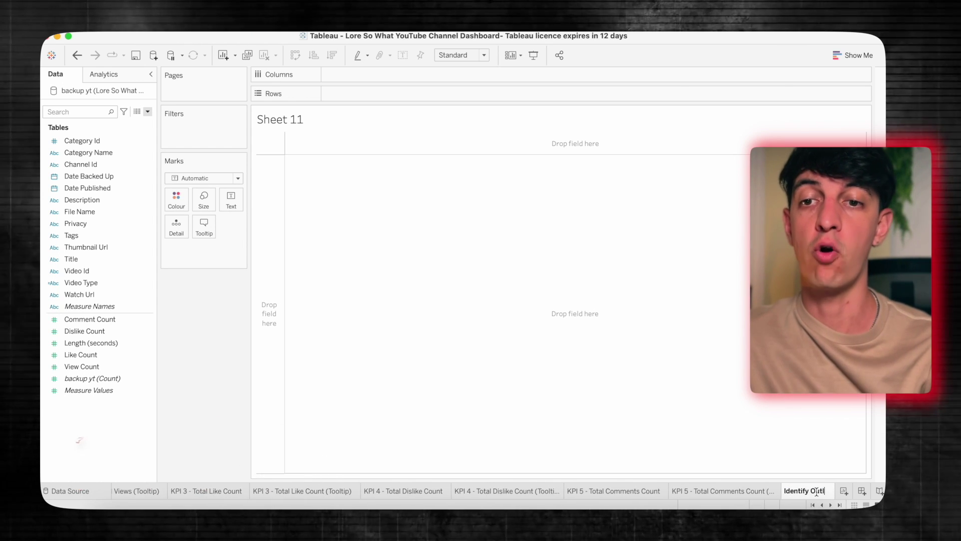
type("iers")
key("Return")
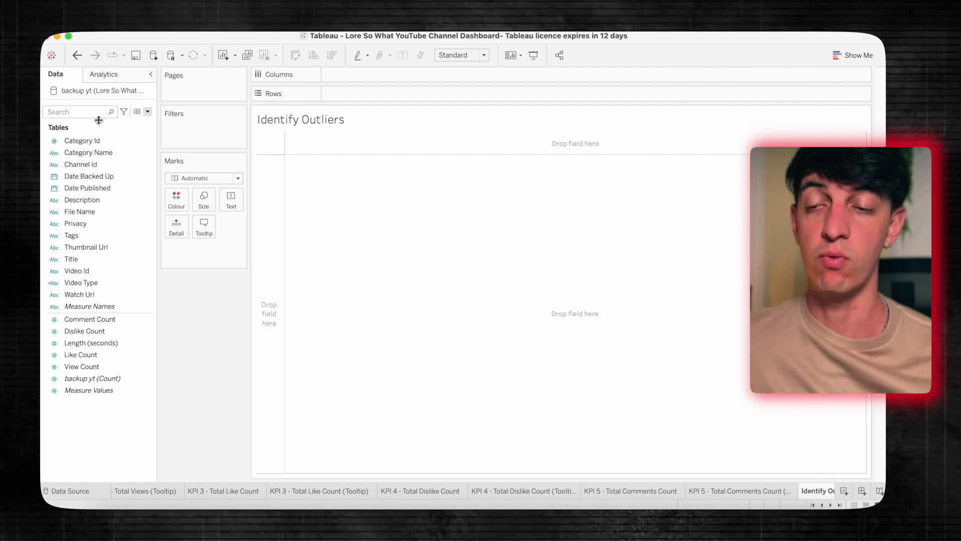
Step: Build a bar chart with Title in the rows and the sum of View Count in the columns
left_click(97, 266)
left_click(90, 294)
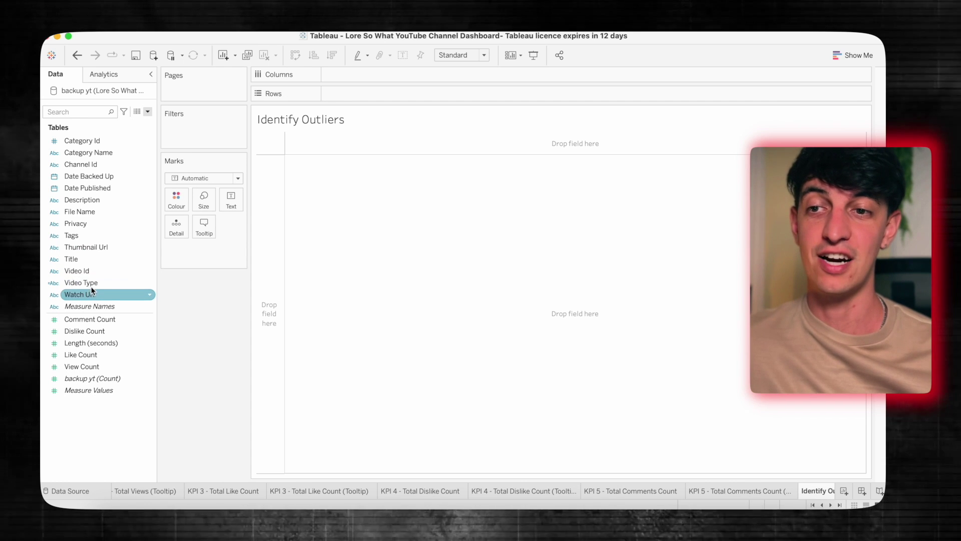
left_click(82, 224)
left_click(72, 259)
left_click_drag(73, 259, 343, 94)
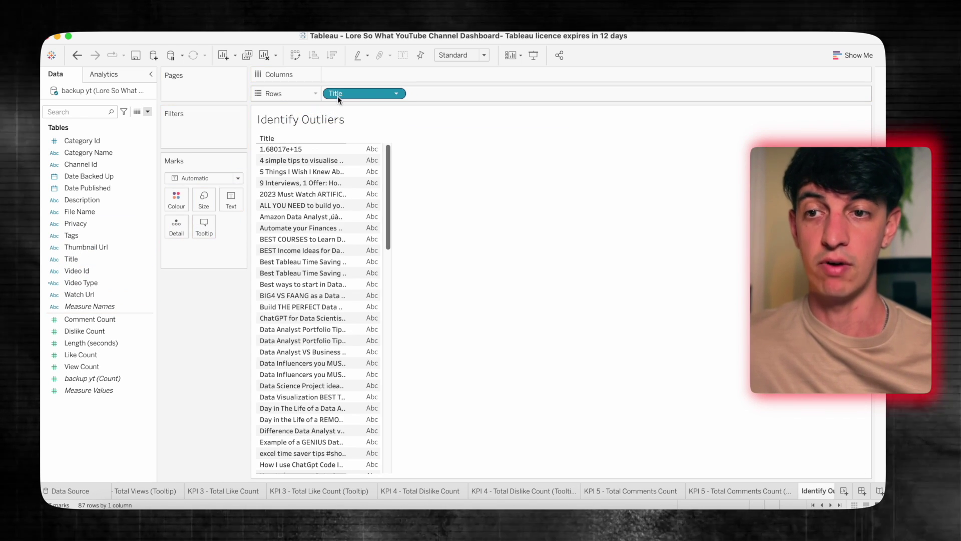
left_click(114, 189)
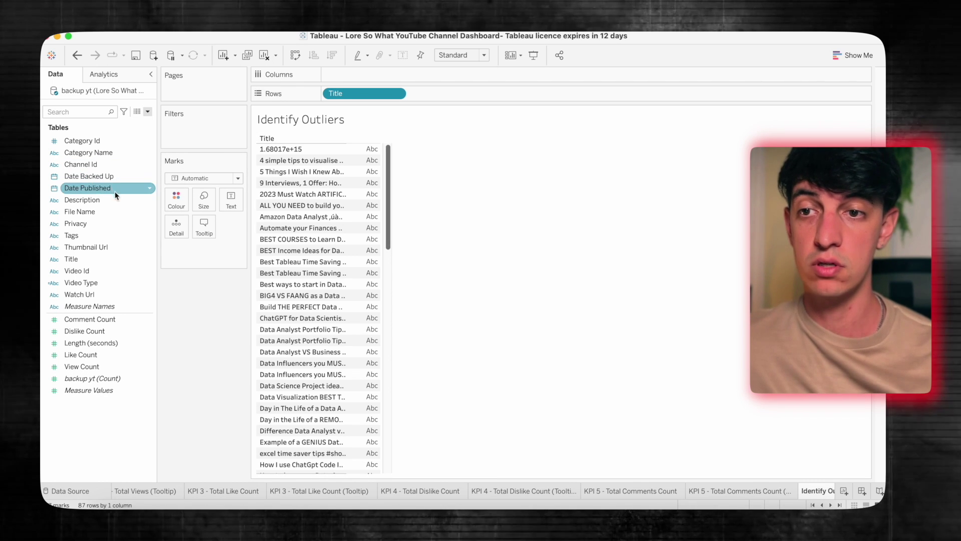
left_click_drag(128, 348, 358, 75)
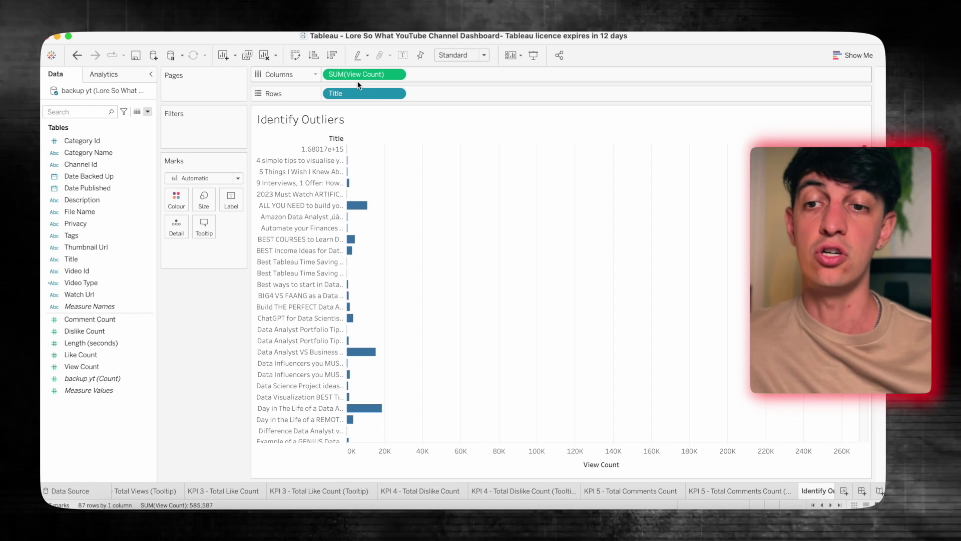
Step: Sort the Title rows by the View Count field in descending order and add Video Type to the tooltip
left_click(399, 94)
left_click(386, 161)
left_click(438, 267)
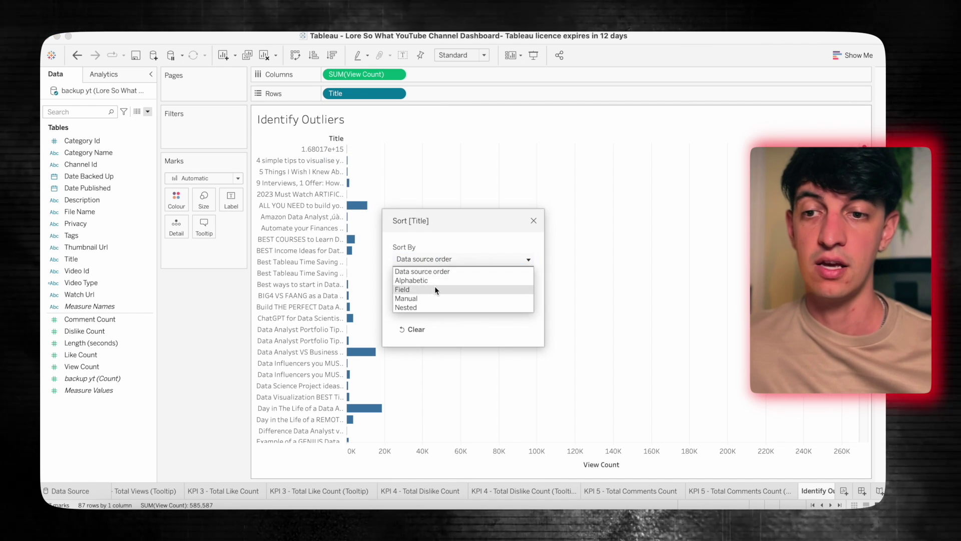
left_click(435, 287)
left_click(411, 304)
left_click(534, 221)
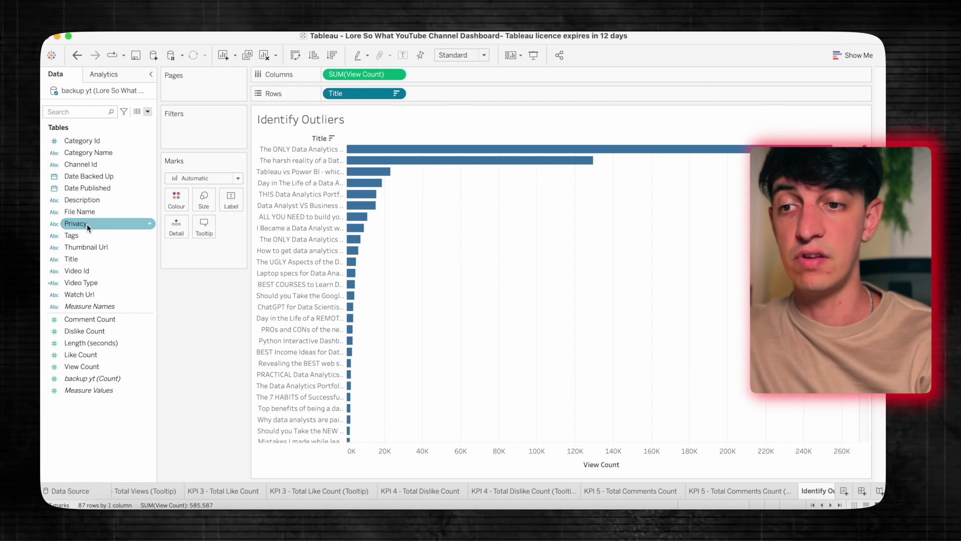
left_click_drag(80, 282, 203, 226)
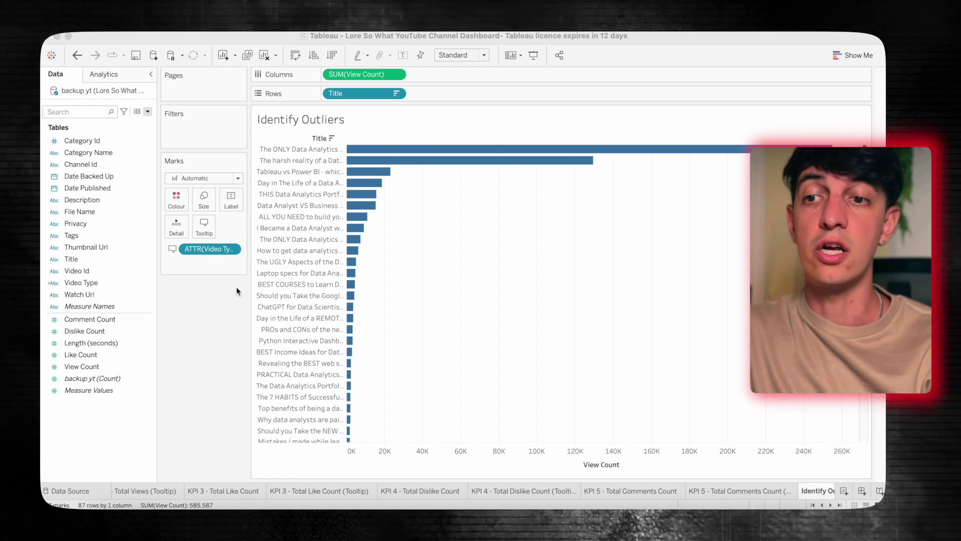
Step: Create calculated field "Remove Outliers?" excluding the titles "The ONLY Data Analytics Portfolio Project You Need – Walkthrough" and "The harsh reality of a Data Analyst job #shorts"
left_click(149, 112)
left_click(134, 119)
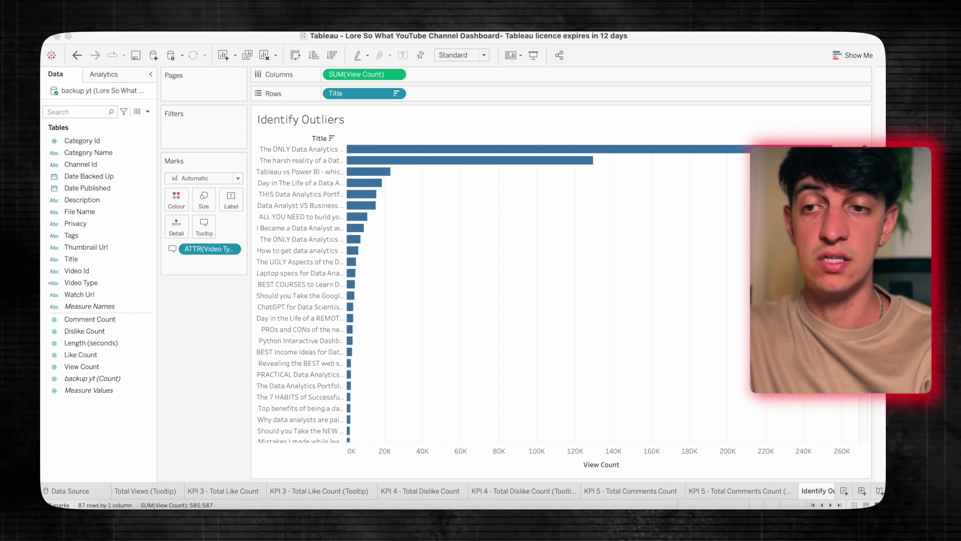
type("Rem")
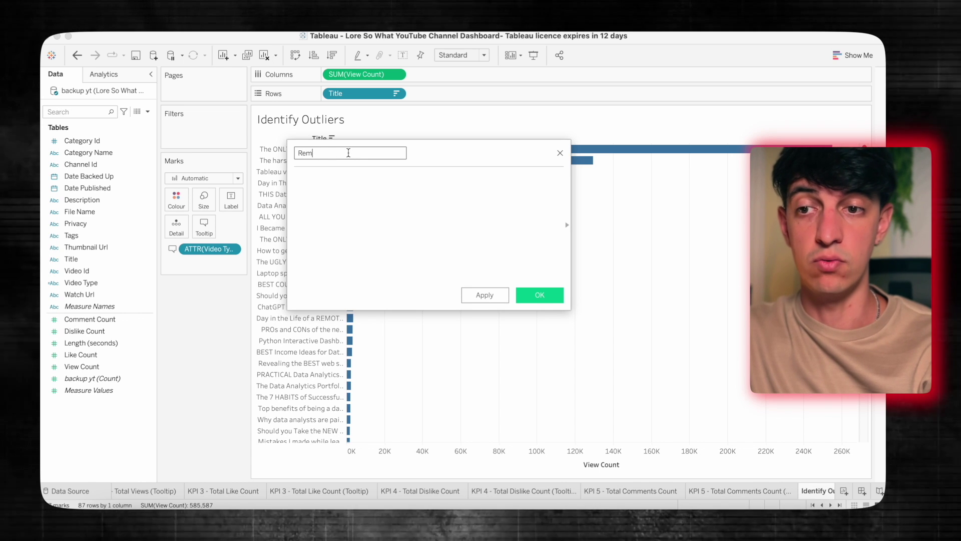
type("ove Outliers?")
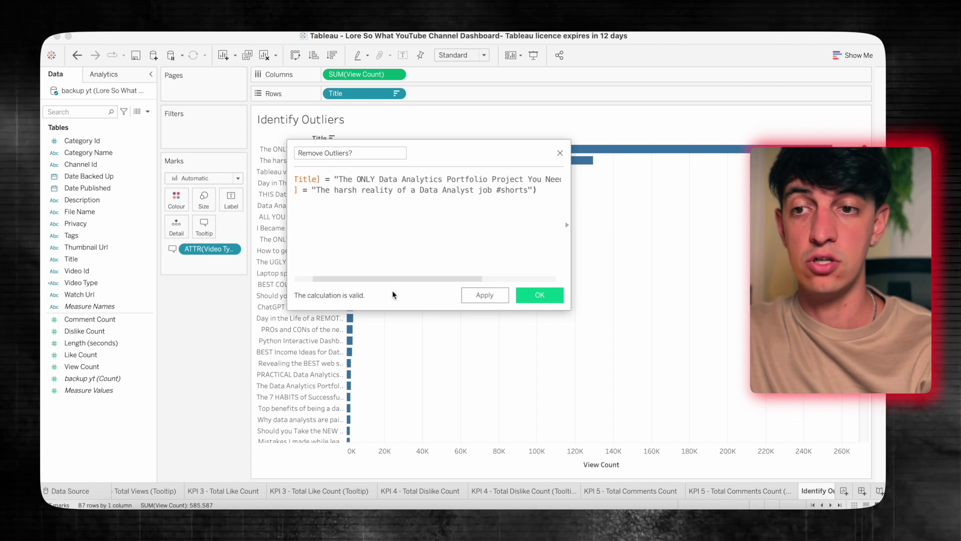
scroll(340, 274, "left", 2)
left_click_drag(386, 278, 482, 275)
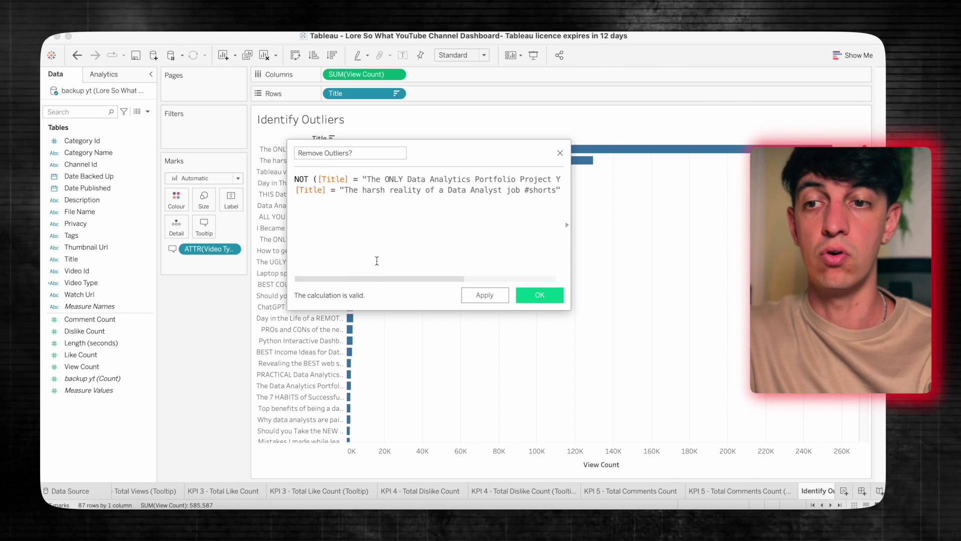
left_click_drag(377, 278, 457, 279)
left_click_drag(435, 155, 467, 216)
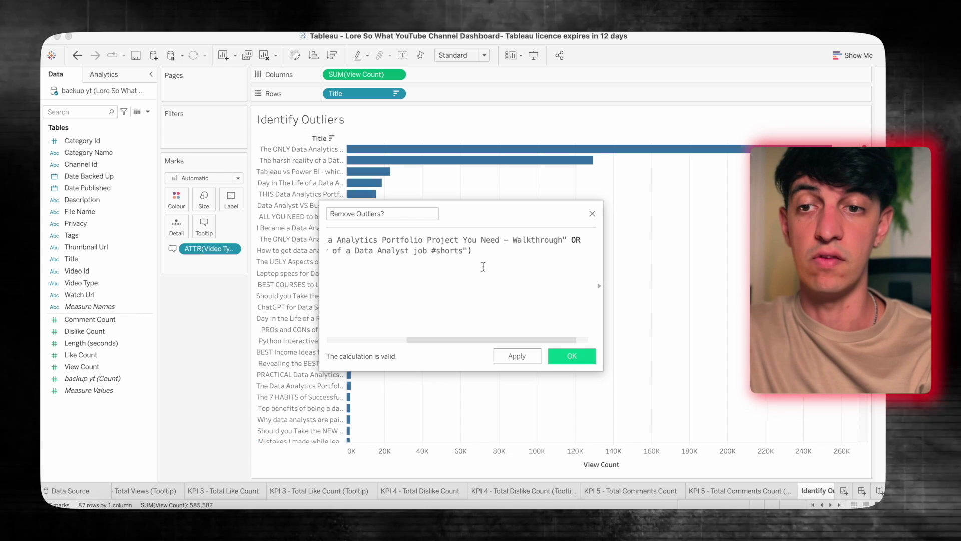
left_click(571, 357)
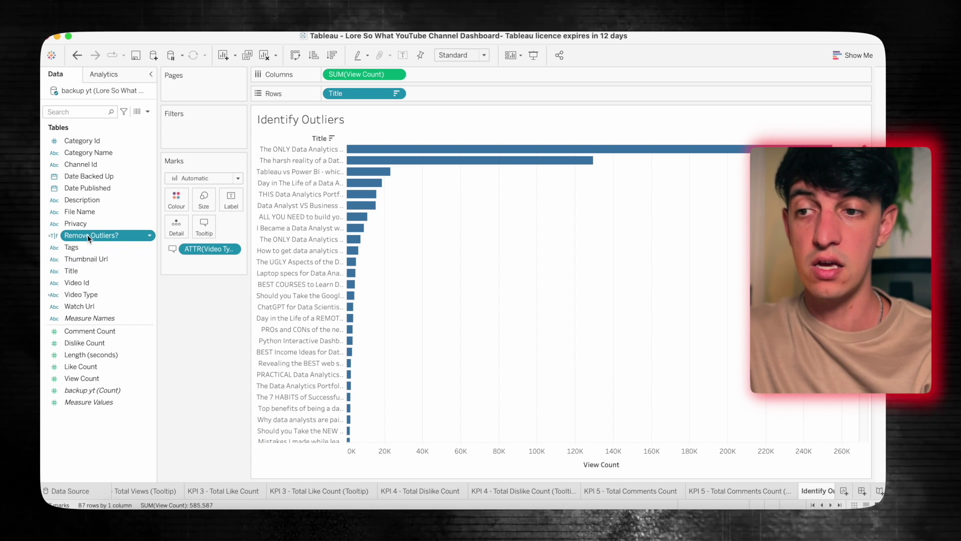
Step: Try filtering the Identify Outliers chart to only the True values of Remove Outliers?
left_click_drag(87, 234, 196, 131)
left_click(364, 191)
left_click_drag(522, 111, 291, 113)
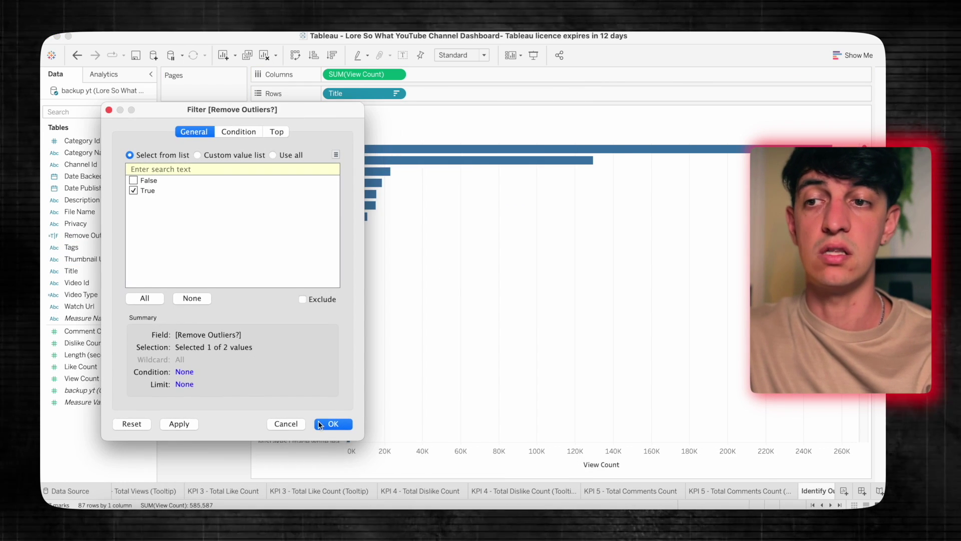
left_click(276, 425)
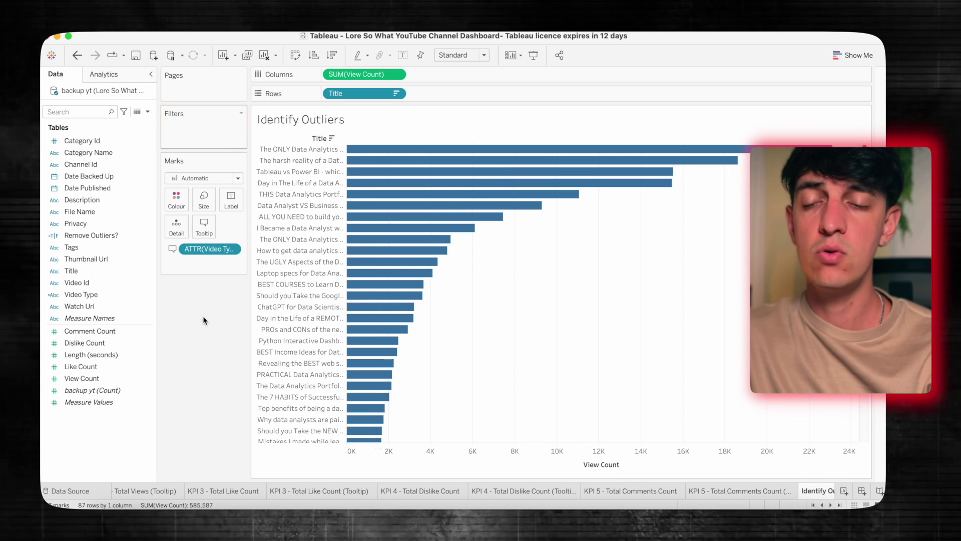
Step: Add a new worksheet after Identify Outliers and name it "Video vs Shorts 1 - Views"
left_click(817, 491)
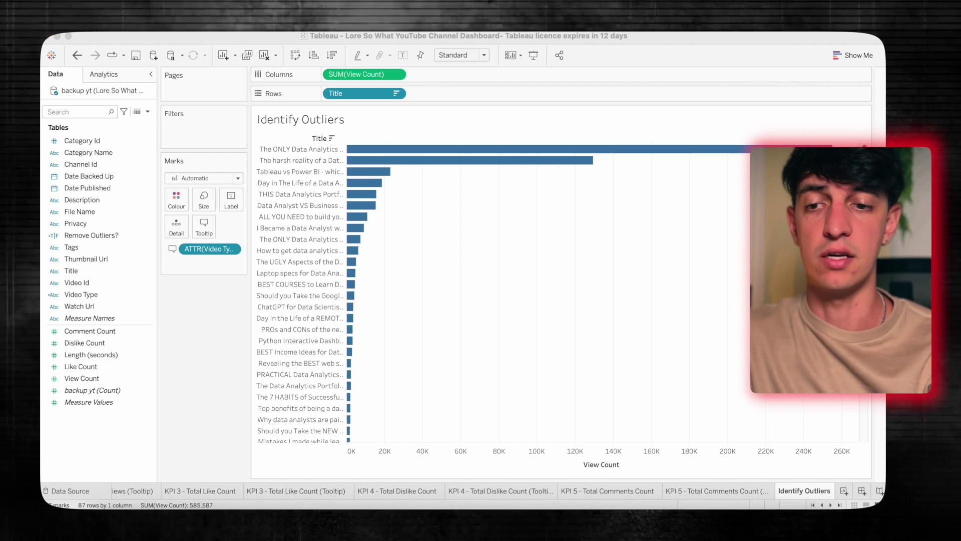
left_click(844, 490)
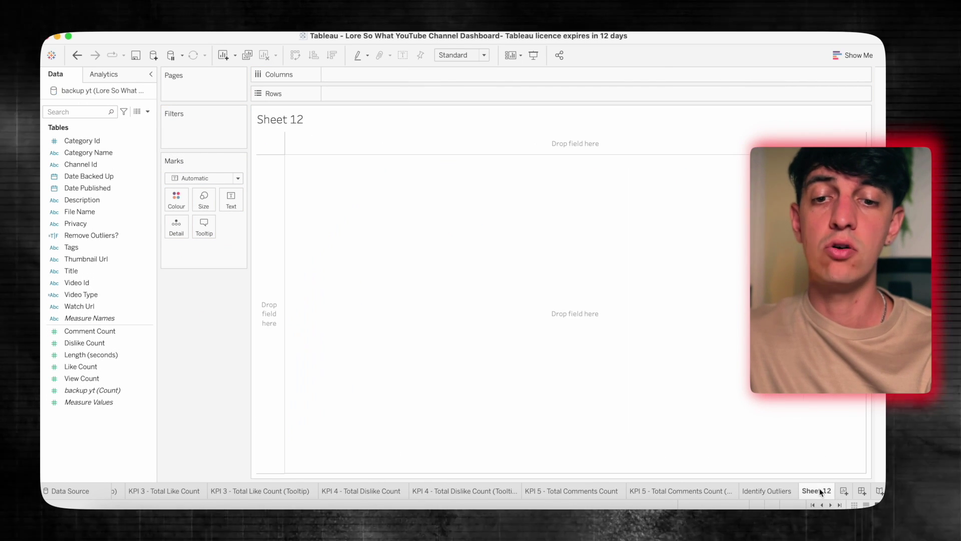
double_click(816, 491)
type("Videos vs Shorts")
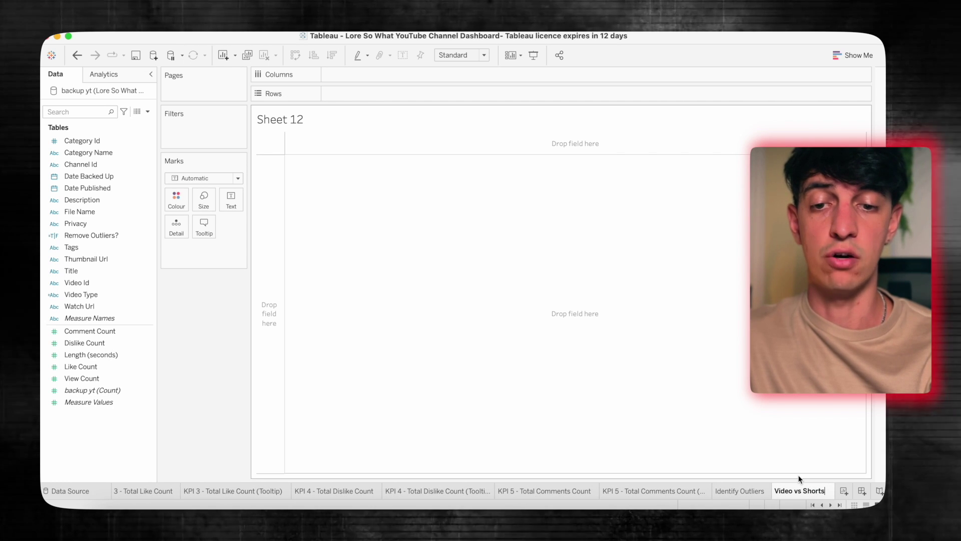
type(" - Views")
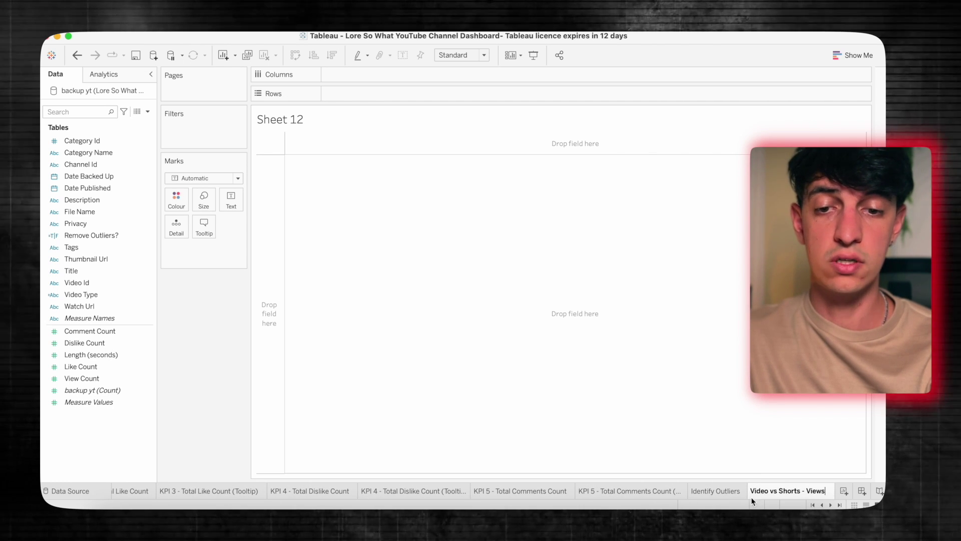
key("Return")
left_click(801, 493)
type("1")
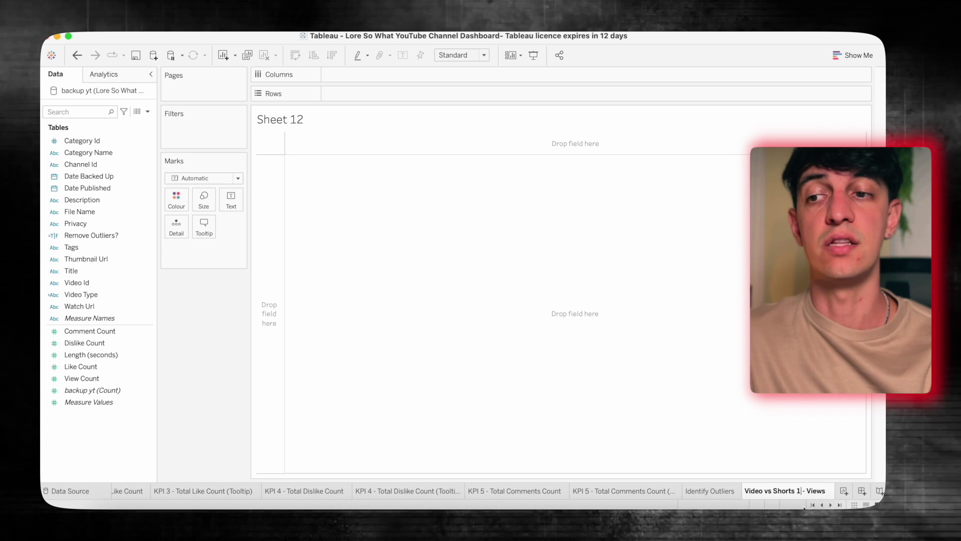
left_click(808, 445)
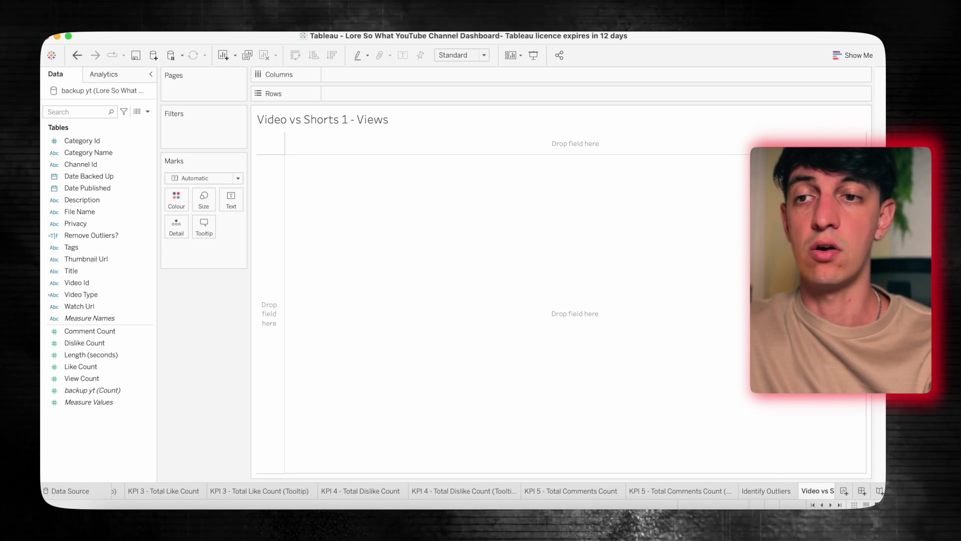
Step: Build a bar chart with Video Type in the columns and the average of View Count in the rows, coloured by Video Type
left_click_drag(88, 295, 343, 117)
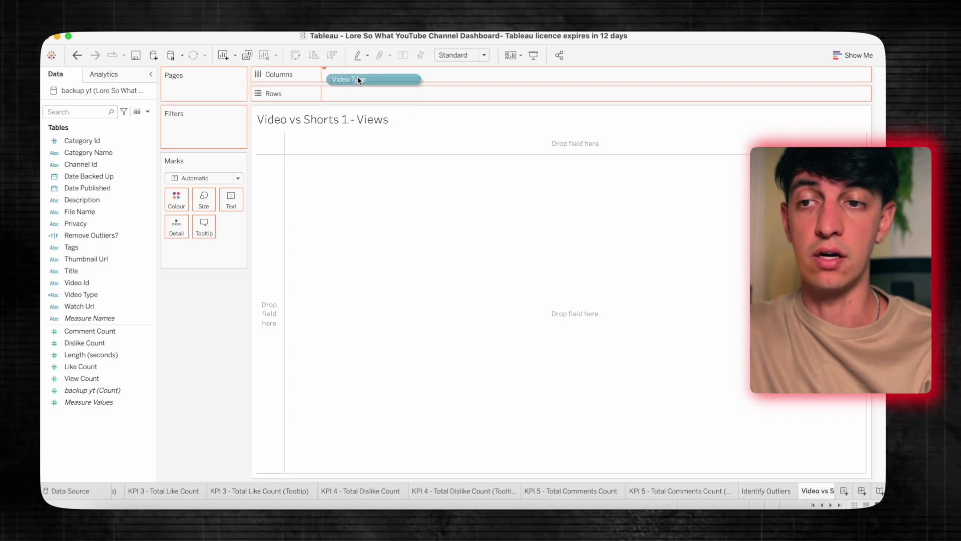
left_click_drag(359, 80, 357, 76)
left_click(123, 335)
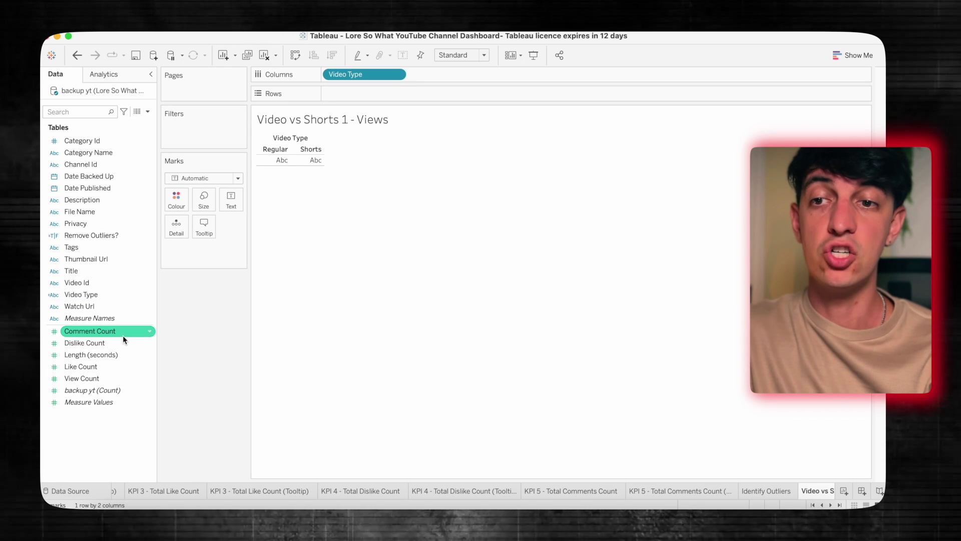
left_click_drag(126, 378, 381, 92)
left_click(395, 94)
mouse_move(410, 207)
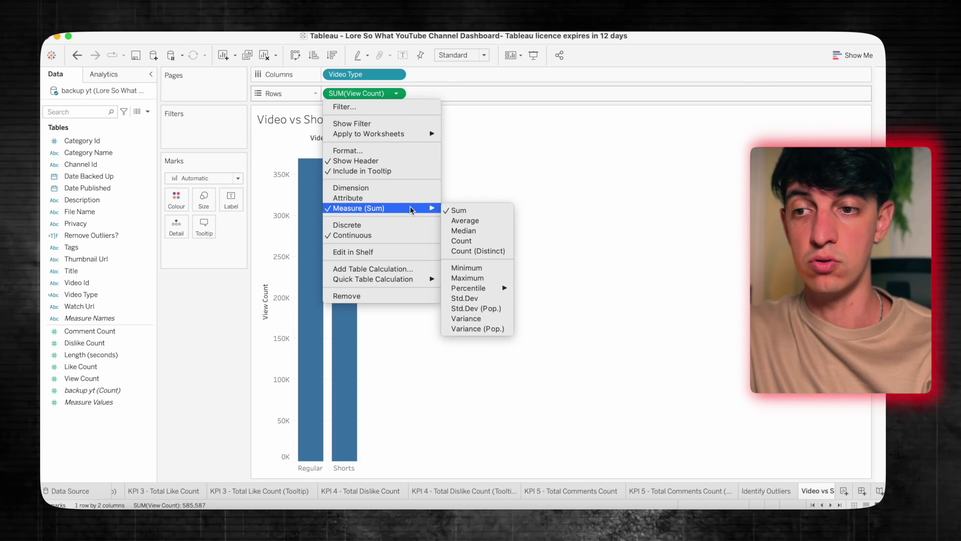
left_click(460, 220)
left_click_drag(364, 74, 186, 200)
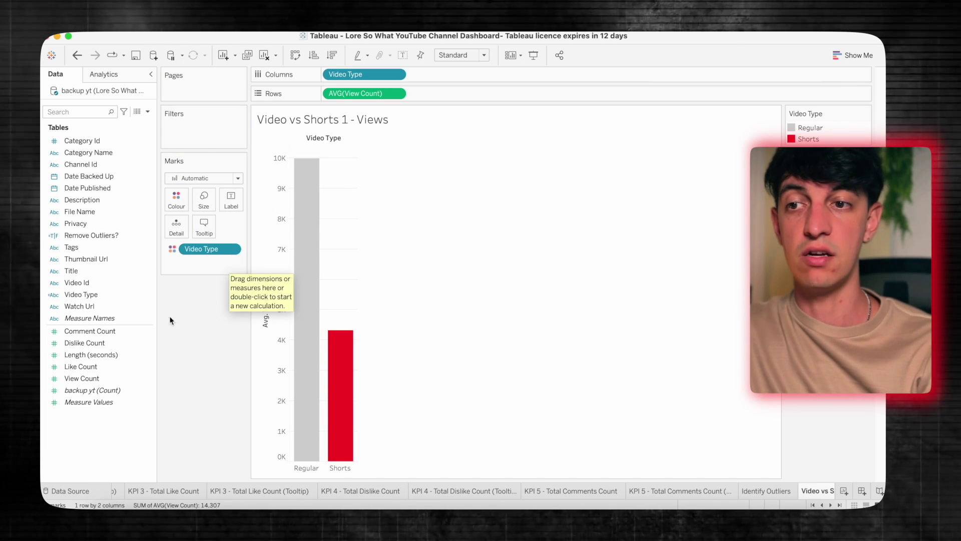
Step: Filter the chart to the True values of Remove Outliers? and hide the Video Type field label above the bars
left_click_drag(91, 235, 190, 127)
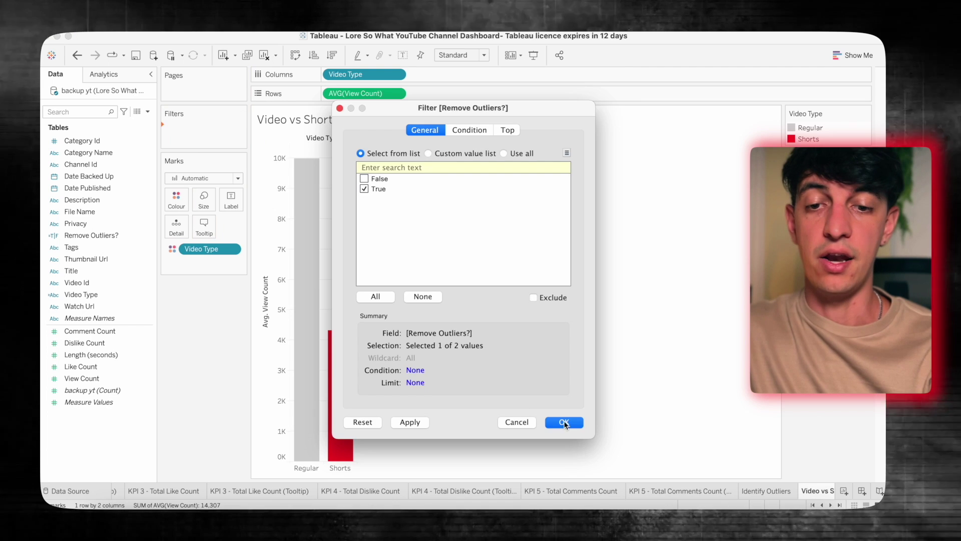
left_click(564, 423)
right_click(325, 139)
left_click(383, 185)
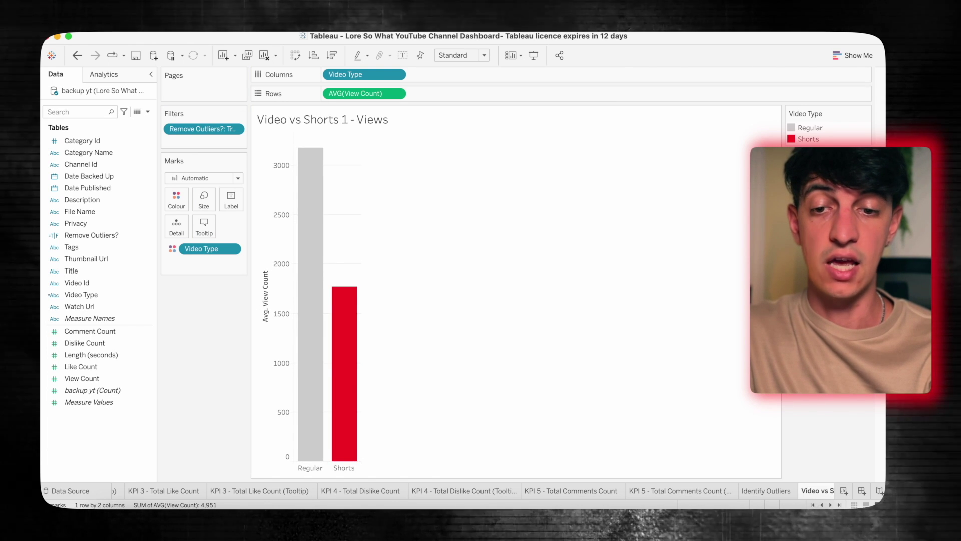
Step: Duplicate the Video vs Shorts 1 - Views sheet and rename the copy "Video vs Shorts 2 - Likes"
right_click(814, 490)
left_click(806, 383)
double_click(795, 495)
double_click(794, 493)
type("2")
left_click_drag(831, 492, 801, 494)
type("Likes")
key("Return")
Step: Replace the View Count measure in the rows with Like Count, aggregated as an average
left_click_drag(86, 367, 353, 95)
left_click(399, 93)
mouse_move(408, 208)
left_click(474, 219)
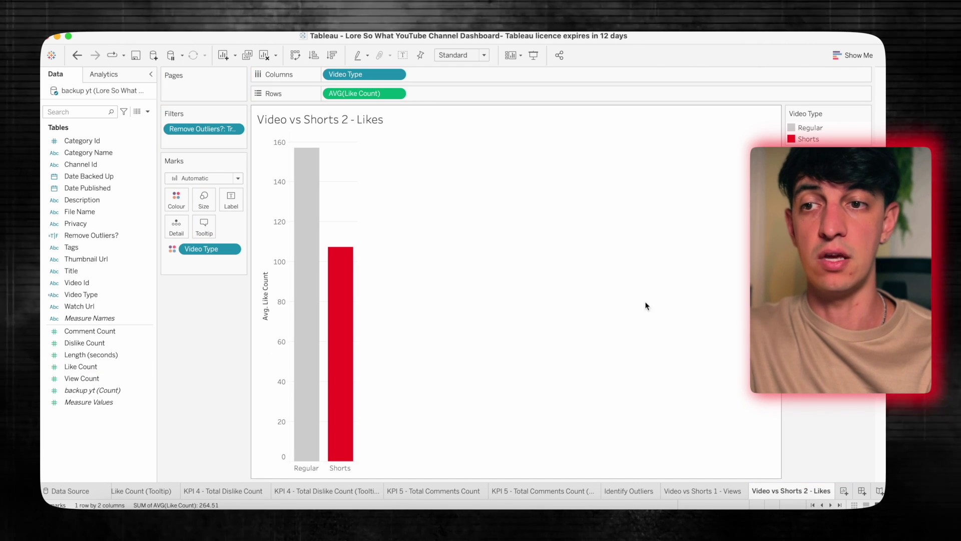
Step: Duplicate the Video vs Shorts 2 - Likes sheet and rename the copy "Video vs Shorts 3 - Comment"
right_click(787, 492)
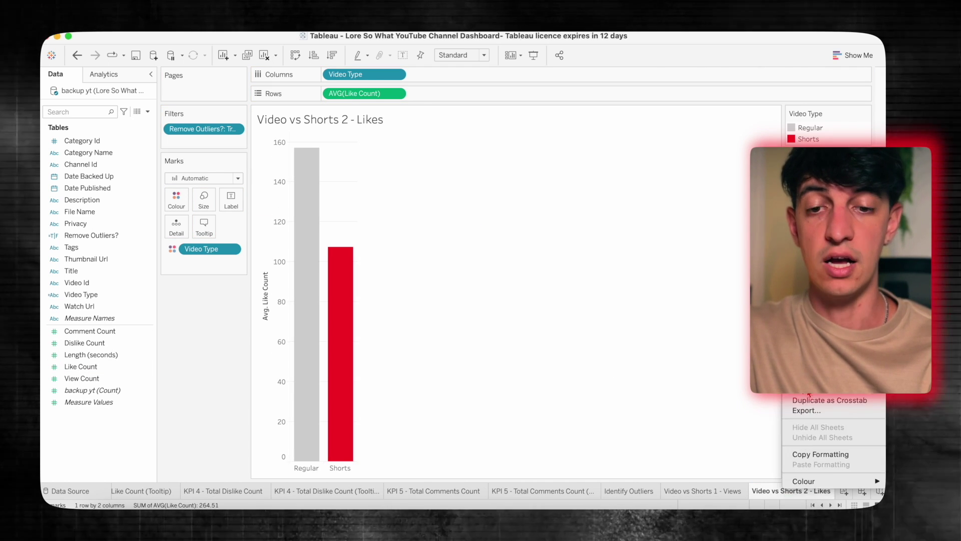
left_click(803, 388)
double_click(792, 492)
double_click(791, 492)
type("3")
key("super+Right")
key("BackSpace")
key("BackSpace")
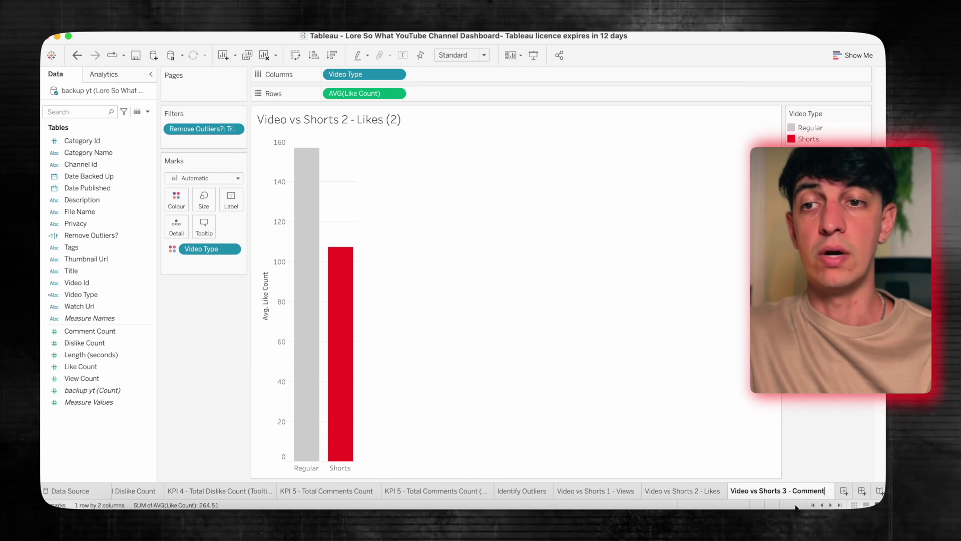
key("Return")
Step: Replace the Like Count measure in the rows with Comment Count, aggregated as an average
left_click_drag(90, 331, 358, 94)
left_click(398, 94)
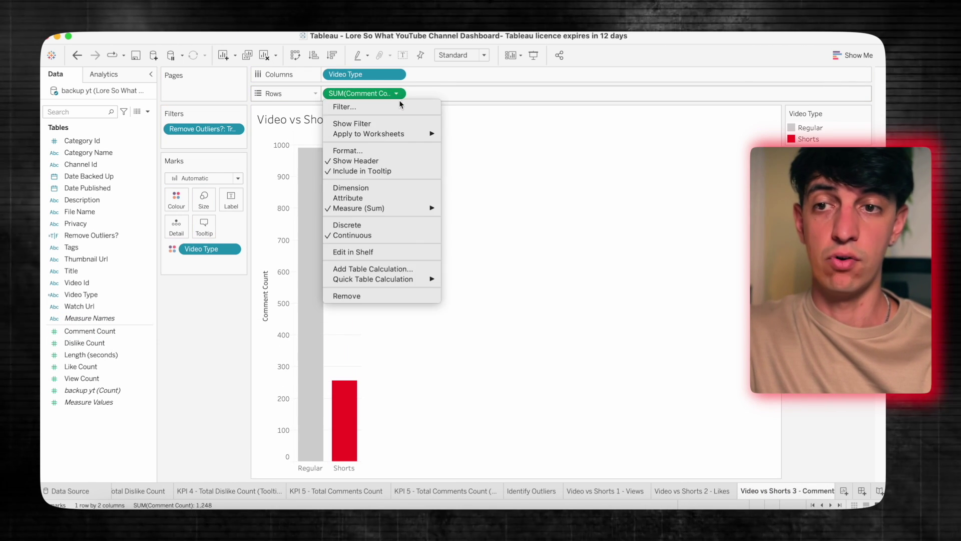
mouse_move(395, 208)
left_click(459, 217)
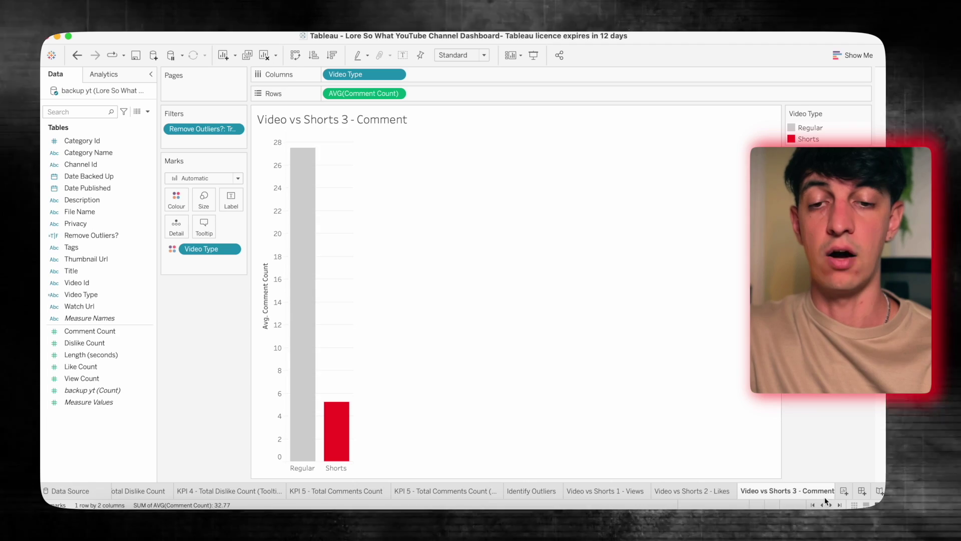
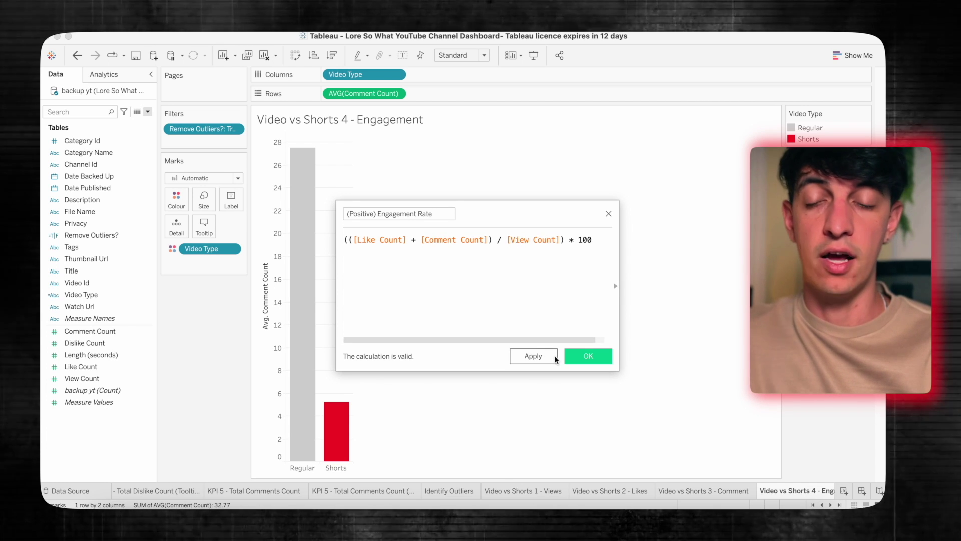
Step: Save the (Positive) Engagement Rate calculated field and replace the Comment Count measure in the rows with it, aggregated as an average
left_click(580, 358)
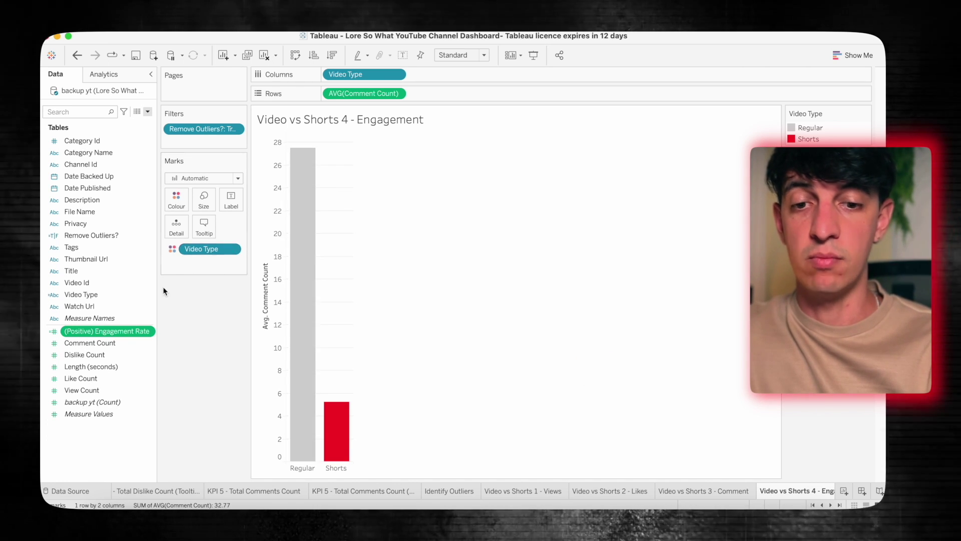
left_click_drag(88, 335, 372, 93)
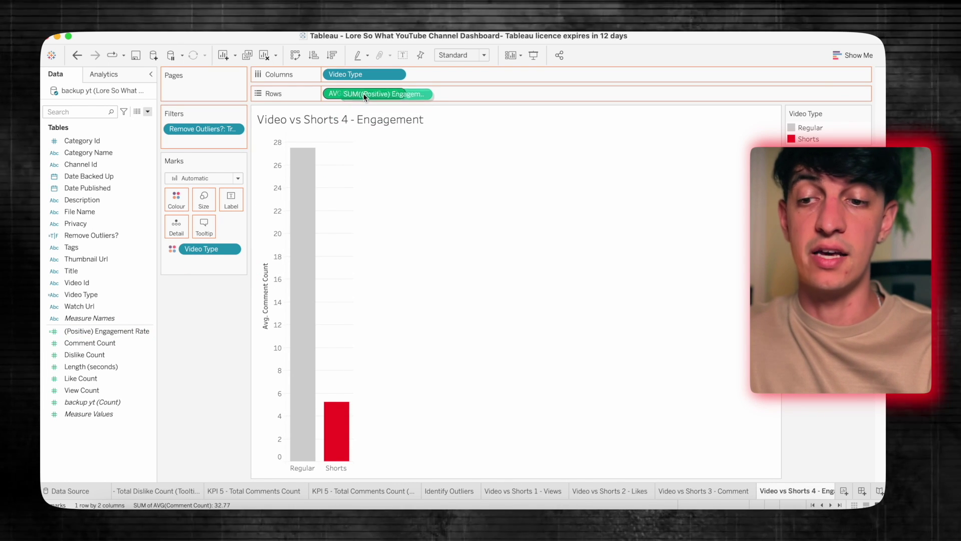
left_click(396, 94)
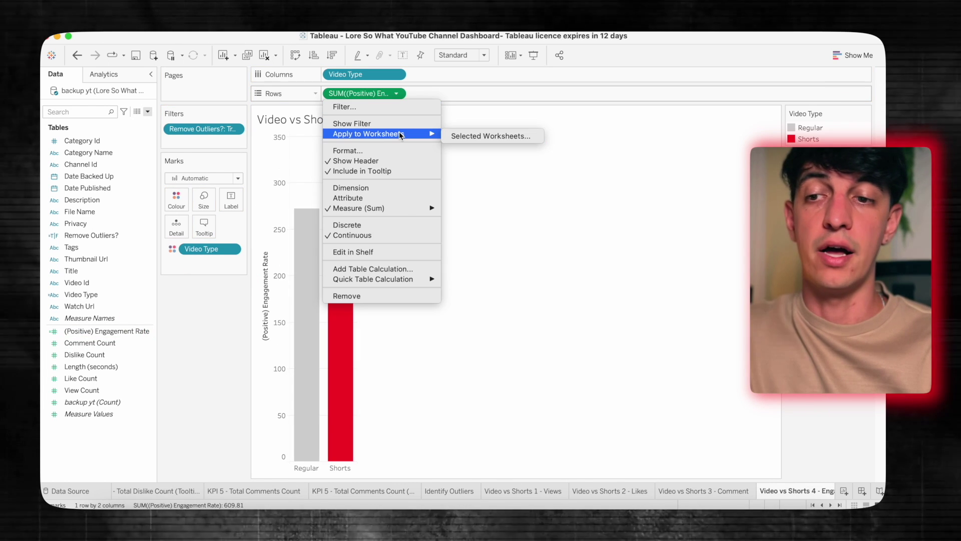
mouse_move(407, 207)
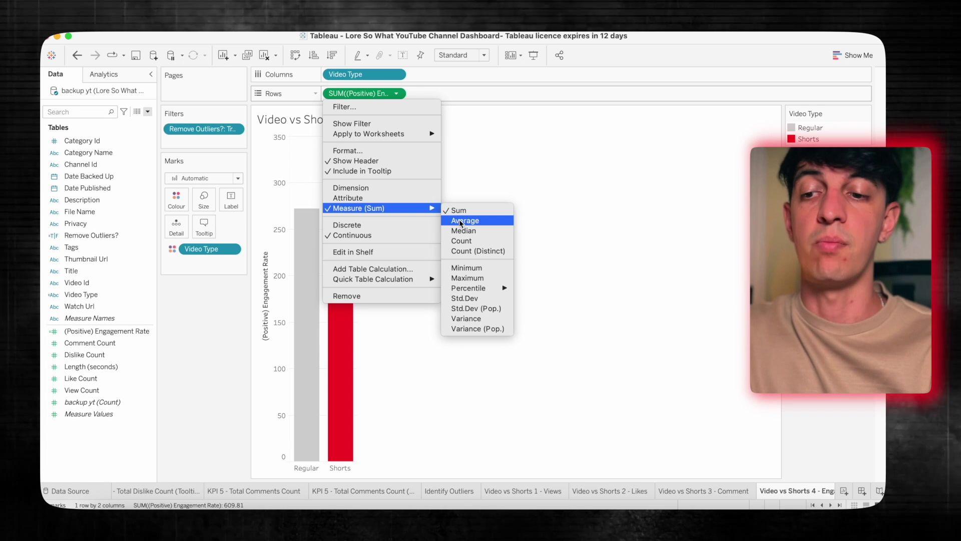
left_click(465, 220)
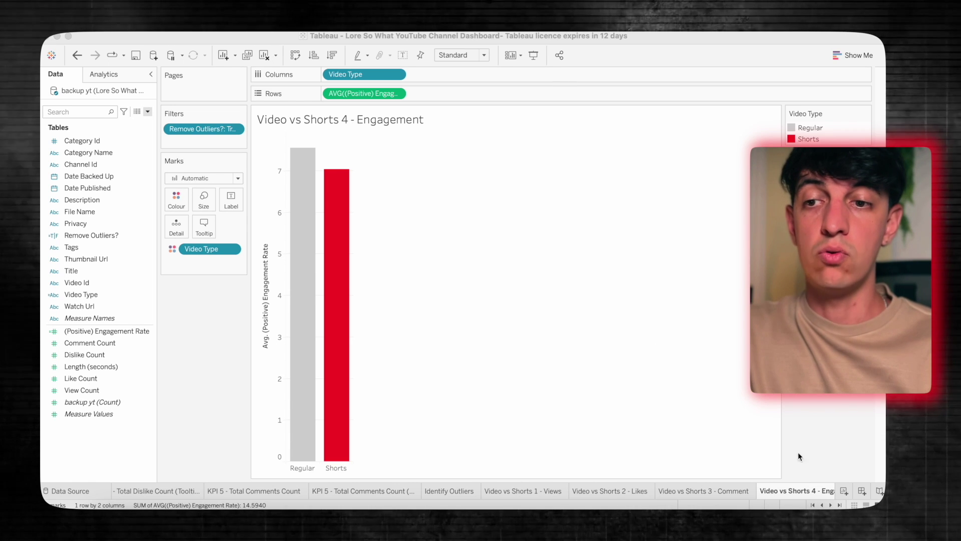
Step: Duplicate the Video vs Shorts 4 - Engagement sheet and rename the copy "Video vs Shorts 4 - Engagement (Tooltip 1)"
right_click(796, 491)
left_click(806, 381)
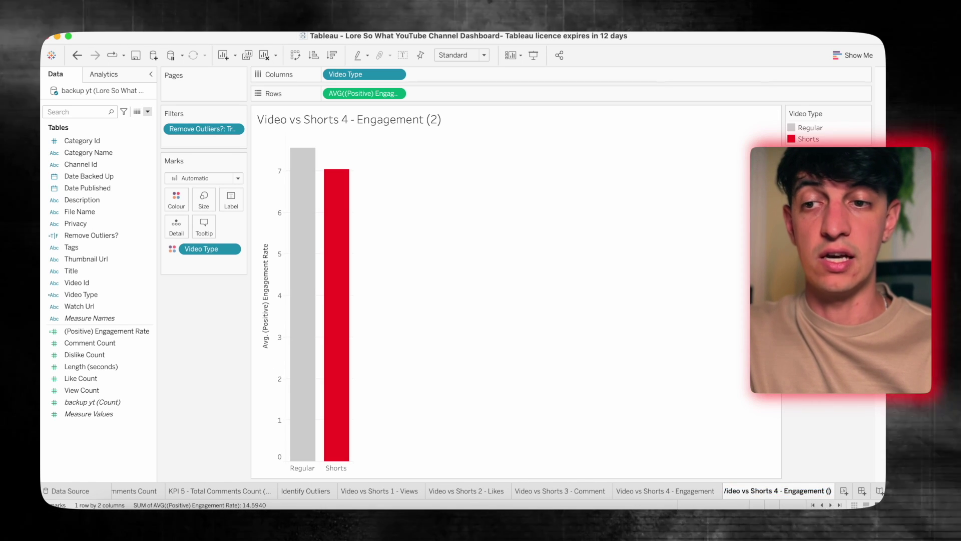
type("Tooltip")
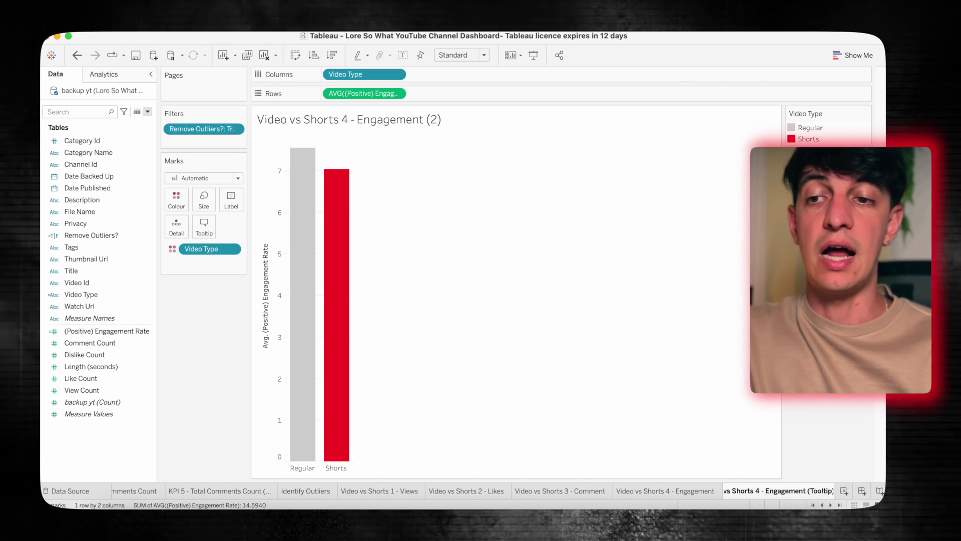
type(" 1")
Step: Create a calculated field named "Like/View Ratio" with the formula [Like Count] / [View Count]
left_click(148, 112)
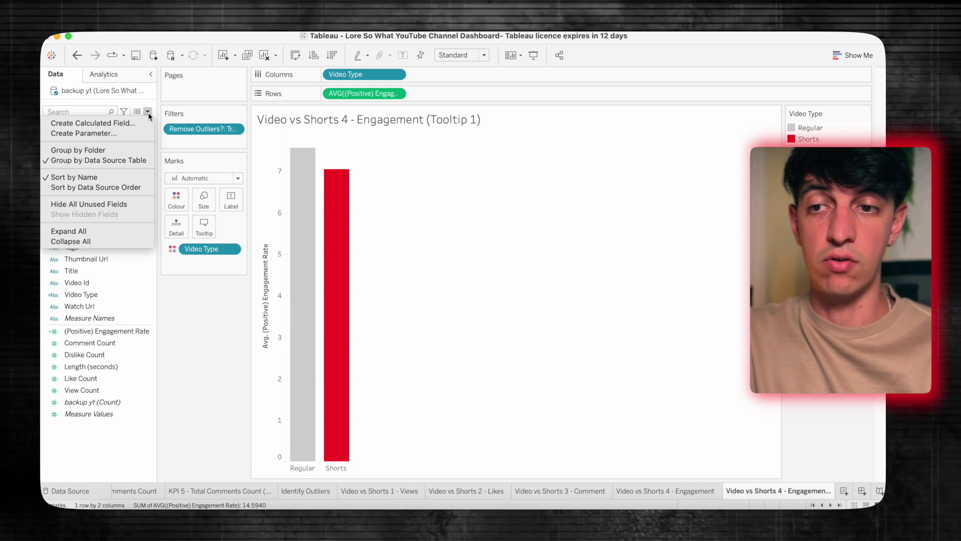
left_click(138, 124)
left_click(148, 113)
left_click(93, 122)
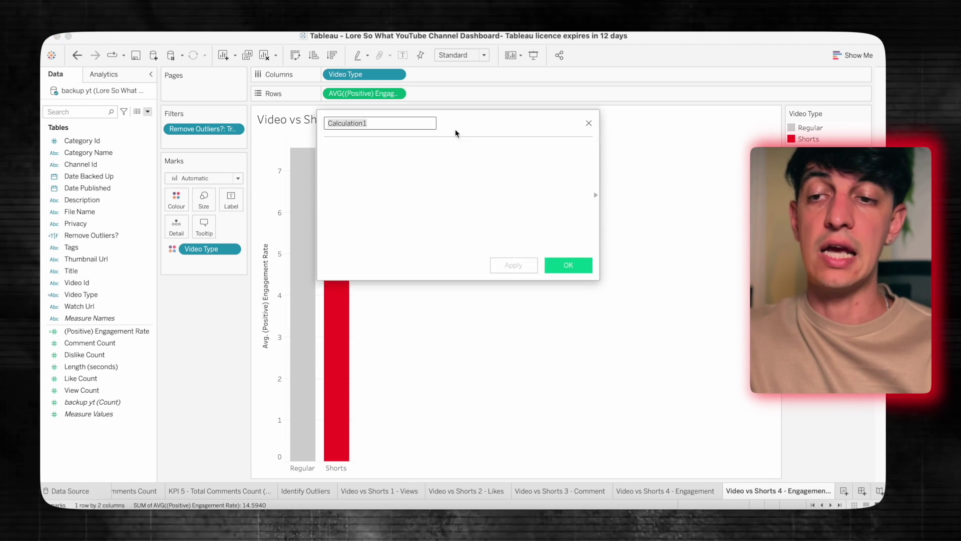
type("Like/View Ratio")
left_click(357, 254)
type("lik")
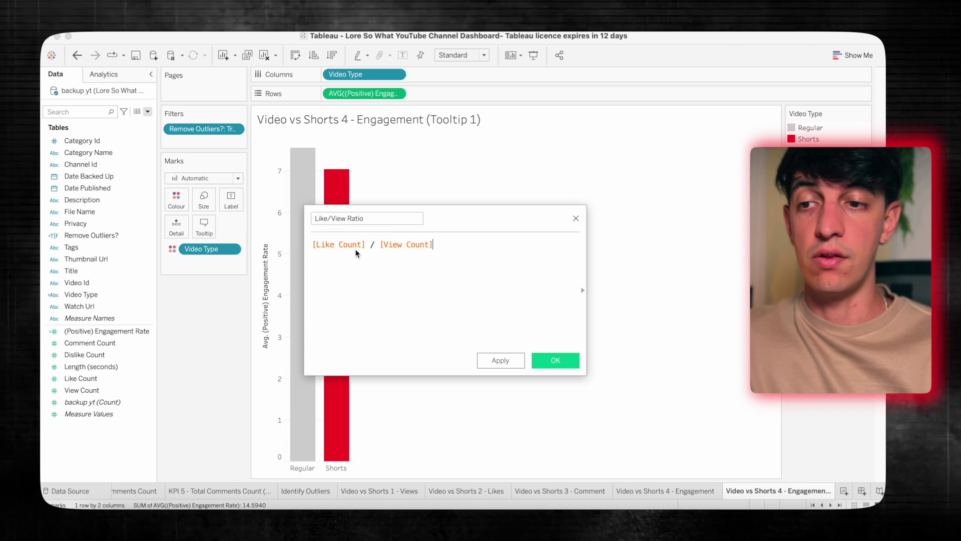
left_click(536, 360)
Step: Replace the engagement rate measure in the Tooltip 1 sheet's rows with Like/View Ratio, aggregated as an average
left_click_drag(105, 391, 370, 92)
right_click(370, 93)
mouse_move(478, 202)
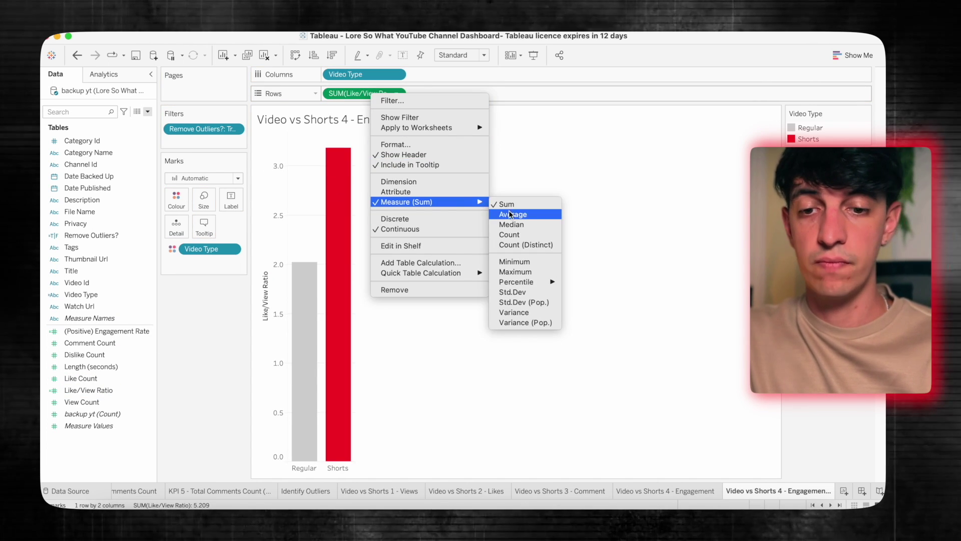
left_click(509, 211)
Step: Duplicate the Tooltip 1 sheet and rename the copy "Video vs Shorts 4 - Engagement (Tooltip 2)"
right_click(747, 490)
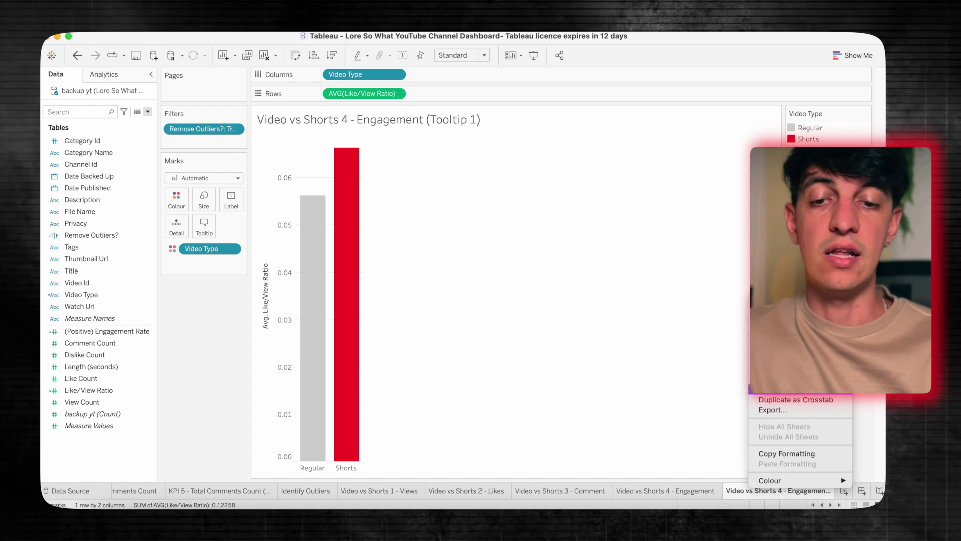
left_click(773, 388)
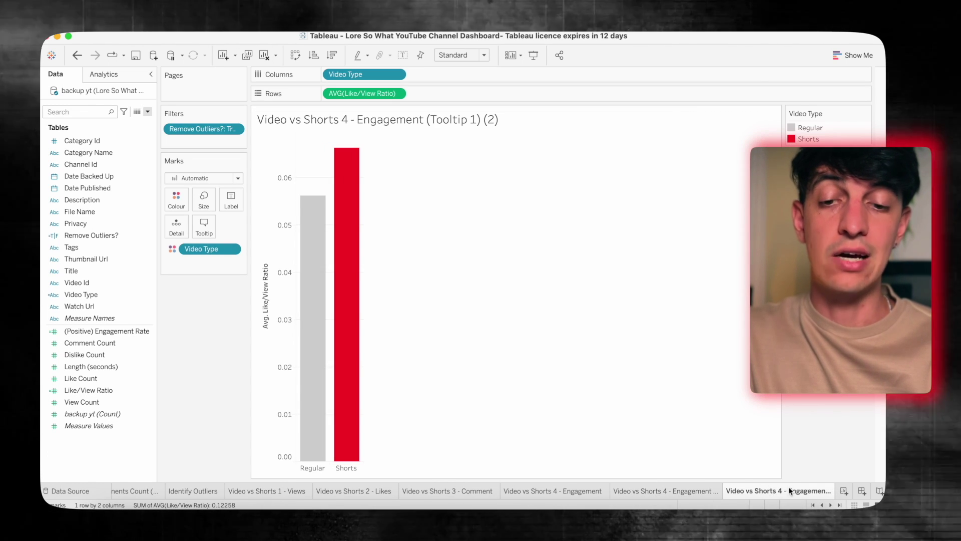
double_click(743, 492)
left_click(832, 492)
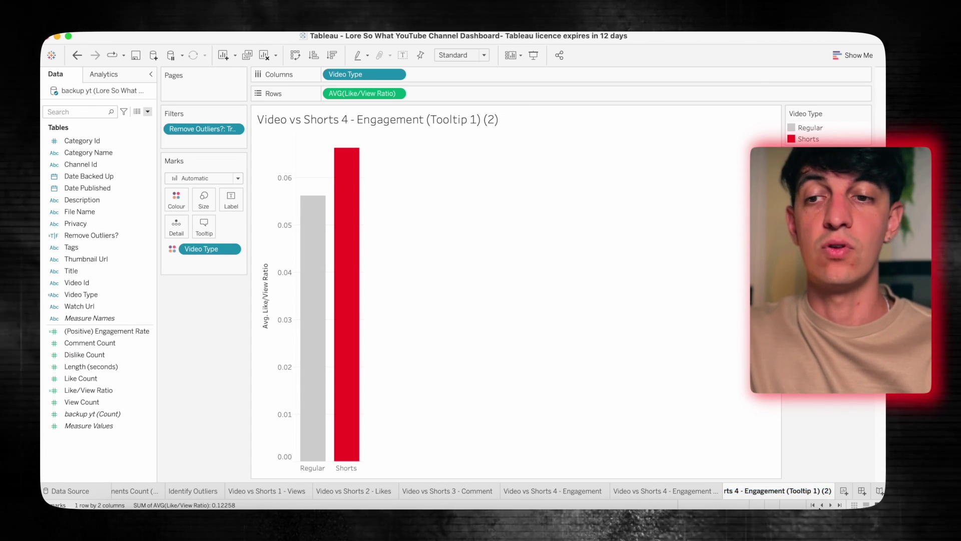
key("BackSpace")
key("BackSpace")
key("BackSpace")
key("BackSpace")
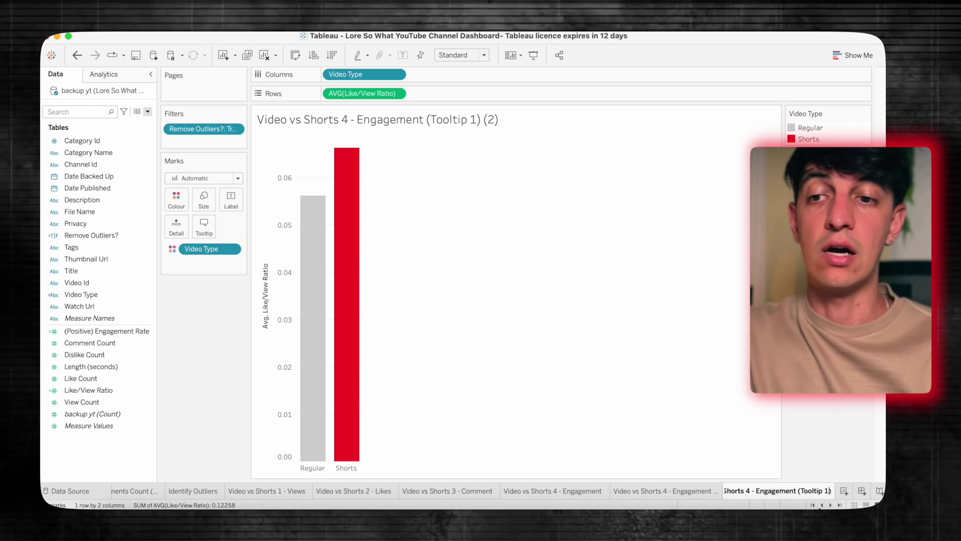
key("Return")
Step: Create a calculated field named "Comment/View Ratio" with the formula [Comment Count] / [View Count]
left_click(147, 112)
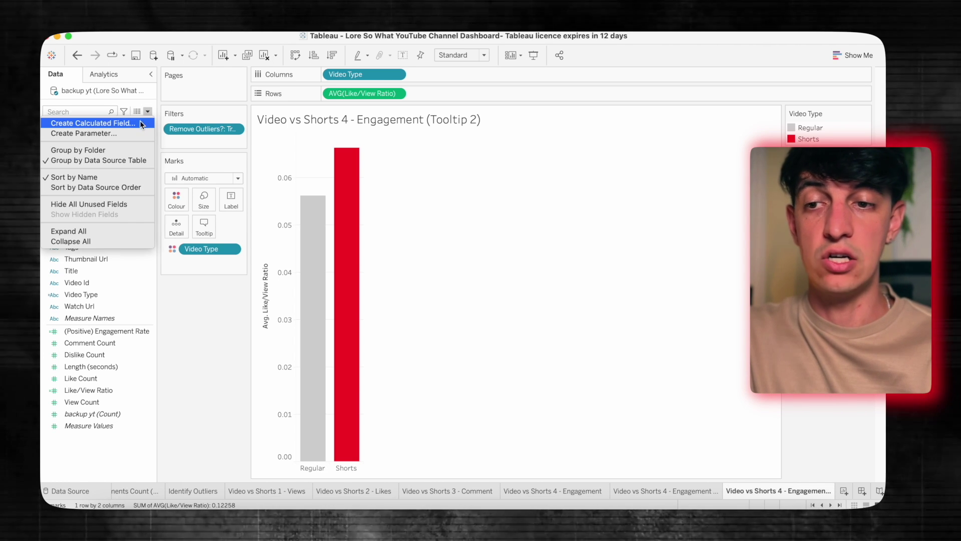
left_click(140, 122)
type("Comment/View Ratio")
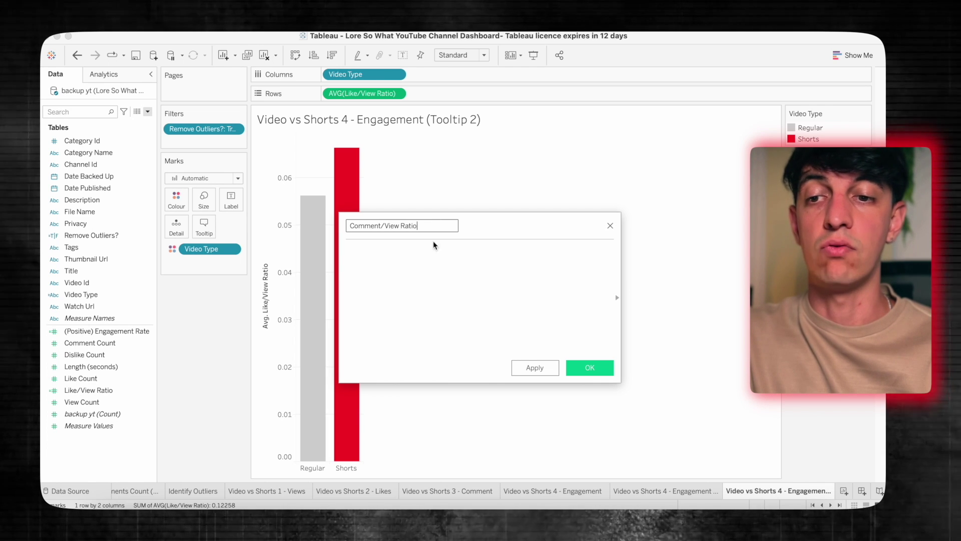
left_click(431, 251)
type("[Comment Count] / [View Count]")
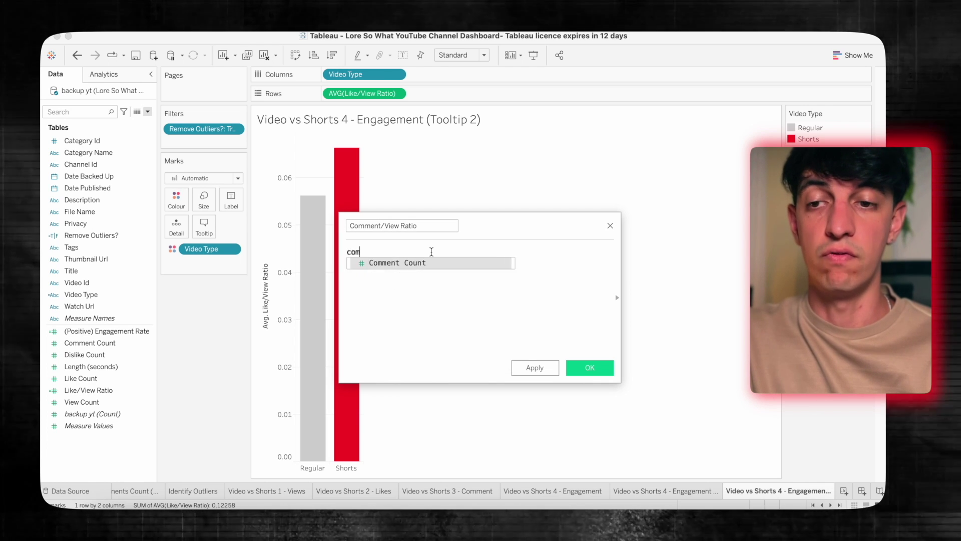
left_click(582, 368)
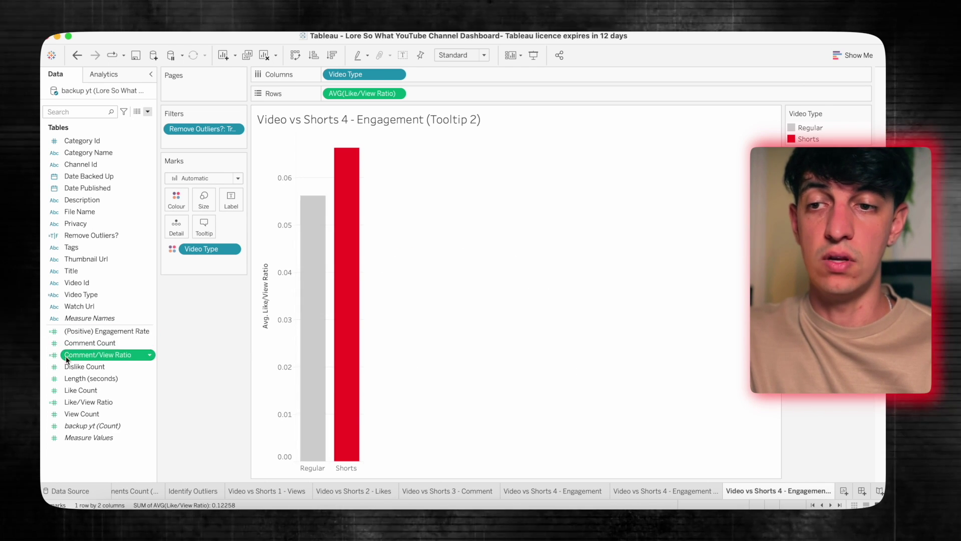
Step: Replace the Like/View Ratio measure in the Tooltip 2 sheet's rows with Comment/View Ratio, aggregated as an average
left_click_drag(67, 356, 345, 94)
left_click_drag(441, 94, 452, 152)
left_click(401, 94)
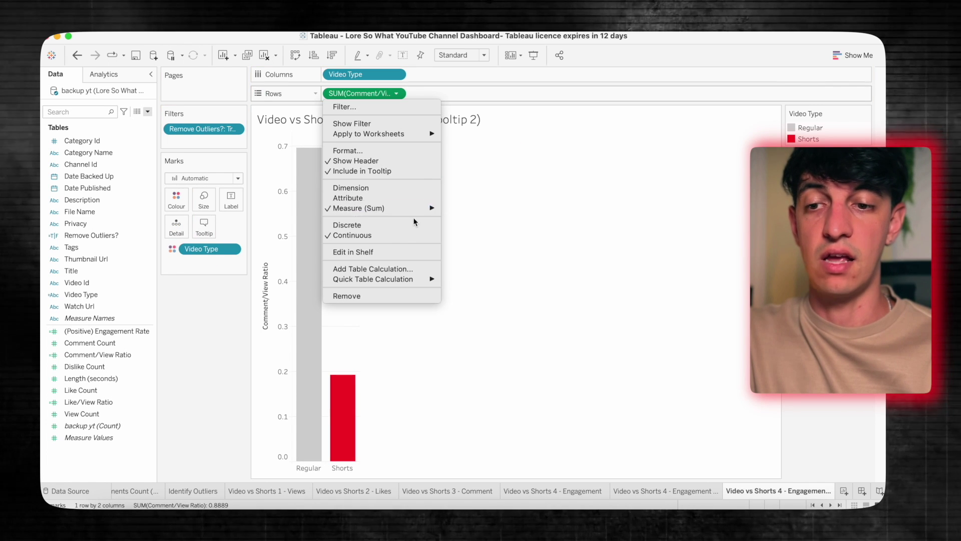
mouse_move(391, 207)
left_click(467, 223)
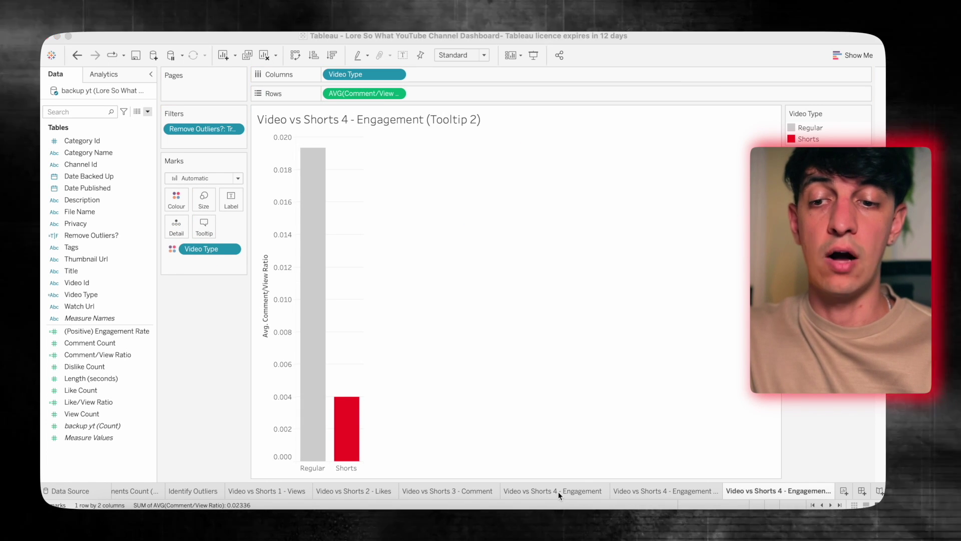
Step: Replace the default tooltip text of the Video vs Shorts 4 - Engagement sheet with the Video vs Shorts 4 - Engagement (Tooltip 1) sheet
left_click(555, 491)
left_click(215, 224)
key("super+a")
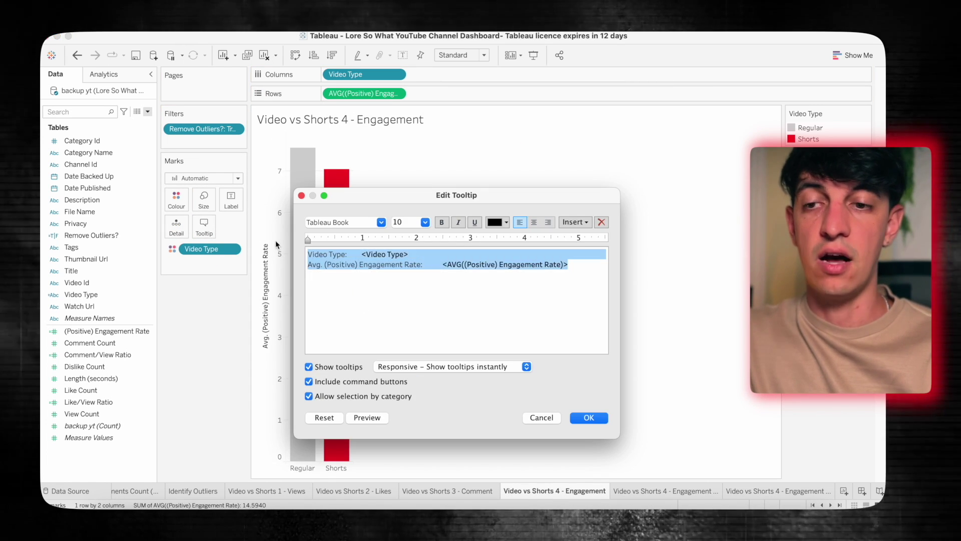
key("BackSpace")
left_click(565, 225)
mouse_move(626, 235)
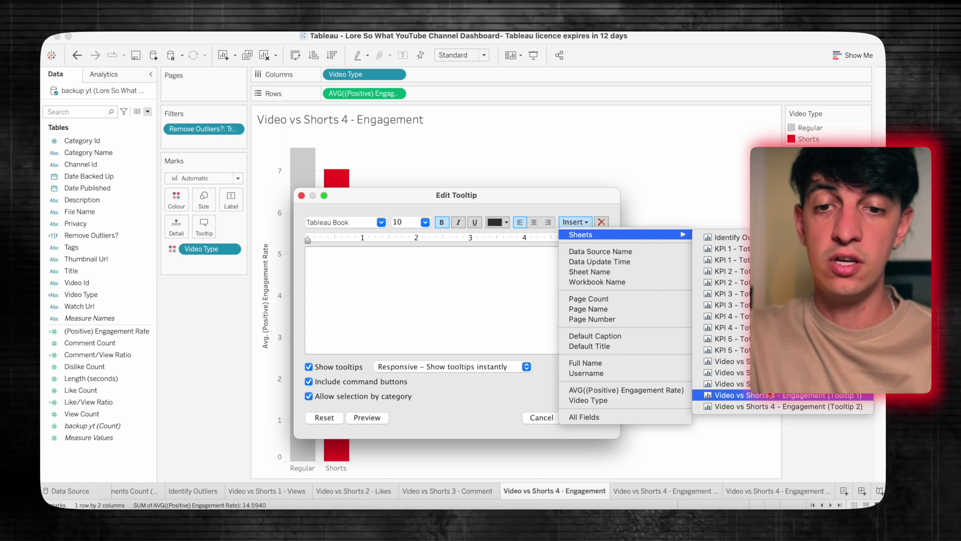
left_click(751, 395)
Step: Add the Video vs Shorts 4 - Engagement (Tooltip 2) sheet below it in the tooltip and check the tooltips of both bars
left_click(577, 222)
mouse_move(576, 232)
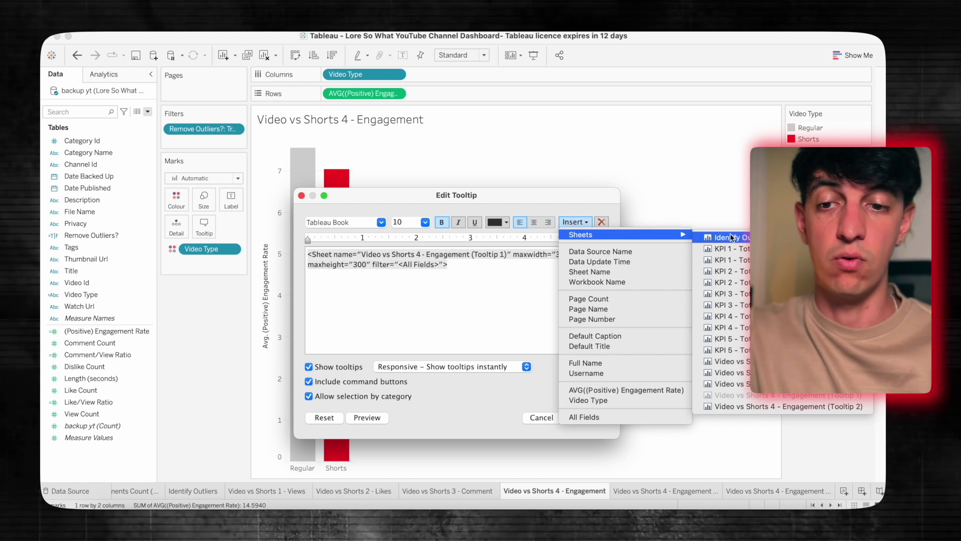
left_click(801, 458)
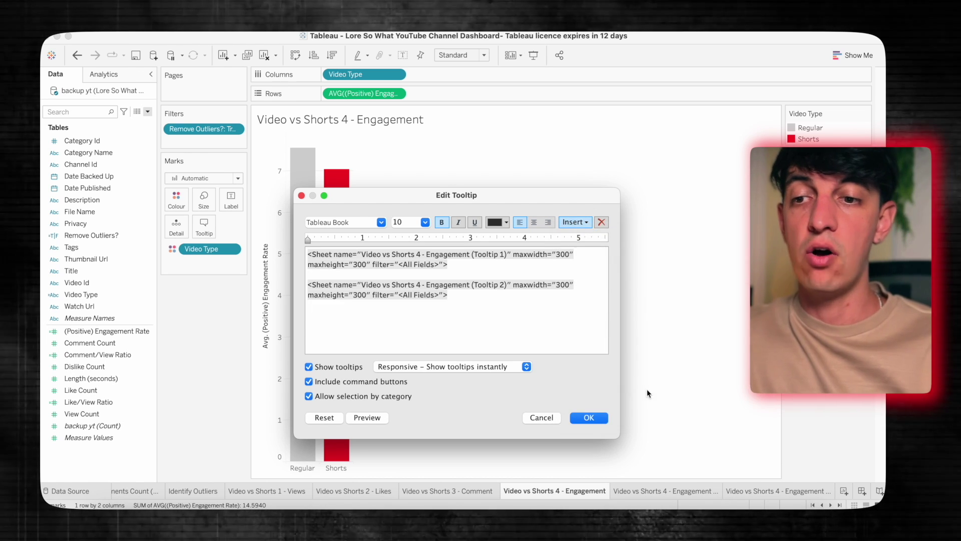
left_click(589, 418)
mouse_move(308, 324)
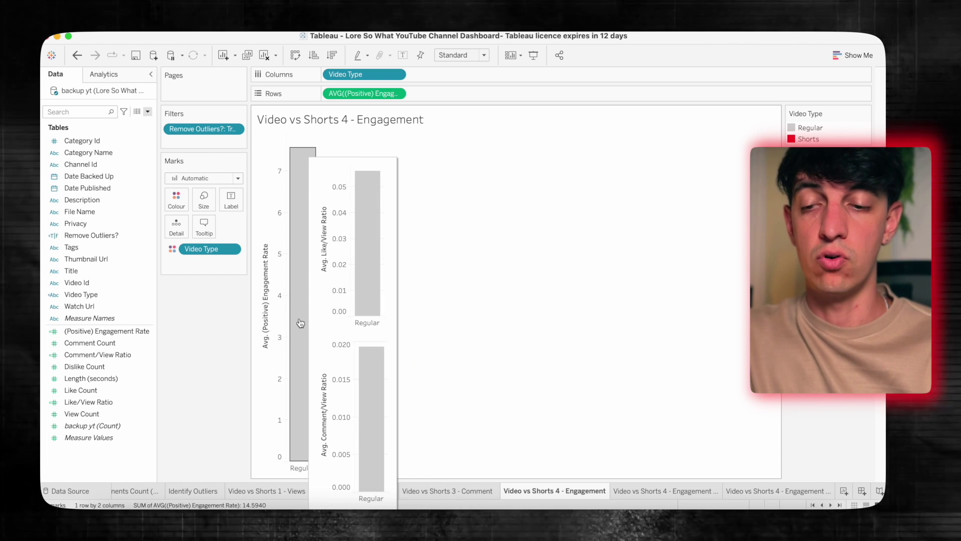
mouse_move(338, 327)
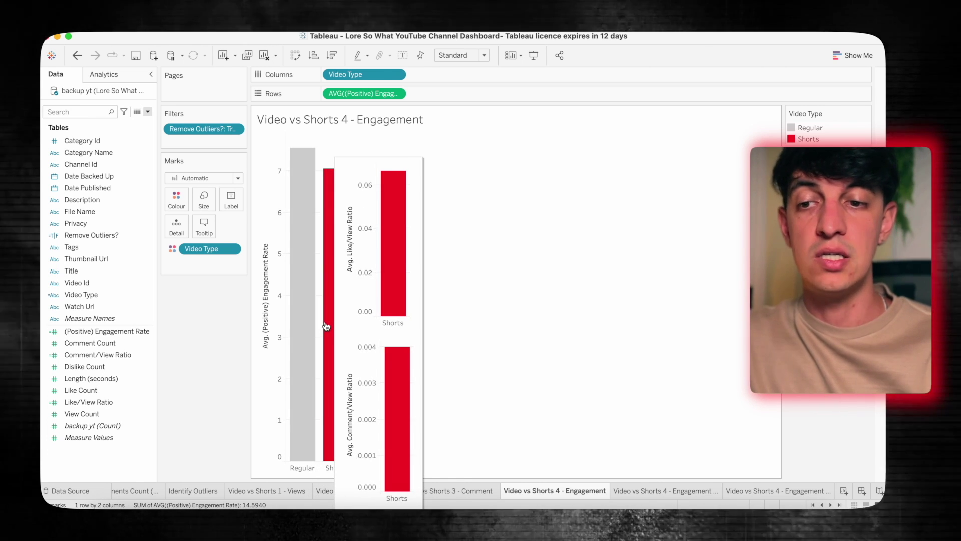
Step: On the Tooltip 1 sheet, create a calculated field named "dummy" with the formula 'a' and remove the Tooltip (Video Type) filter
left_click(662, 490)
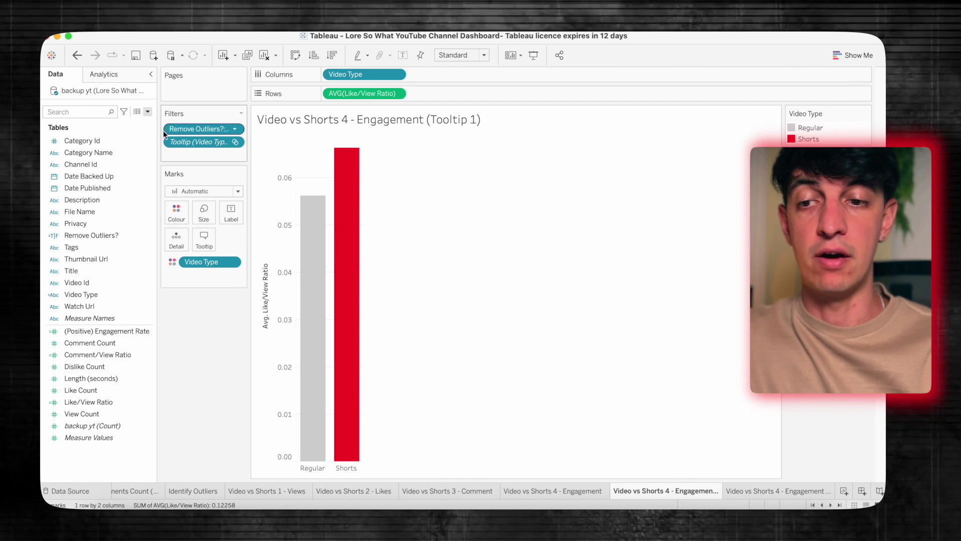
left_click(148, 111)
left_click(140, 120)
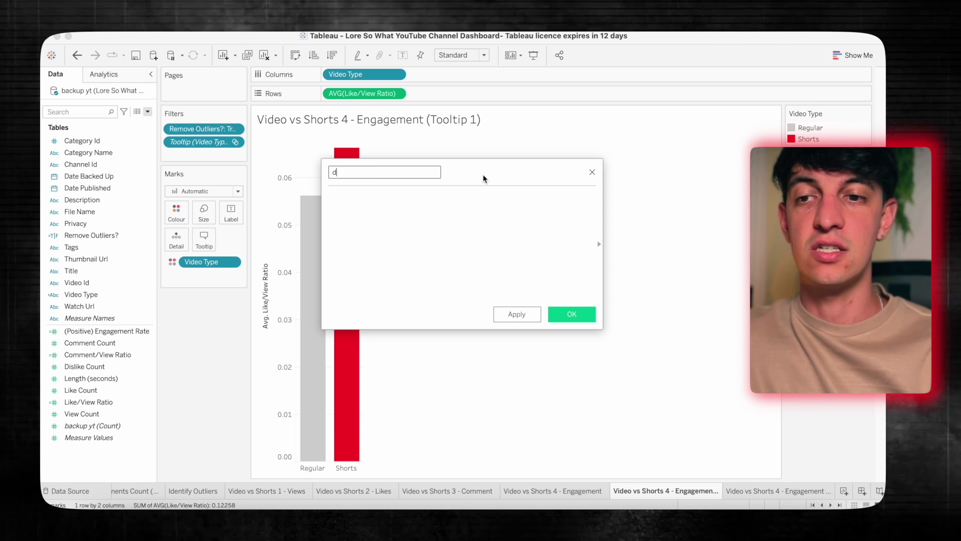
type("dummy")
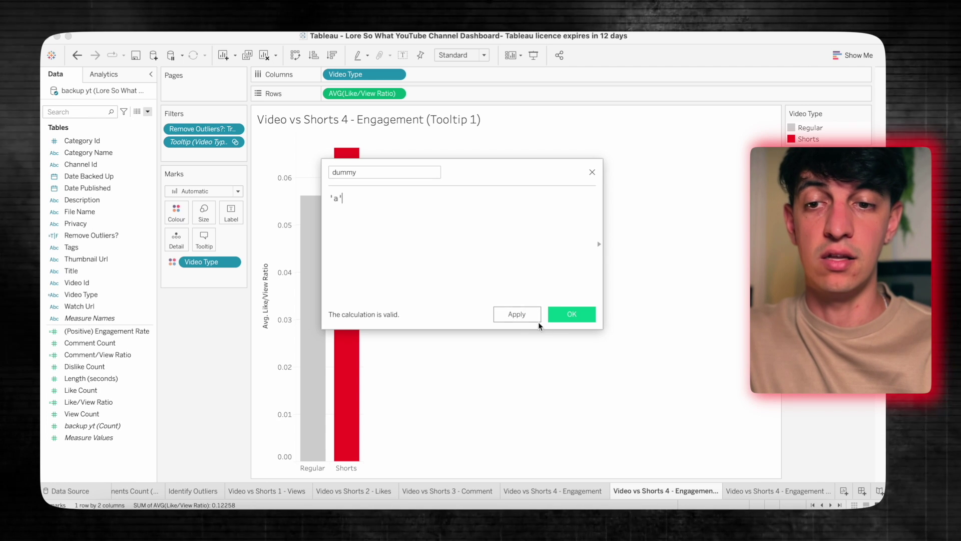
left_click(566, 314)
left_click(83, 235)
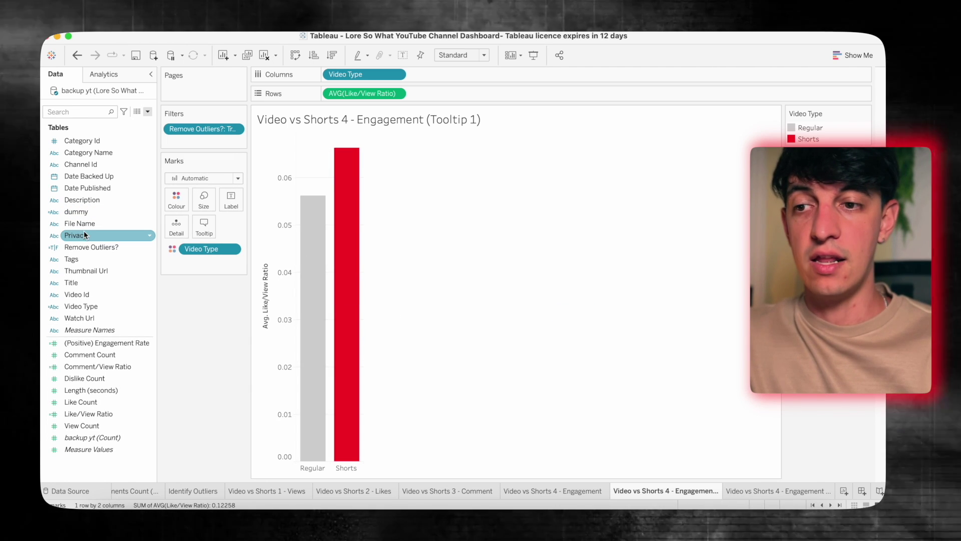
mouse_move(83, 235)
left_mouse_down()
mouse_move(125, 210)
mouse_move(183, 147)
left_mouse_up()
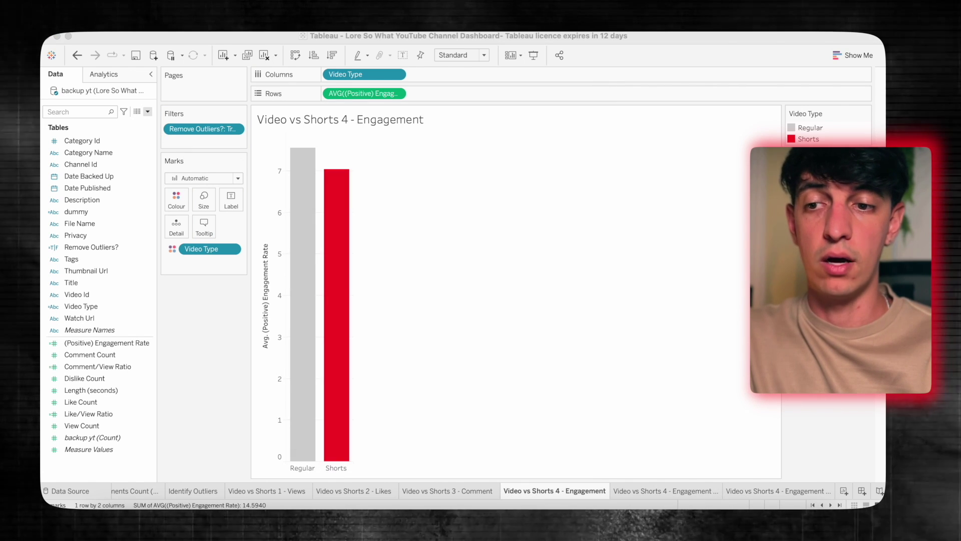
Step: In the Video vs Shorts 4 - Engagement tooltip, replace the All Fields filter of the embedded Tooltip 1 sheet with <a>
left_click(207, 251)
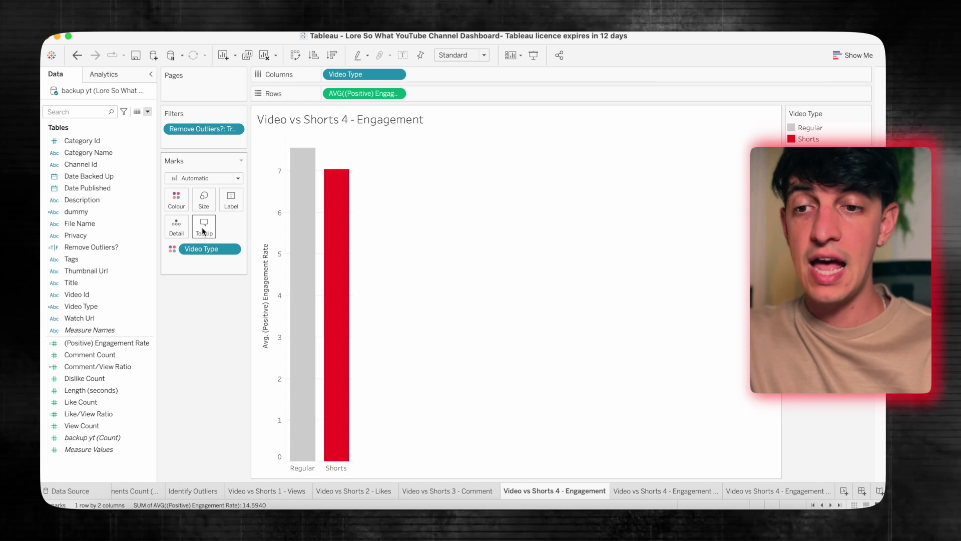
left_click(203, 227)
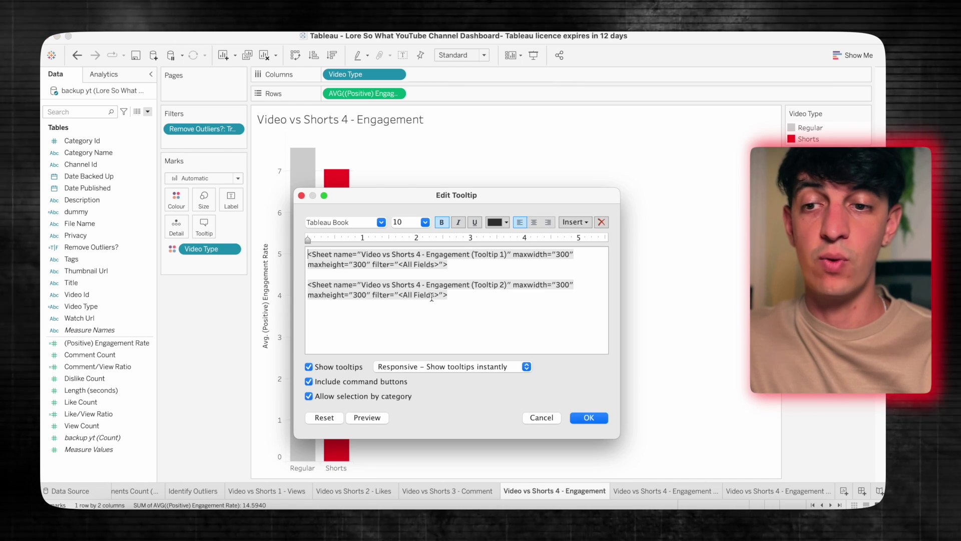
double_click(435, 265)
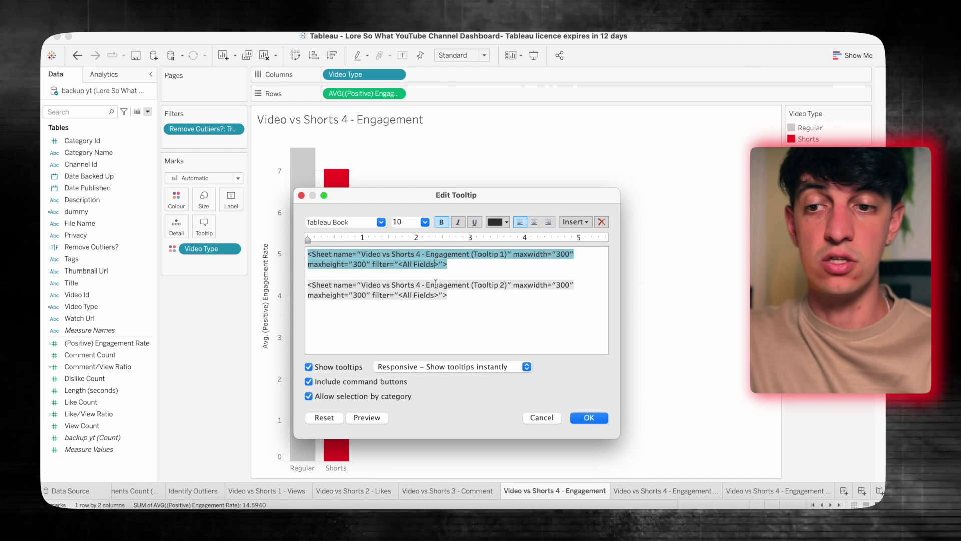
key("BackSpace")
key("BackSpace")
key("BackSpace")
key("BackSpace")
key("BackSpace")
key("BackSpace")
key("BackSpace")
key("BackSpace")
key("BackSpace")
type("a")
Step: Replace the embedded Tooltip 2 sheet's filter with <a> as well, set maxheight to 200 for both sheets and apply the tooltip
left_click(435, 295)
key("BackSpace")
key("BackSpace")
key("BackSpace")
key("BackSpace")
key("BackSpace")
key("BackSpace")
key("BackSpace")
key("BackSpace")
key("BackSpace")
key("BackSpace")
type("a")
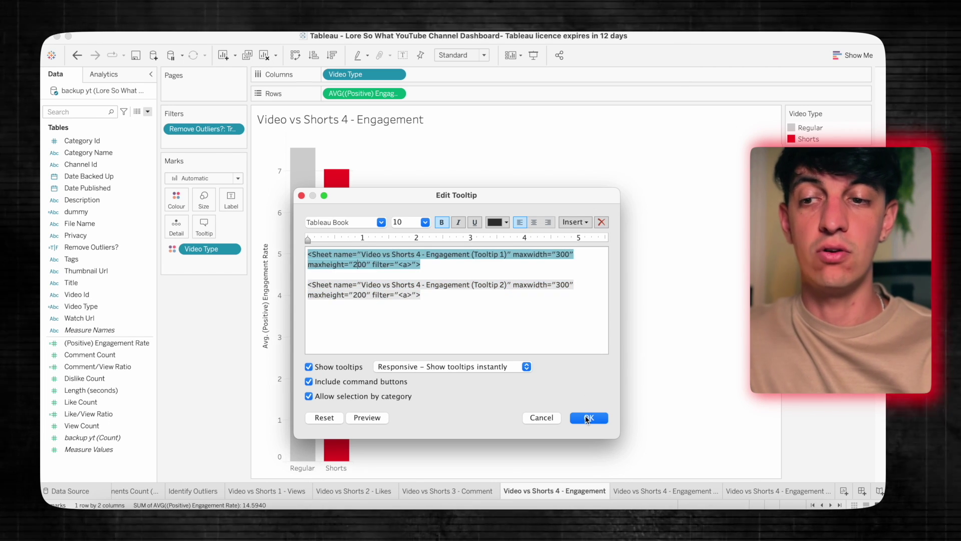
left_click(589, 417)
mouse_move(335, 342)
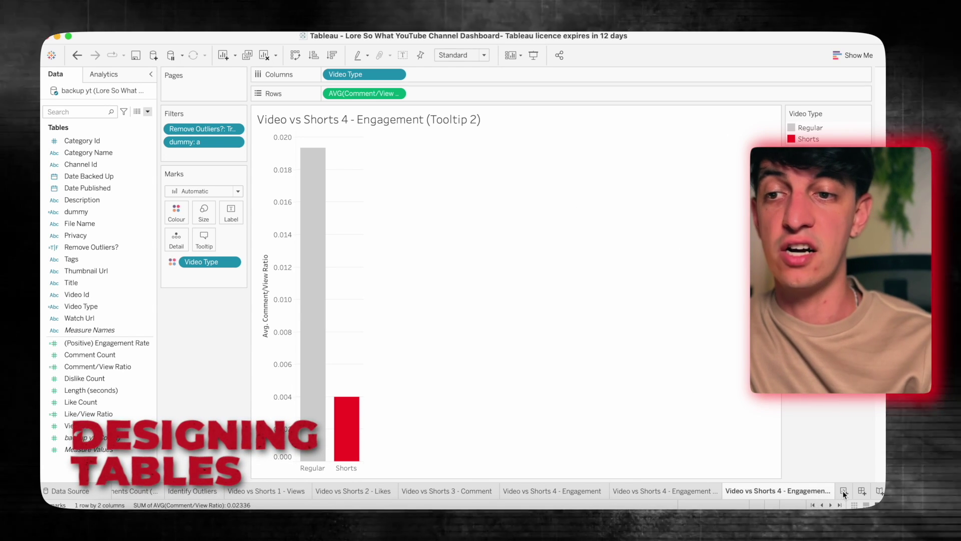
Step: Add a new worksheet after the last Engagement tooltip sheet and name it "Info"
left_click(844, 491)
double_click(823, 491)
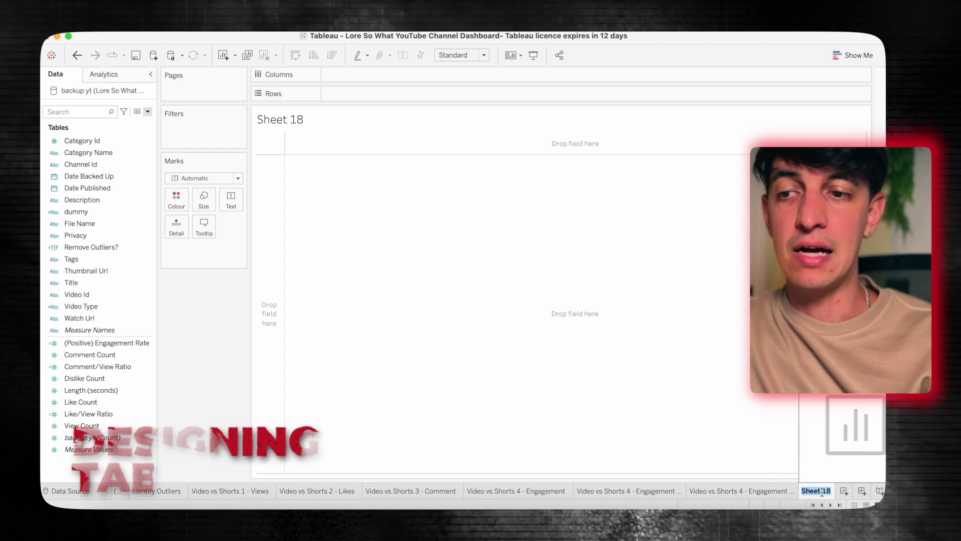
type("Info")
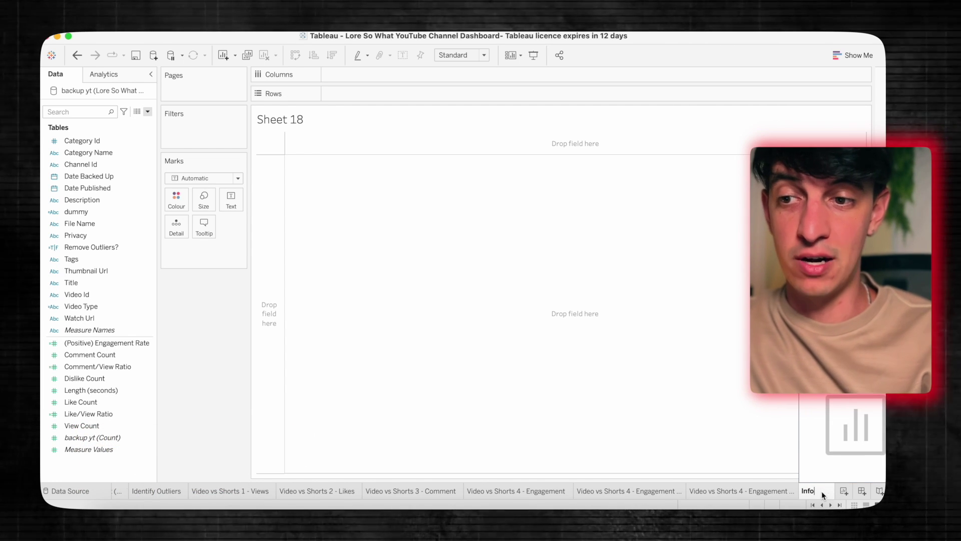
key("Return")
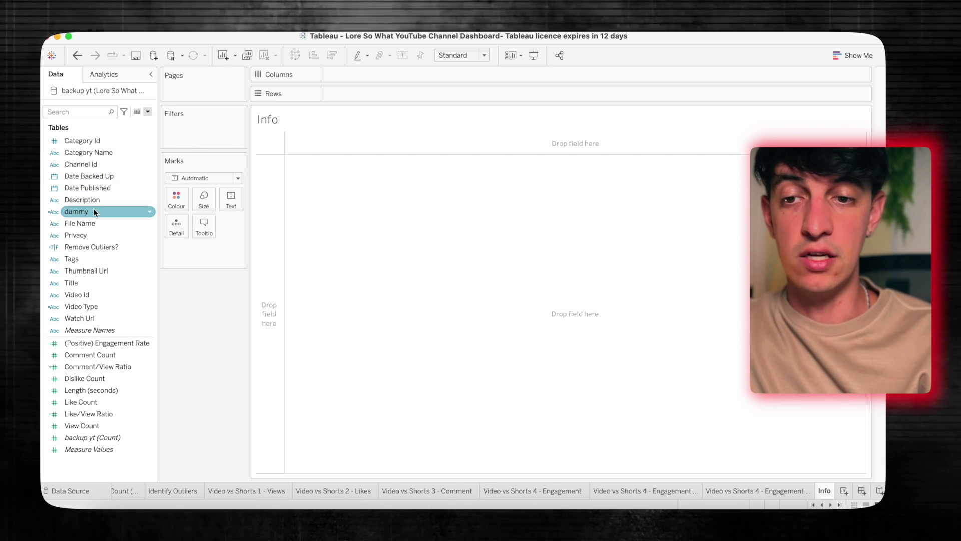
Step: Add the dummy field to the marks as detail and display it as the light bulb shape from the Bug Tracking palette
left_click_drag(94, 209, 137, 230)
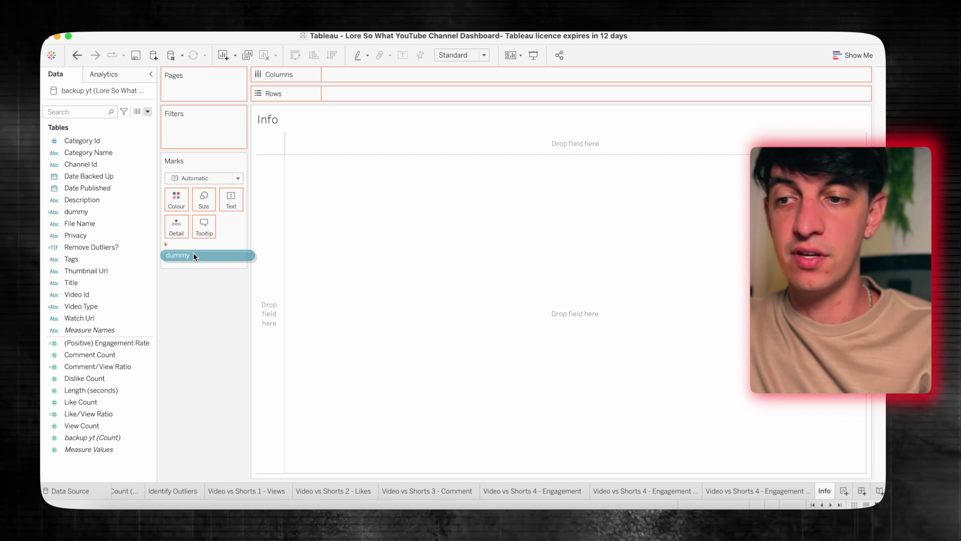
left_click_drag(193, 254, 195, 253)
left_click(238, 178)
left_click(200, 250)
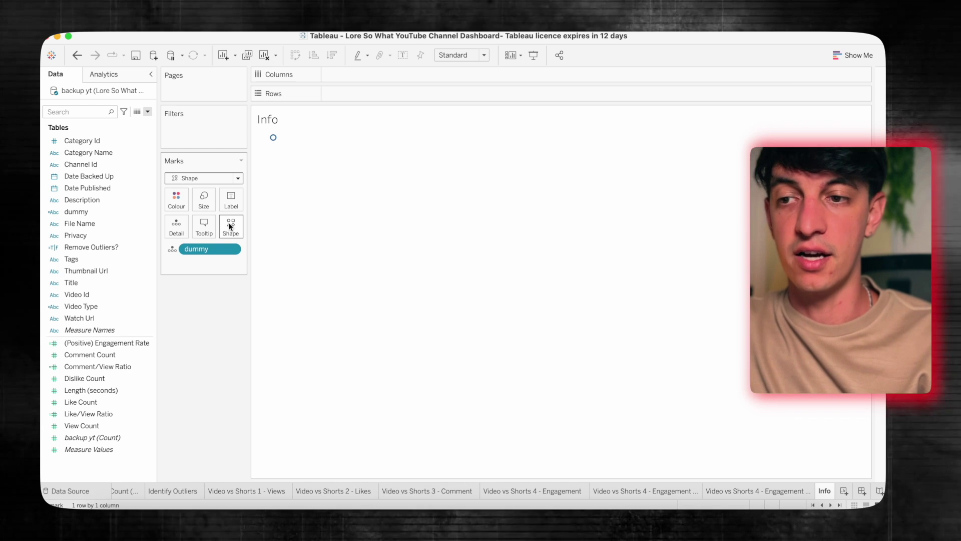
left_click(254, 305)
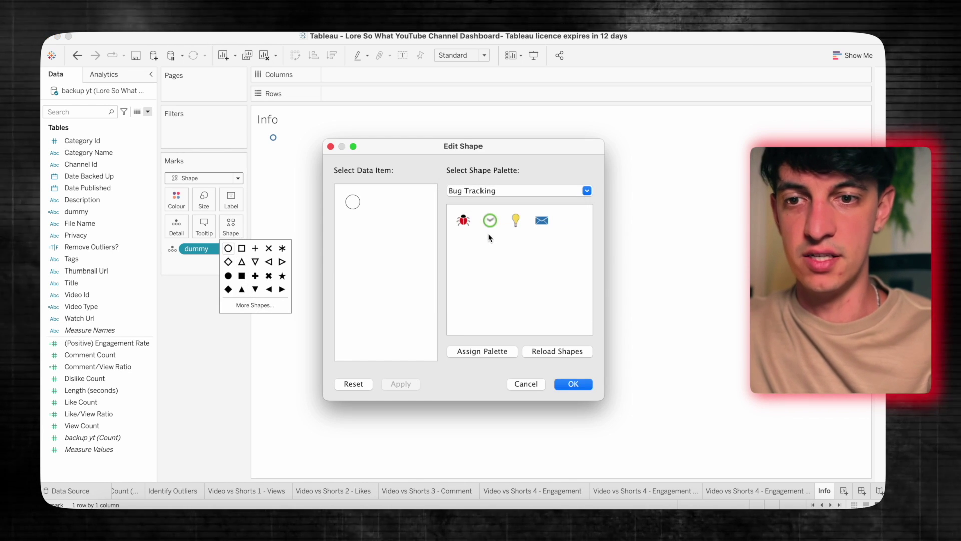
left_click(514, 220)
left_click(573, 383)
Step: Fit the Info view to width and enlarge the light bulb mark slightly
left_click(202, 200)
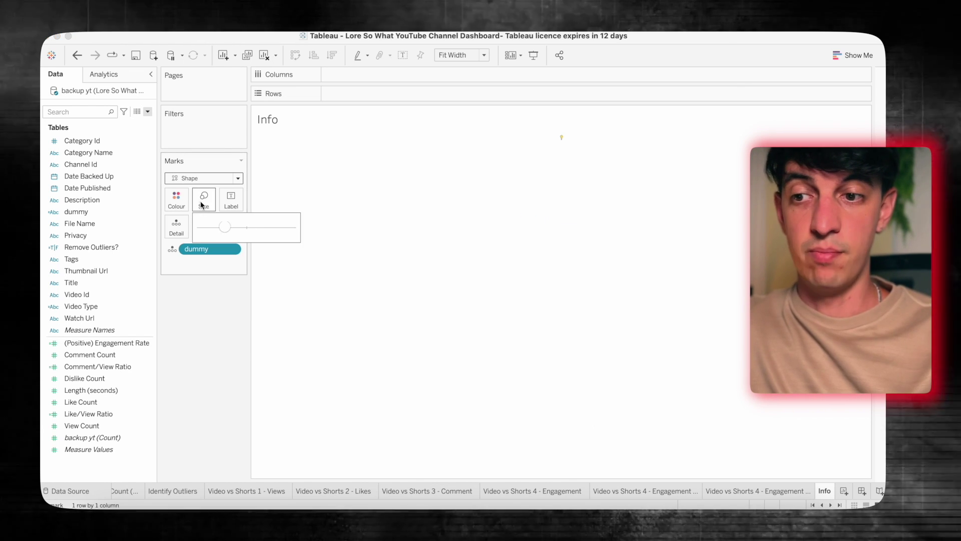
left_click_drag(225, 227, 232, 227)
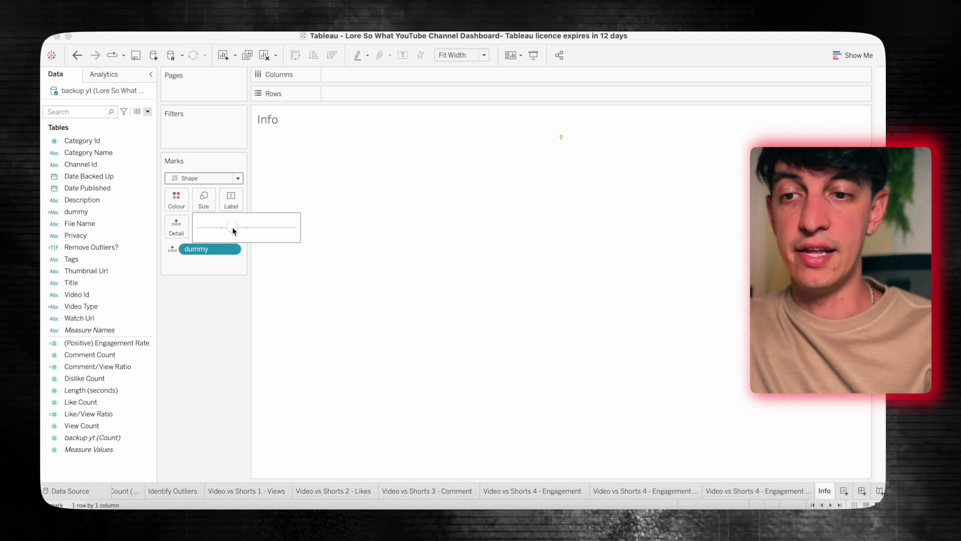
left_click(217, 300)
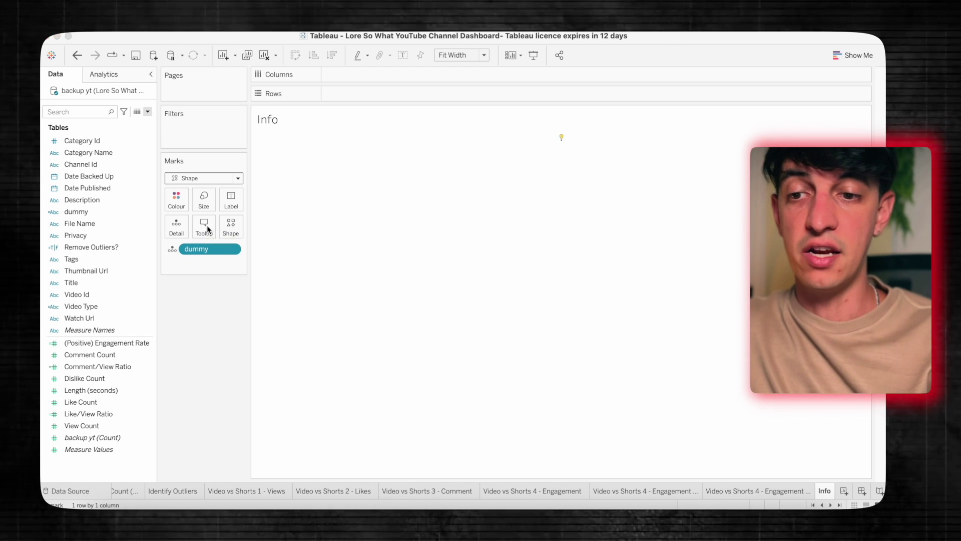
Step: Replace the Info mark's tooltip with the copied Popularity vs Engagement explanation, centre its title line and apply it
left_click(205, 225)
key("super+a")
key("super+v")
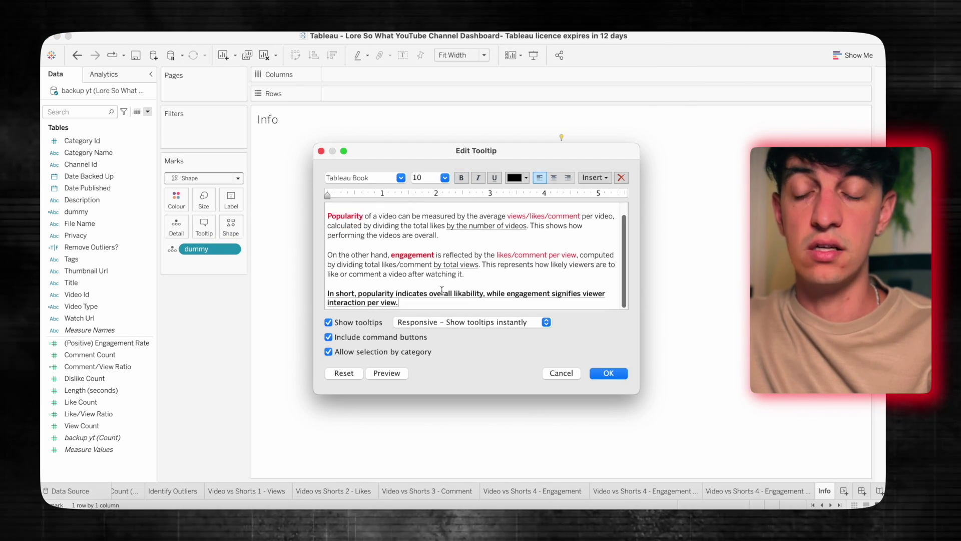
triple_click(413, 208)
left_click(553, 177)
left_click(387, 373)
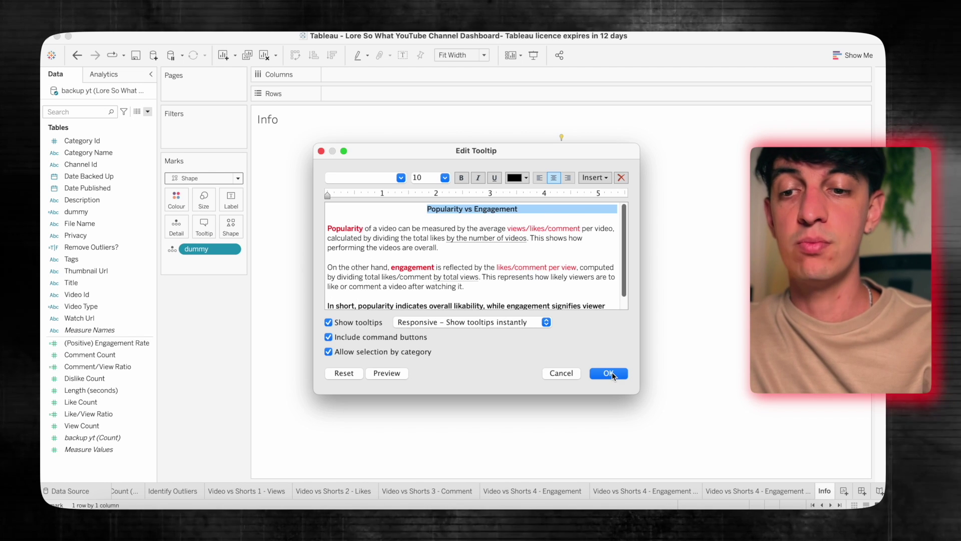
left_click(608, 373)
Step: Add another worksheet and name it "Correlation Views vs Video Length"
left_click(844, 490)
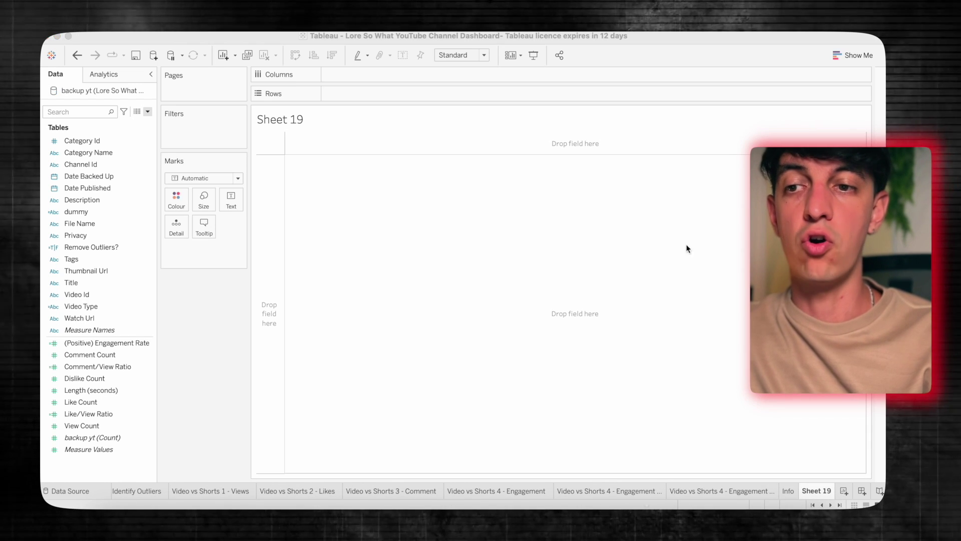
double_click(817, 491)
type("Correlation Vi")
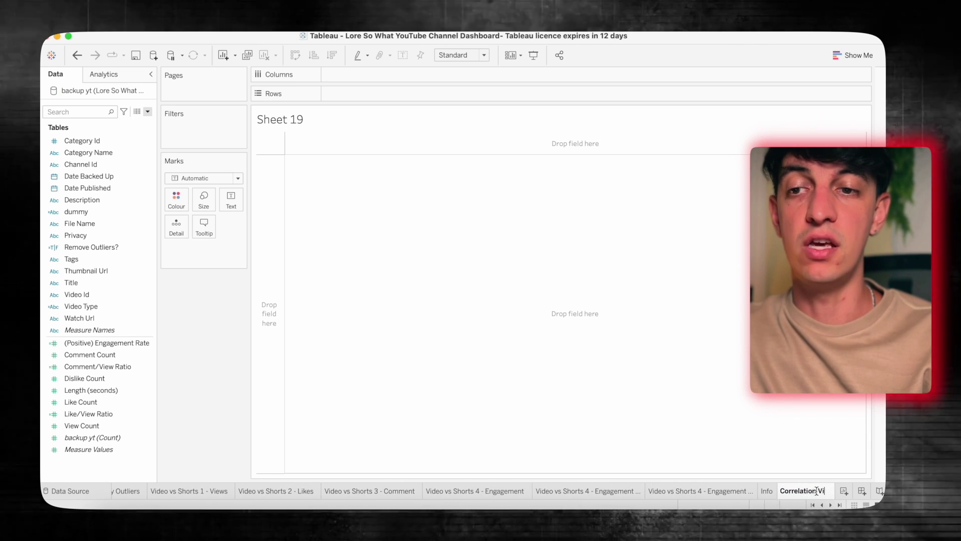
type("ews vs Video Lenght")
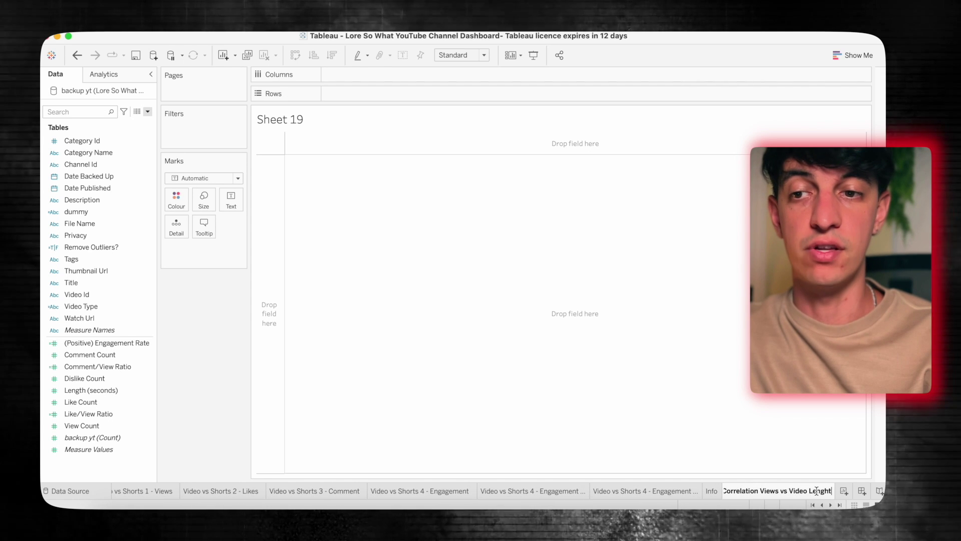
key("BackSpace")
key("BackSpace")
type("th")
Step: Create a calculated field named "Length (minutes)" from Length (seconds) with the formula [Length (seconds)]/60
left_click(126, 391)
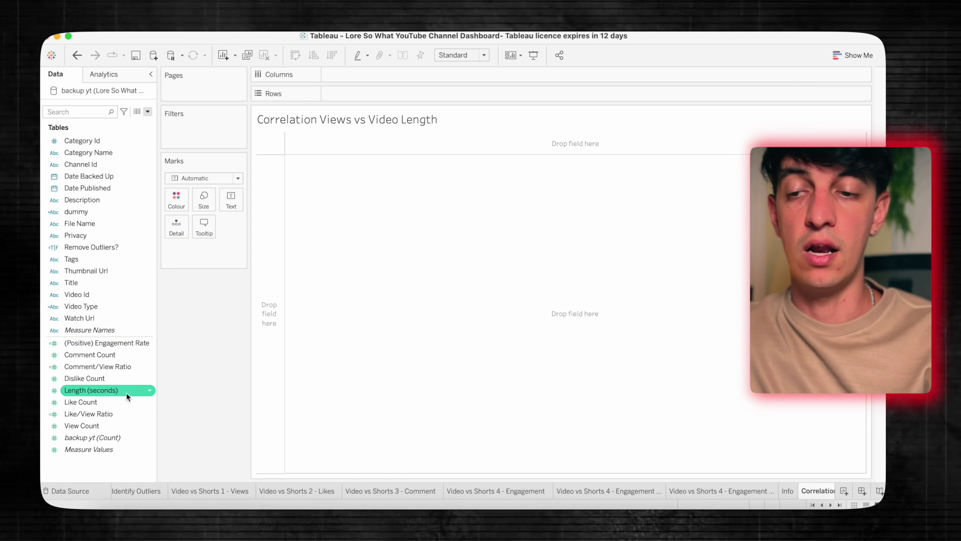
right_click(126, 393)
mouse_move(173, 260)
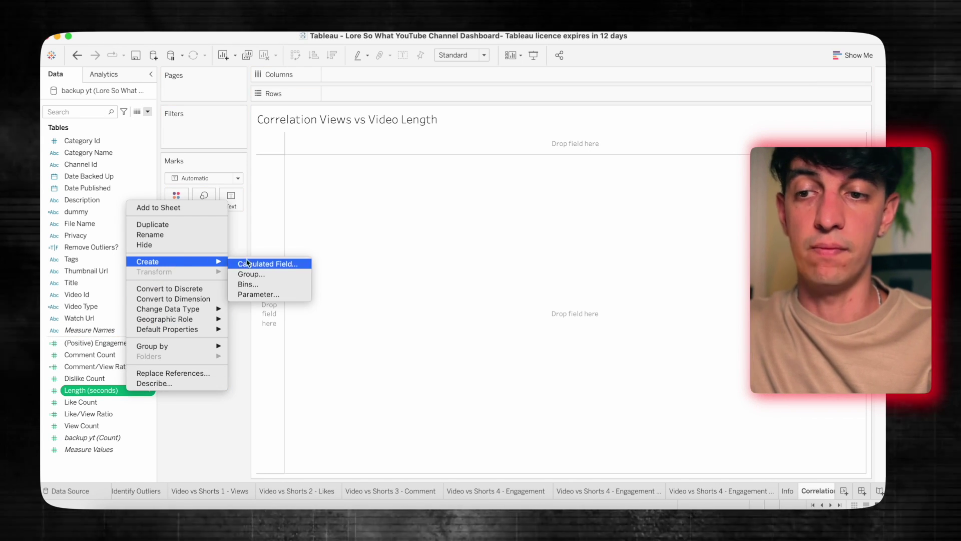
left_click(260, 262)
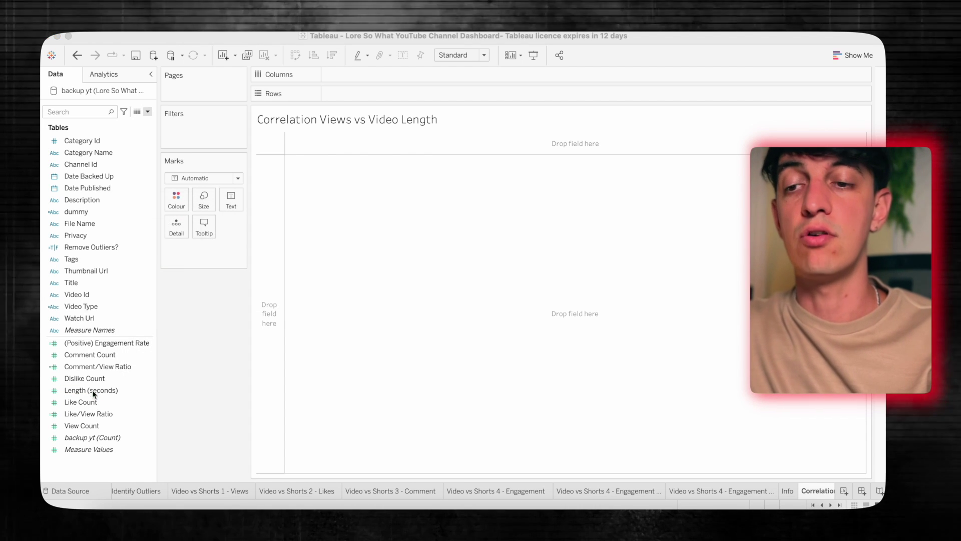
left_click(115, 390)
right_click(126, 392)
mouse_move(176, 262)
left_click(260, 262)
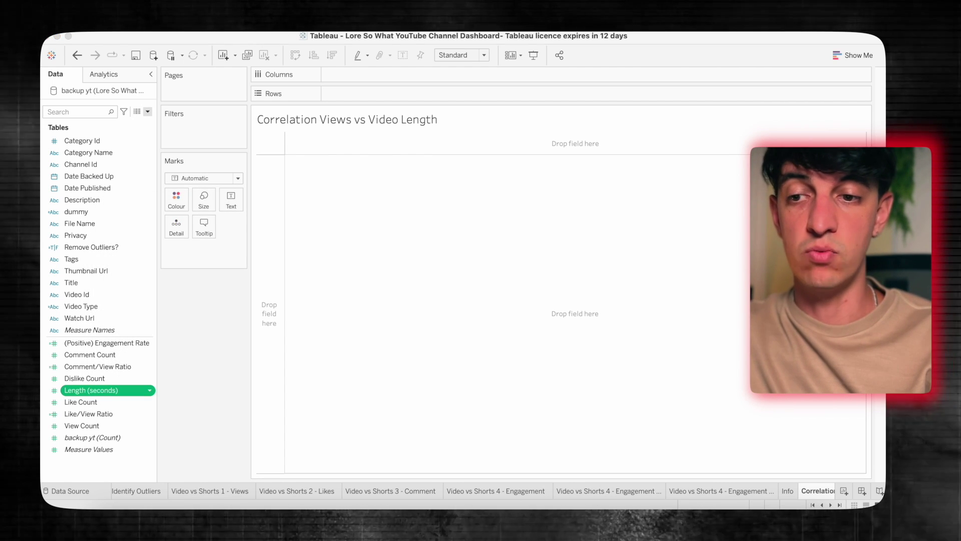
type("Length (minutes")
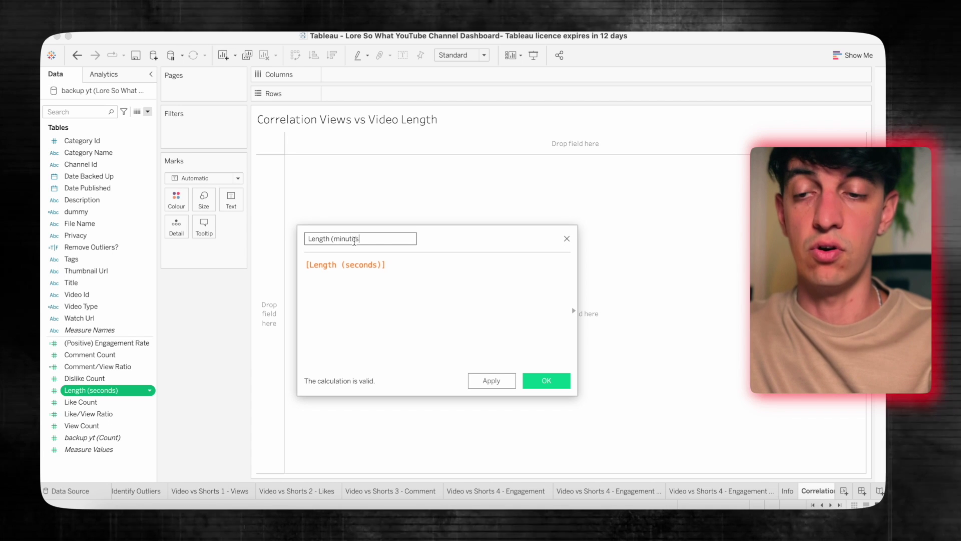
type(")")
left_click(395, 265)
type("/60")
left_click(546, 381)
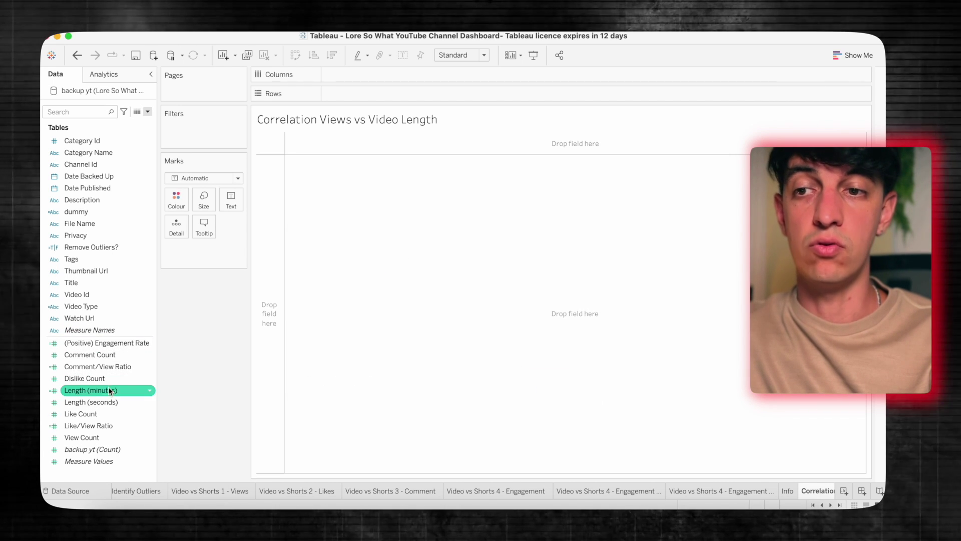
Step: Plot Length (minutes) in columns against View Count in rows, adding Title and Video Type as mark details
left_click_drag(110, 391, 395, 74)
left_click_drag(91, 437, 418, 95)
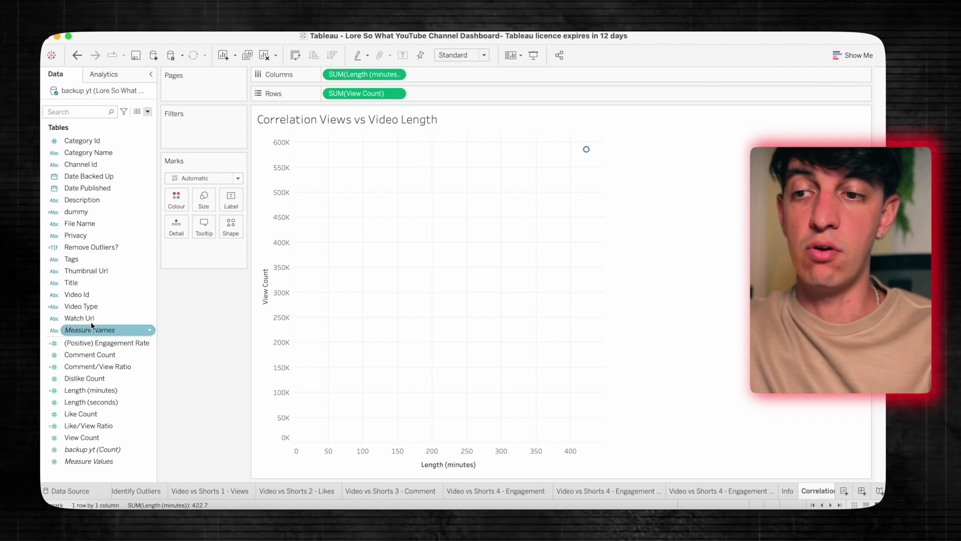
left_click_drag(80, 283, 179, 240)
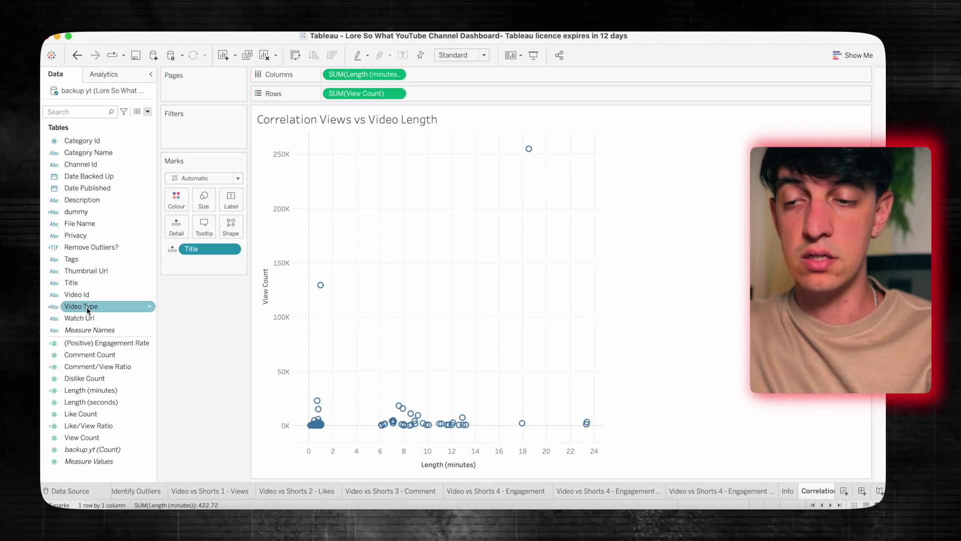
left_click_drag(86, 306, 176, 259)
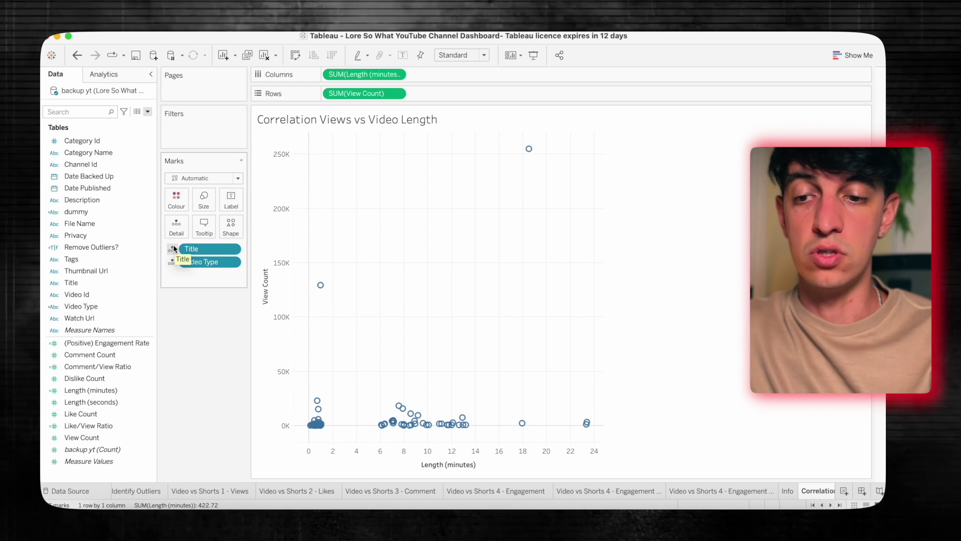
Step: Set the Length (minutes) axis to a positive logarithmic scale, keeping zero included
right_click(442, 451)
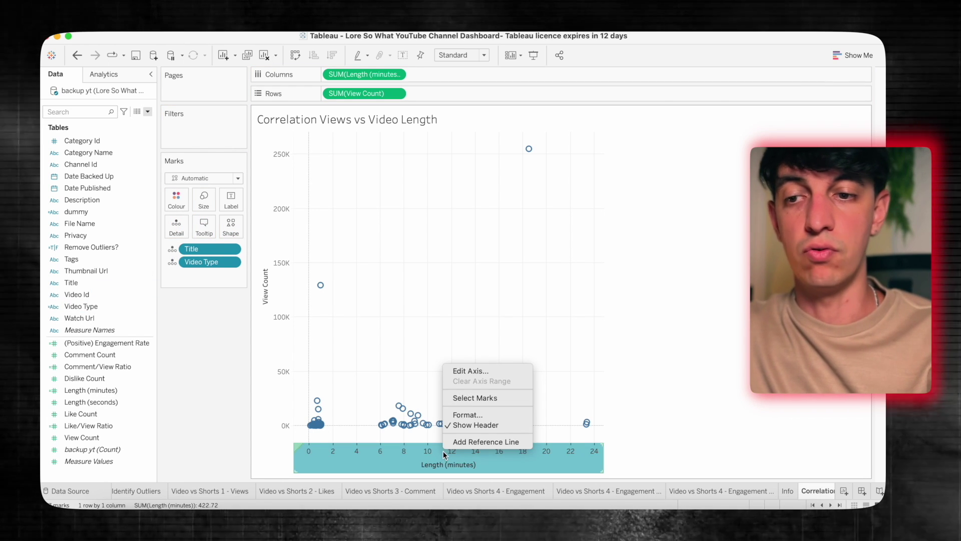
left_click(472, 376)
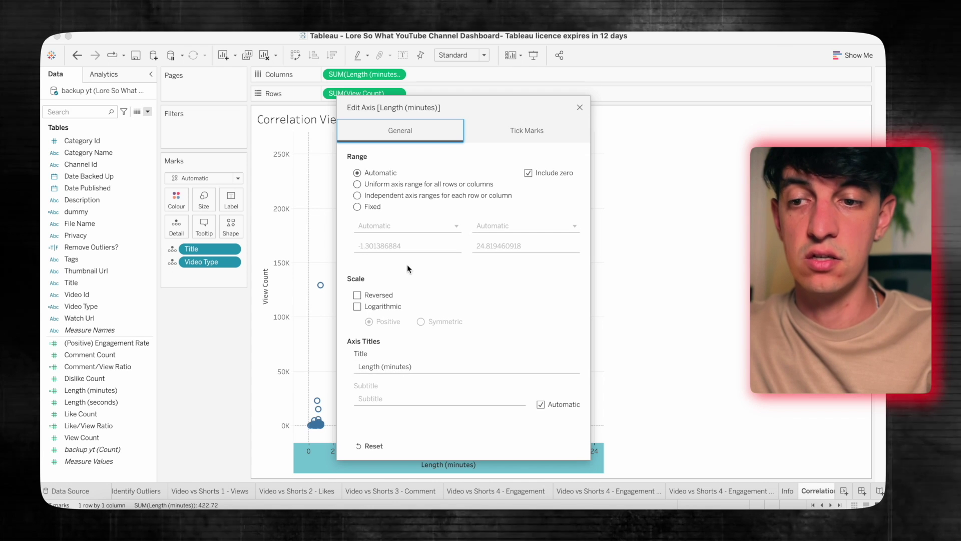
left_click(358, 306)
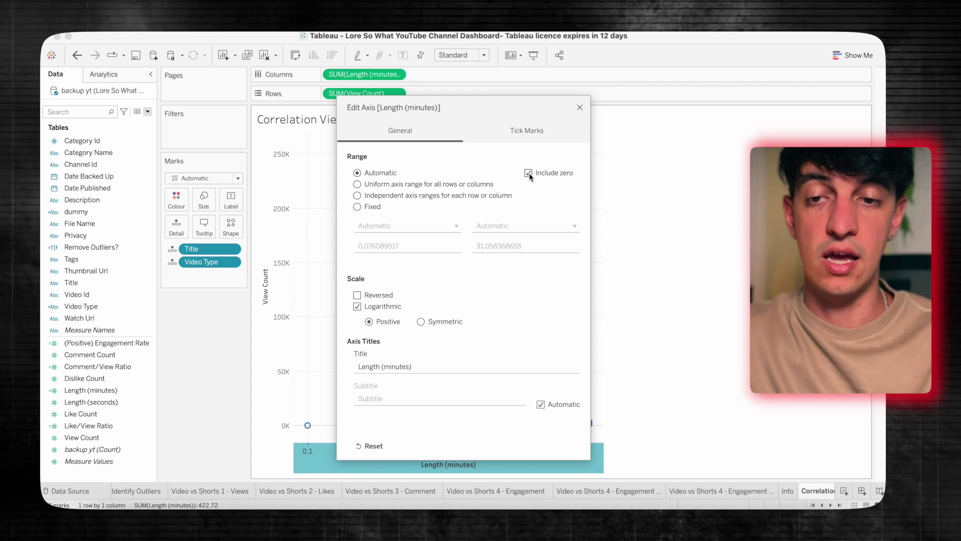
left_click(530, 174)
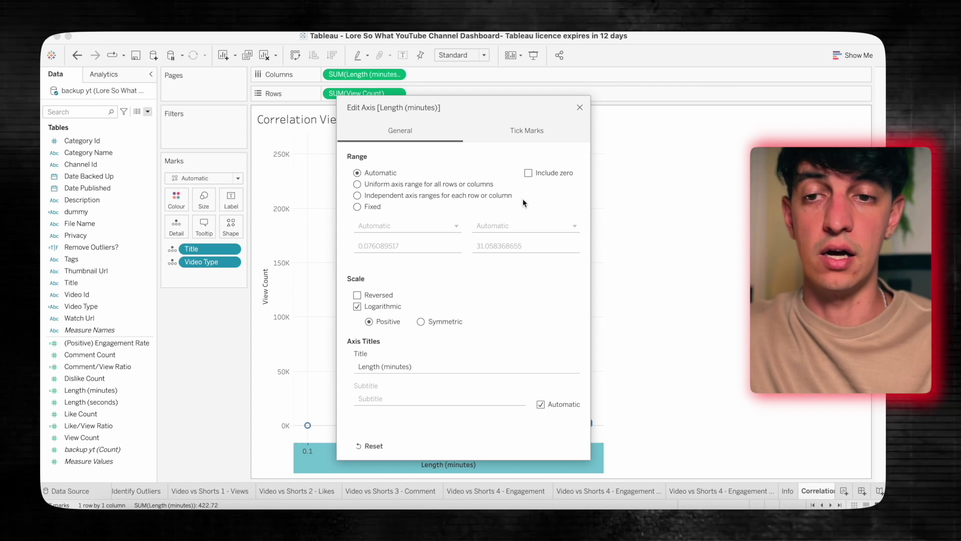
left_click(528, 174)
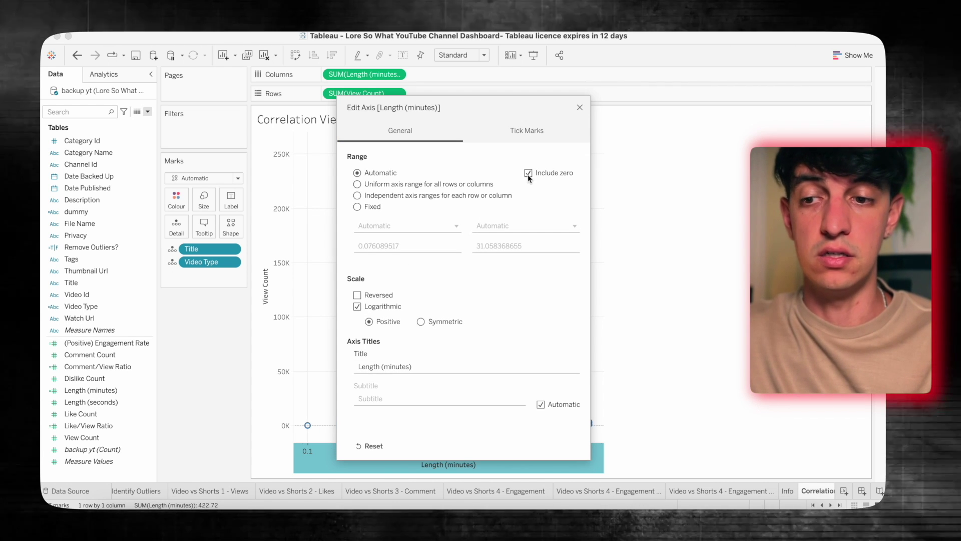
Step: Set the View Count axis to a positive logarithmic scale and exclude zero from its range
right_click(272, 292)
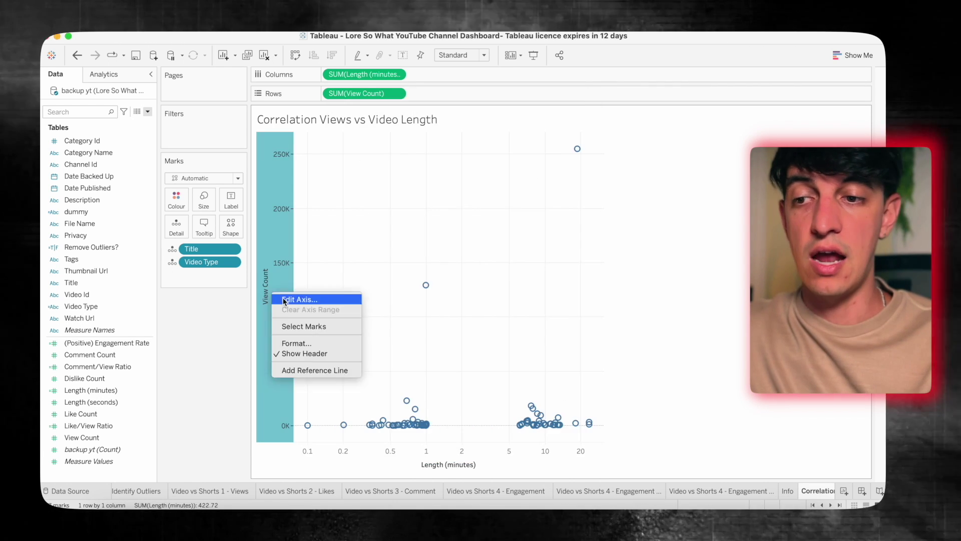
left_click(295, 300)
left_click(357, 305)
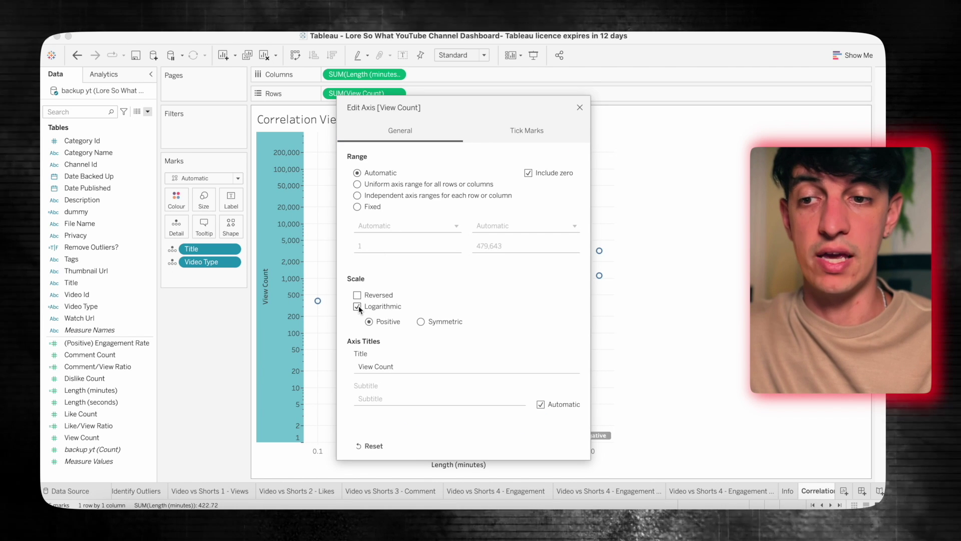
left_click(528, 173)
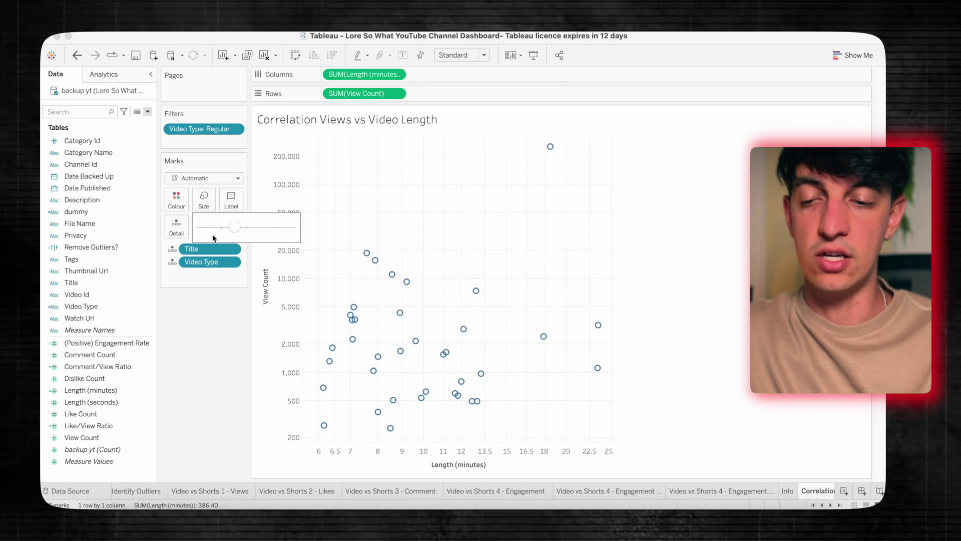
Step: Shrink the scatter plot's marks to small dots and colour them red
left_click_drag(223, 228, 215, 228)
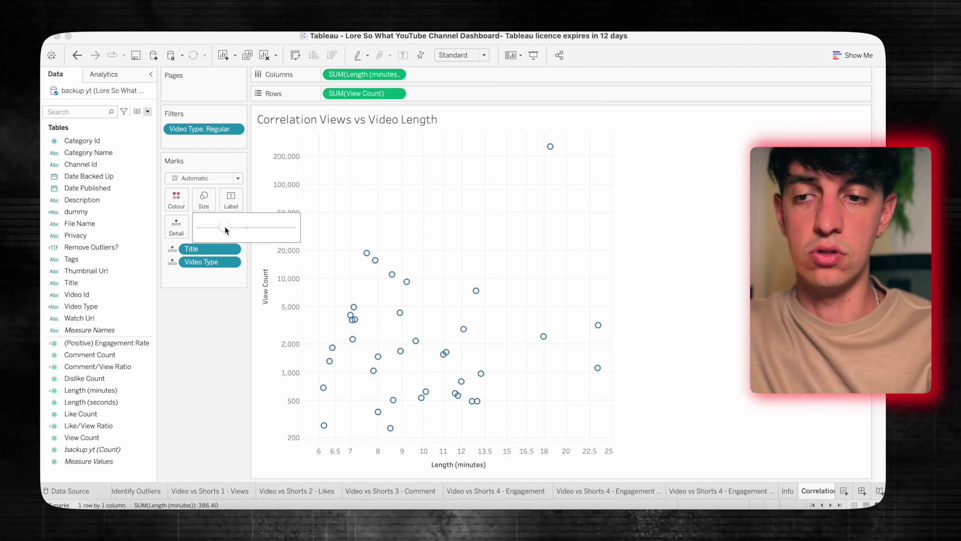
left_click(177, 199)
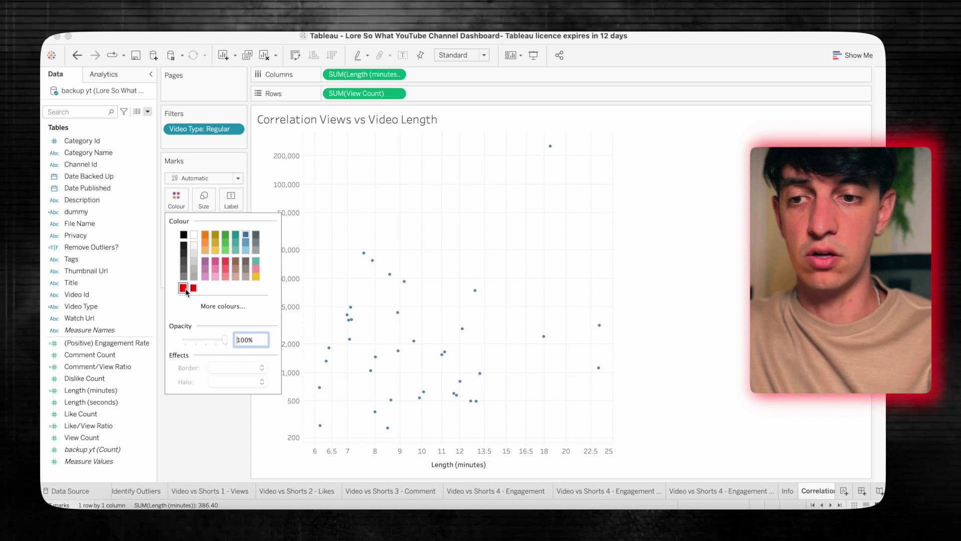
left_click(183, 287)
Step: Add a logarithmic trend line to the views versus video length scatter plot
left_click(101, 75)
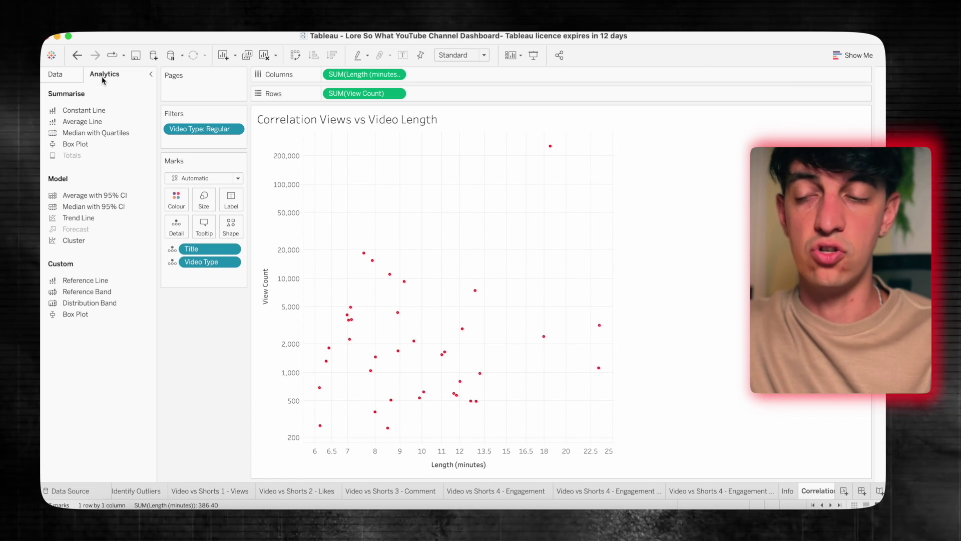
left_click_drag(97, 218, 398, 160)
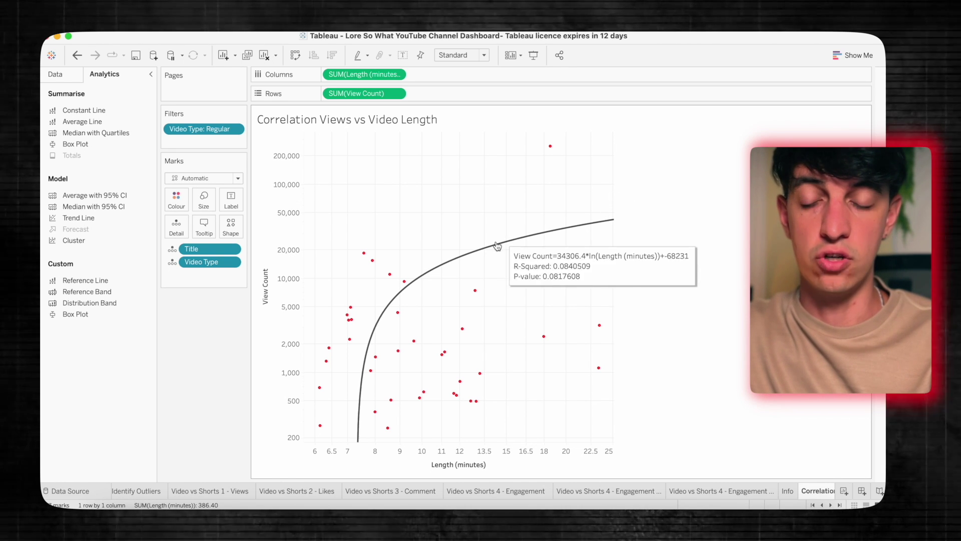
Step: Create a new worksheet and name it "Videos with NO Tags"
left_click(844, 491)
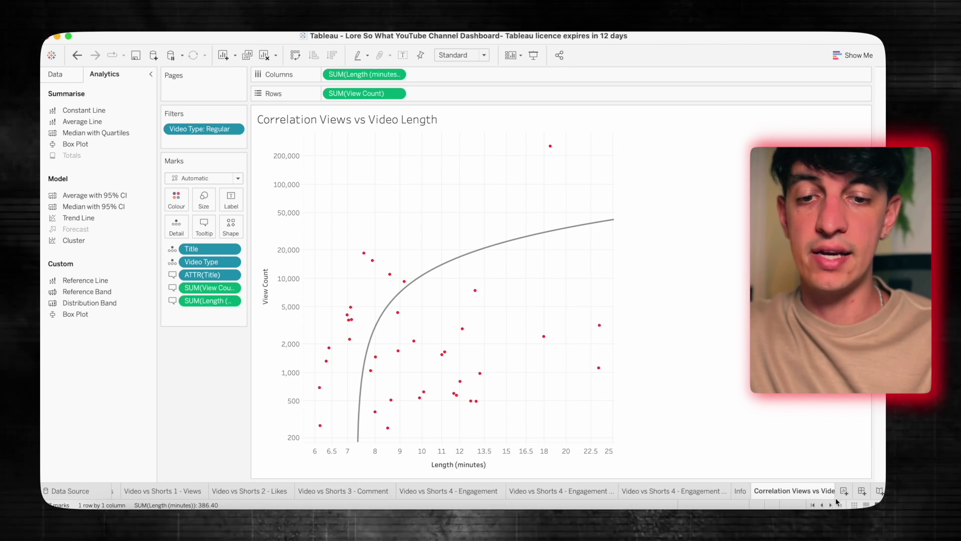
double_click(813, 492)
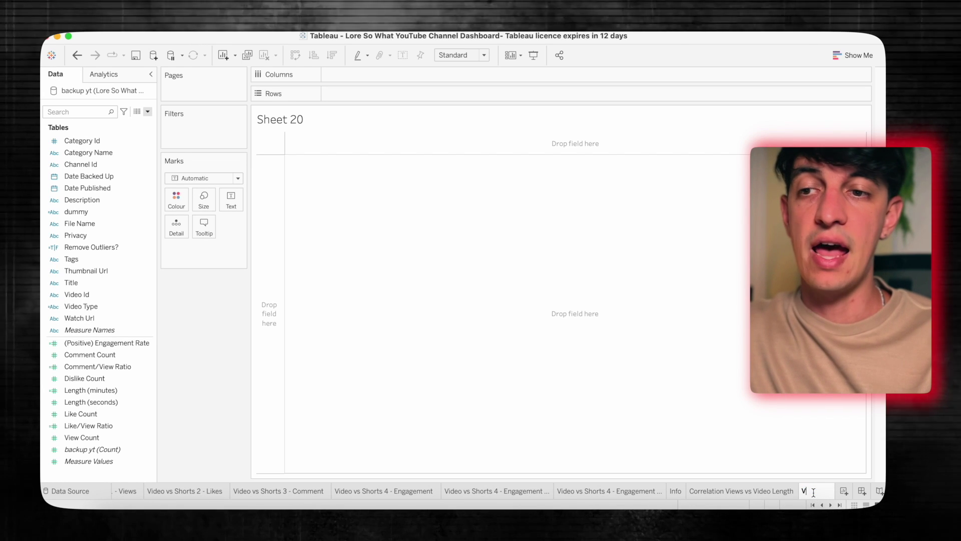
type("Videos with N")
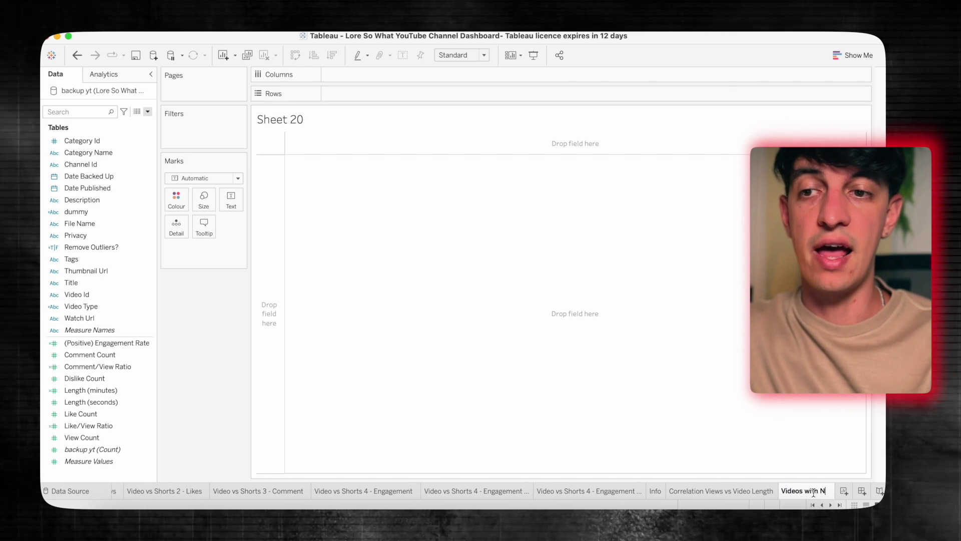
type("O Tags")
key("Return")
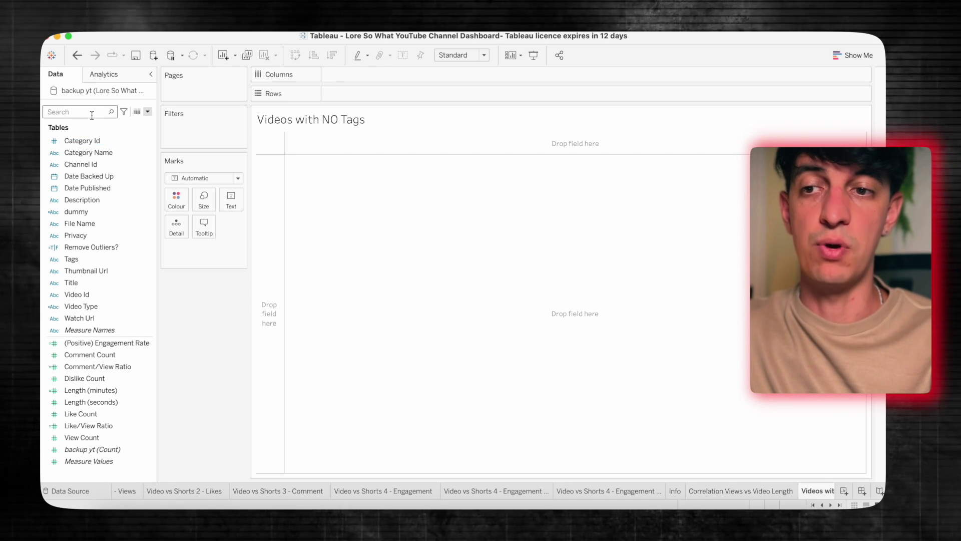
Step: Show Title as the text mark and place Privacy in rows
left_click(92, 112)
type("ti")
left_click(92, 152)
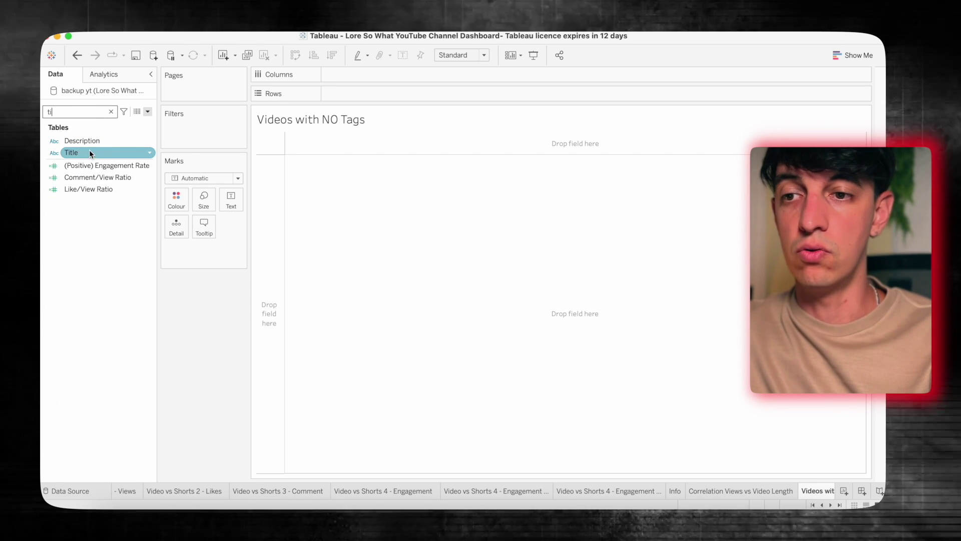
left_click_drag(90, 152, 230, 200)
left_click(111, 112)
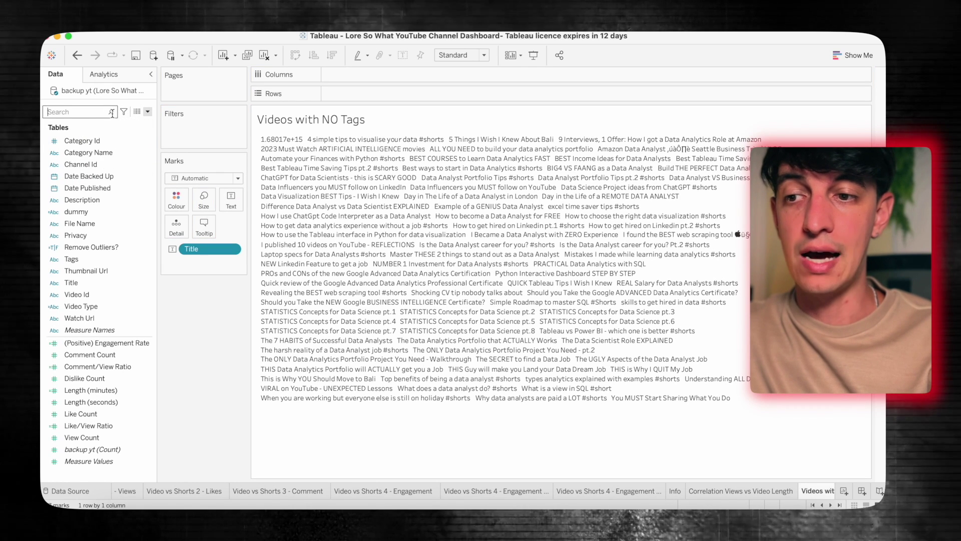
type("priv")
left_click_drag(75, 141, 342, 95)
Step: Filter Tags to Null only and widen the text column so the full video titles fit
double_click(90, 112)
type("t")
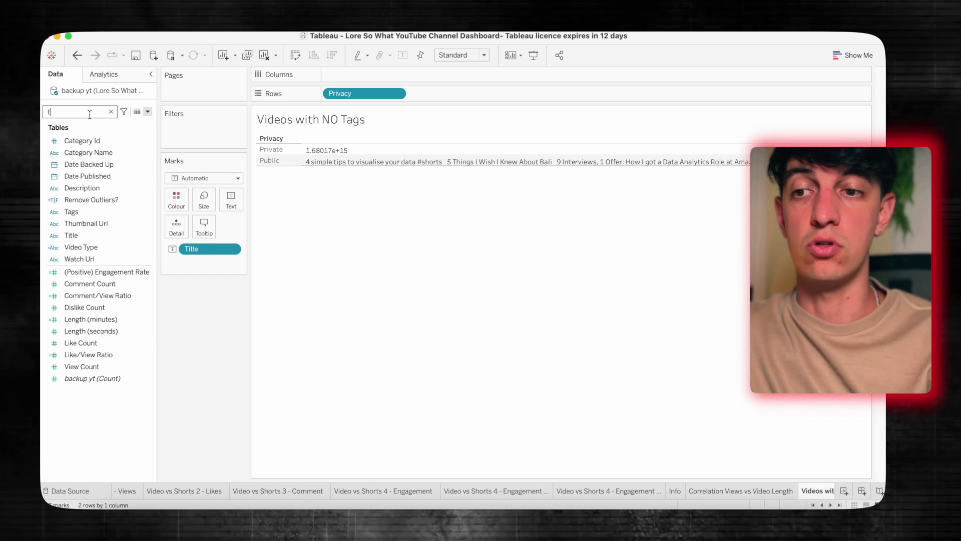
type("a")
left_click_drag(71, 140, 188, 131)
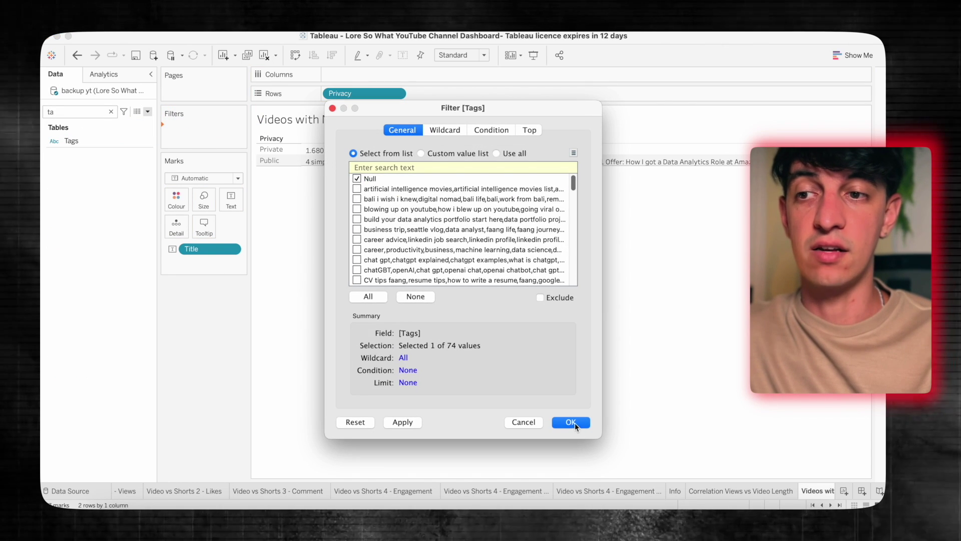
left_click(572, 423)
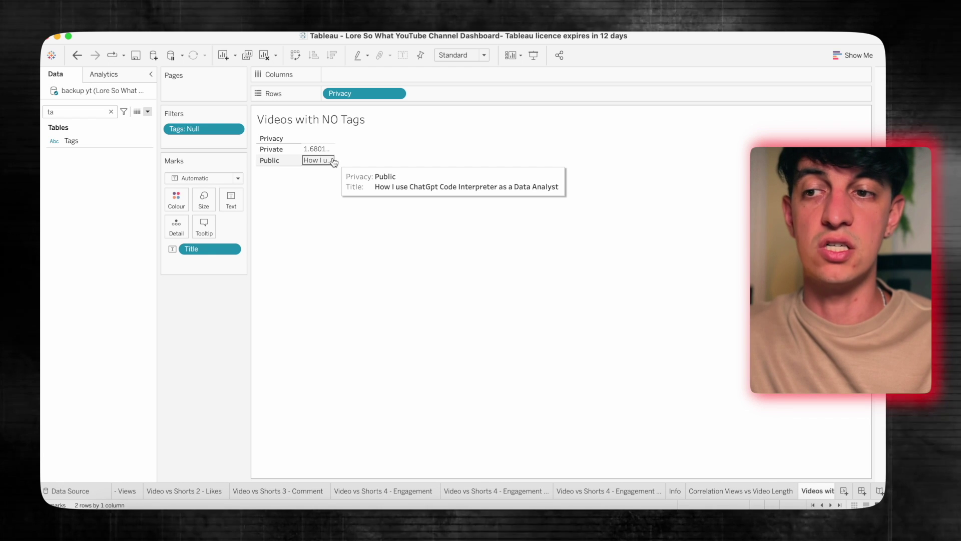
left_click_drag(335, 158, 349, 158)
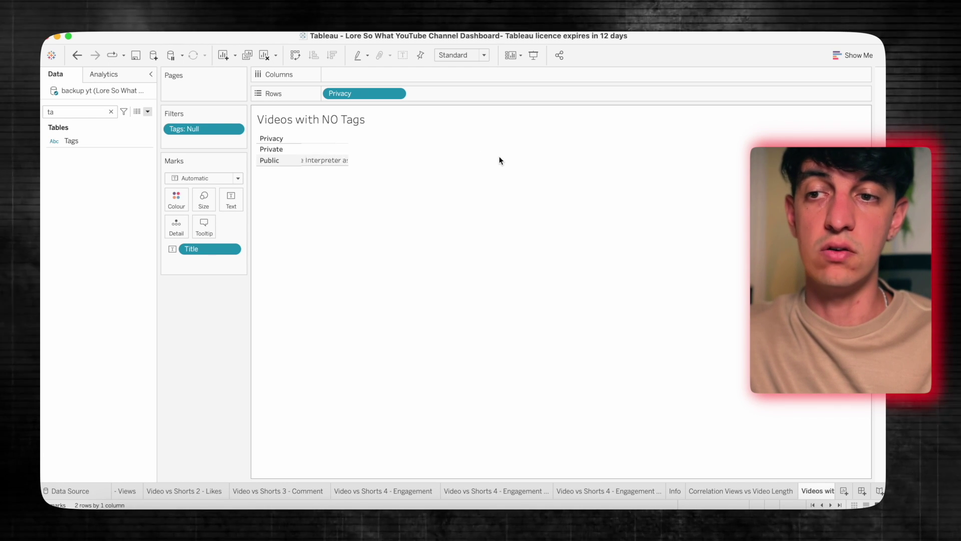
left_click_drag(499, 160, 499, 159)
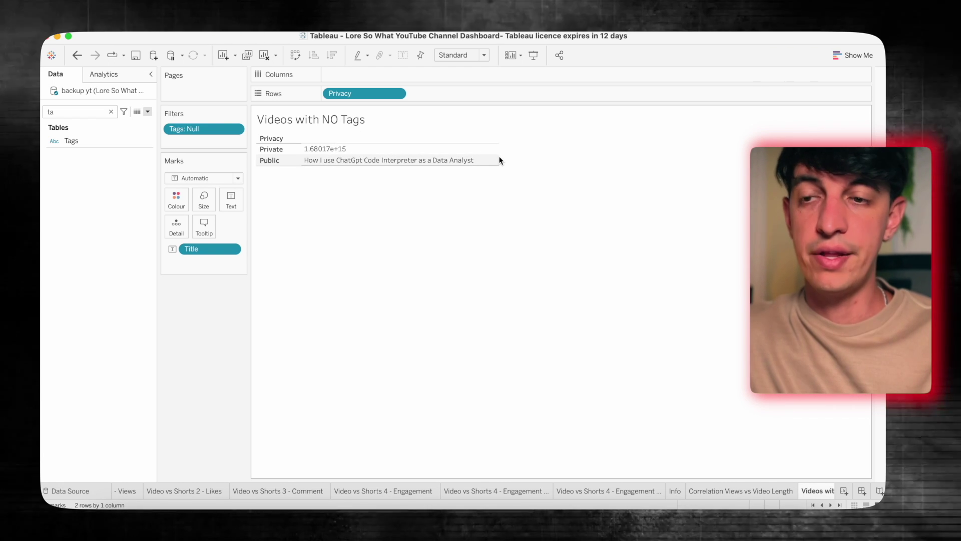
Step: Create a new worksheet and name it "Videos with Dislikes > Likes"
type("Videos with")
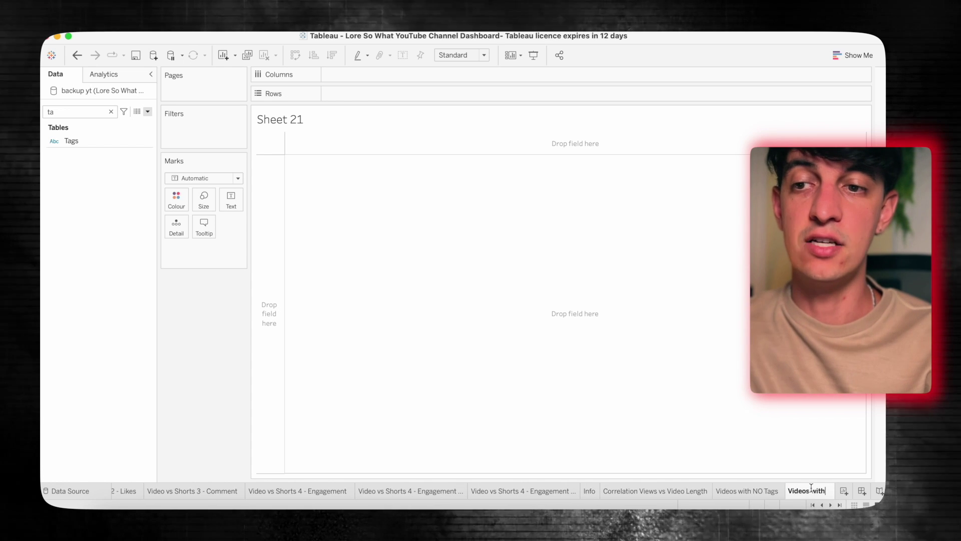
type(" Dislikes")
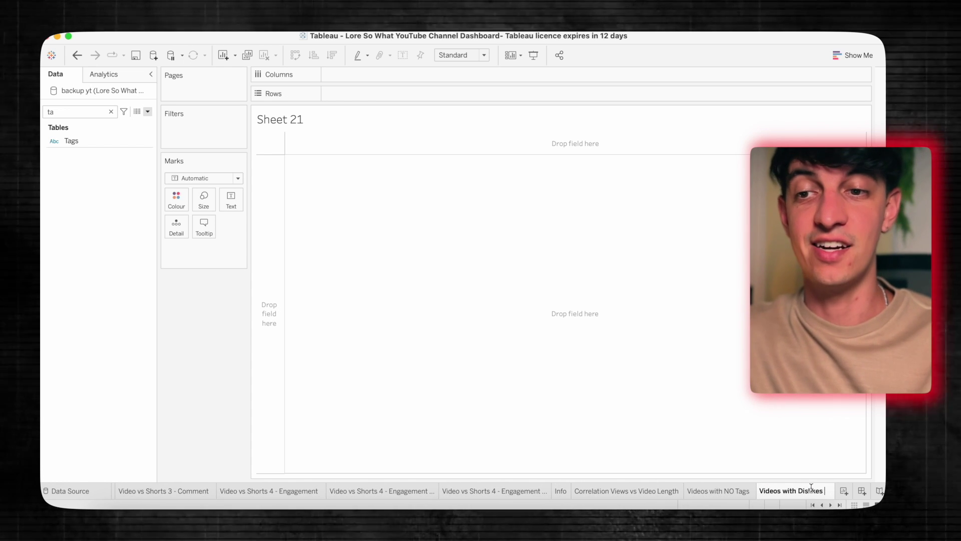
type(" > Likes")
key("Return")
Step: Create a calculated field named "Dislikes > Likes" with the formula [Dislike Count] > [Like Count]
left_click(111, 112)
left_click(98, 379)
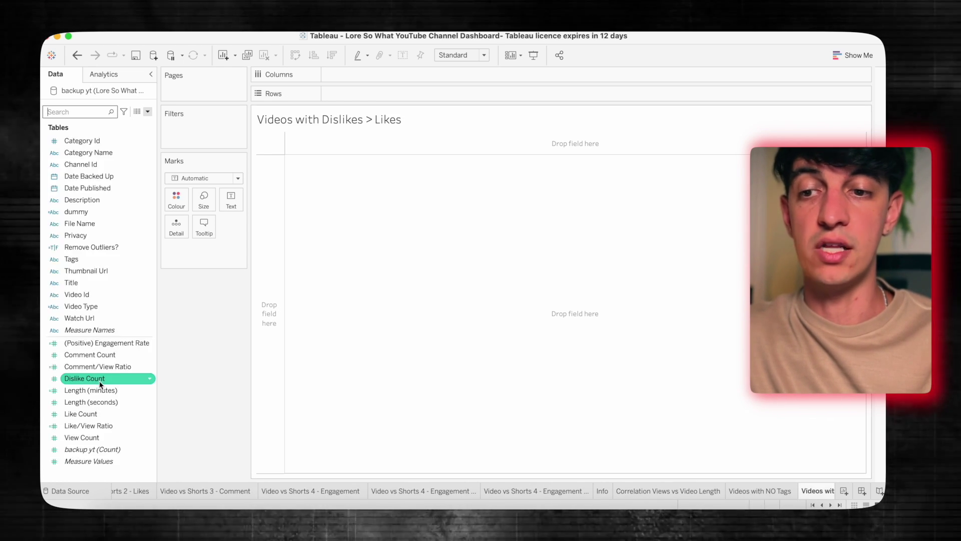
right_click(98, 380)
left_click(211, 250)
left_click(389, 262)
type("> ")
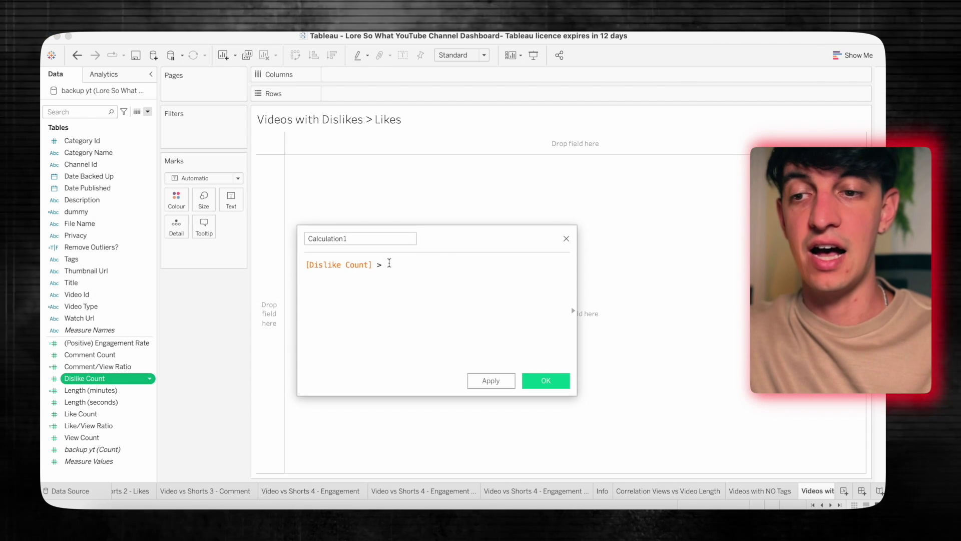
type("[Like Count]")
left_click(373, 239)
type("Dislike")
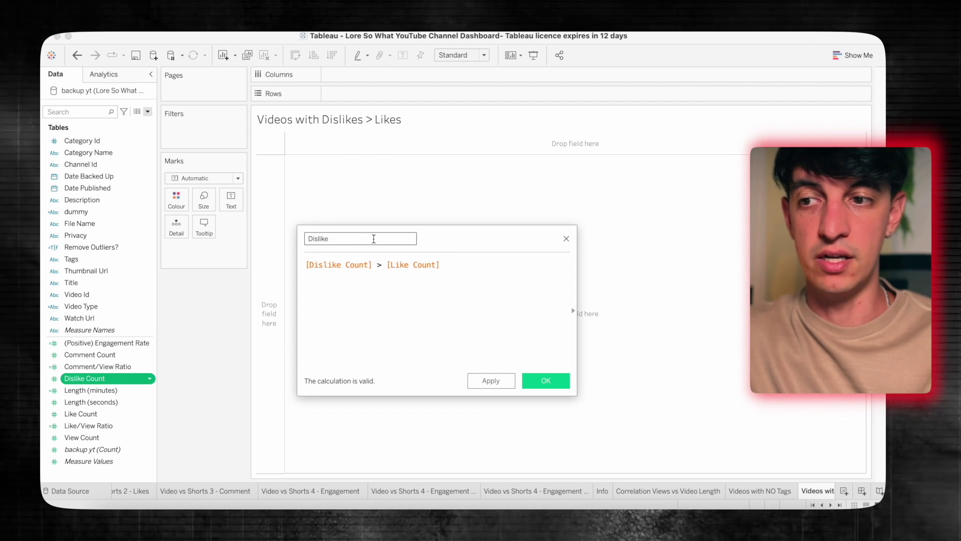
type("s > Likes")
left_click(557, 382)
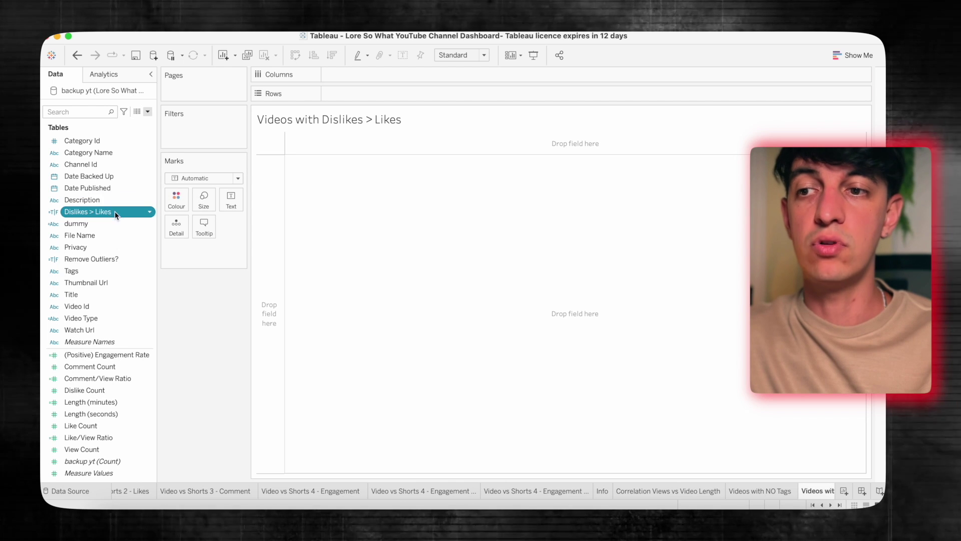
Step: Filter the sheet on Dislikes > Likes with False left unselected, listing Title as text with Privacy in rows
left_click_drag(116, 211, 215, 137)
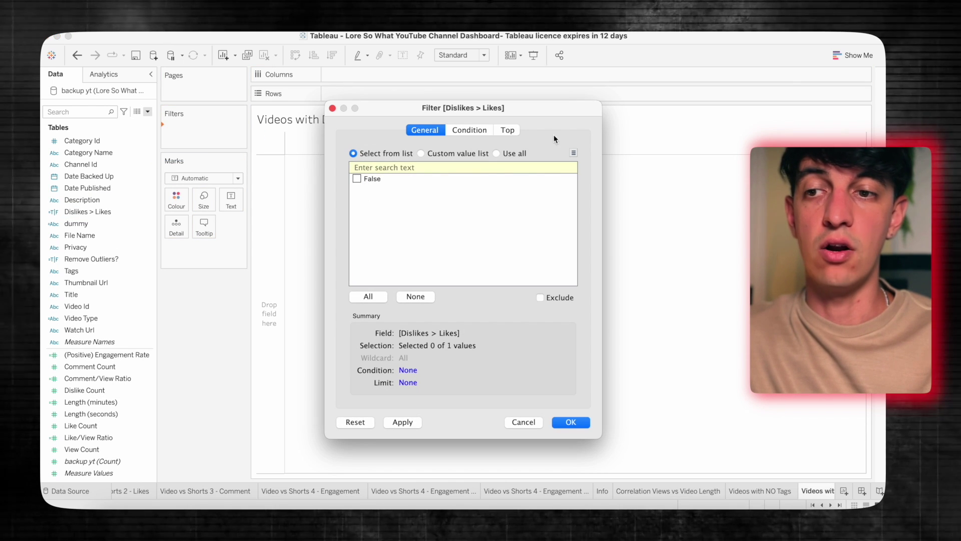
left_click(574, 422)
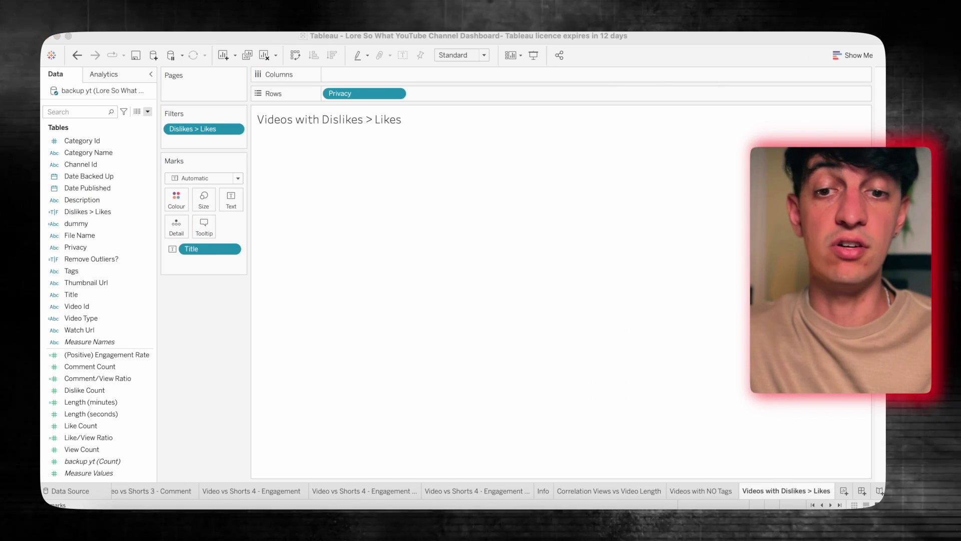
Step: Create a new worksheet and name it "Least Performing Videos"
left_click(844, 491)
double_click(821, 491)
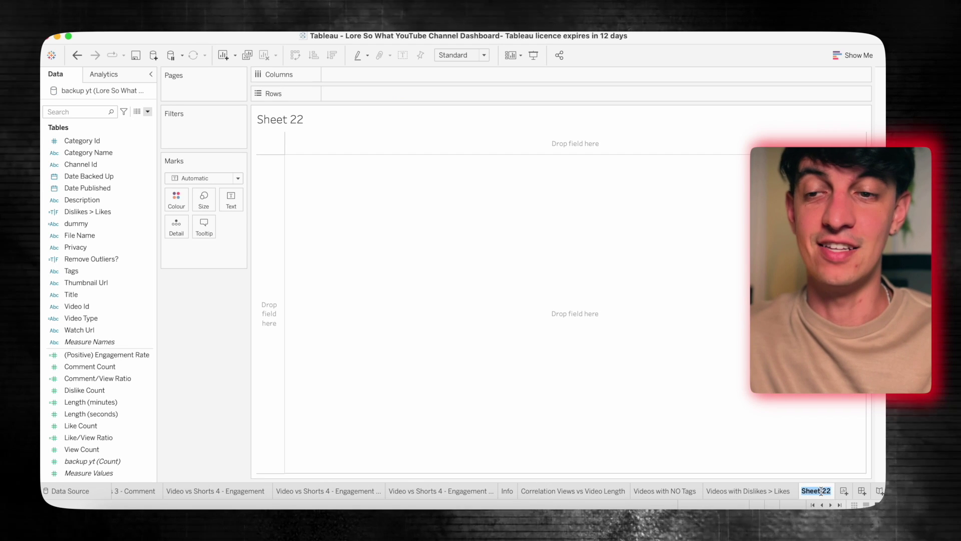
type("Least Perfo")
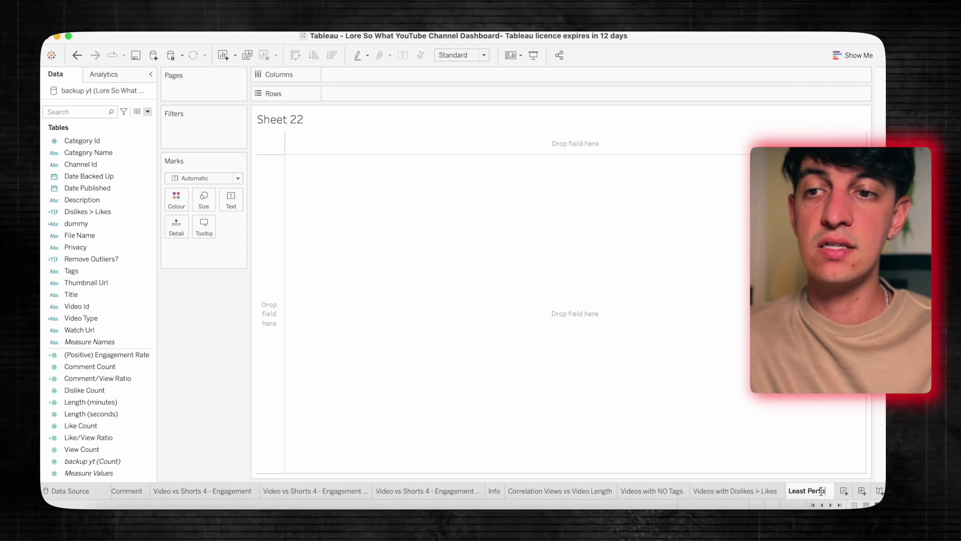
type("rming Videos")
key("Return")
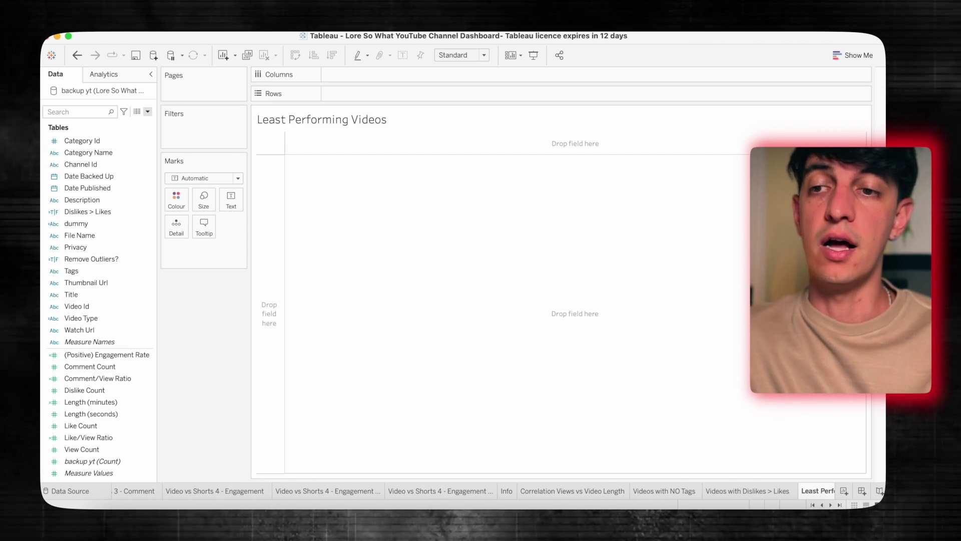
Step: Place Video Type and Title in rows and show View Count as the text mark
left_click(143, 272)
left_click_drag(98, 295, 366, 98)
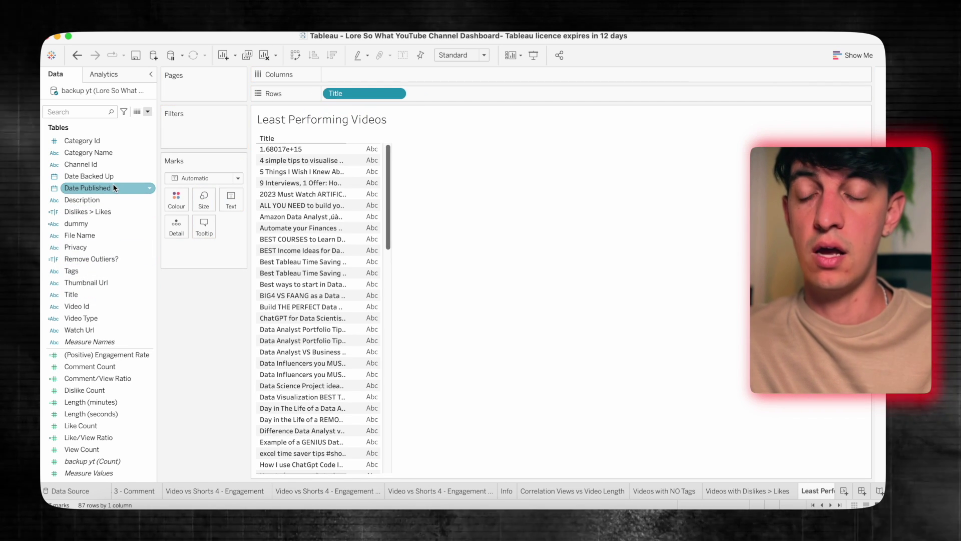
left_click_drag(81, 318, 323, 92)
left_click_drag(82, 449, 230, 201)
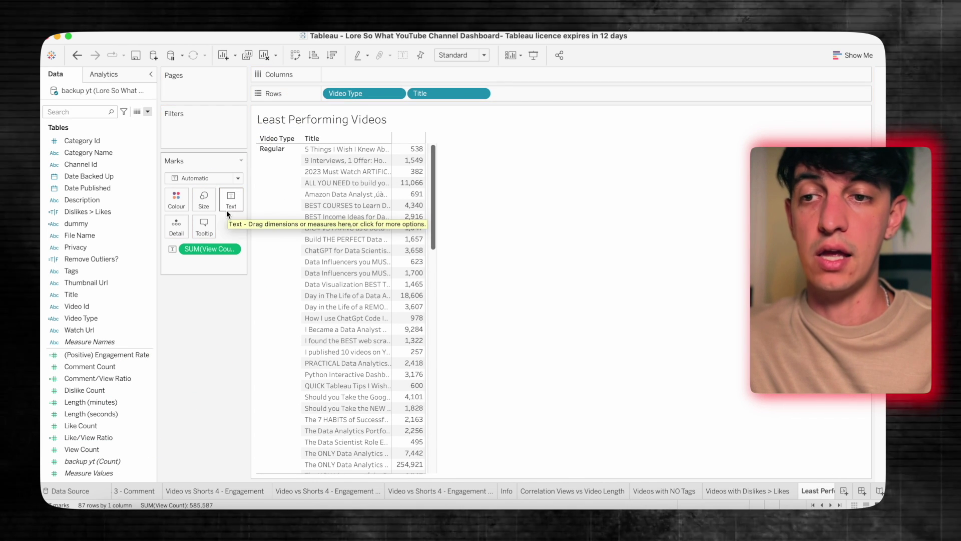
Step: Sort Title by field in ascending order and filter it to the videos with the fewest views
left_click(482, 93)
left_click(461, 163)
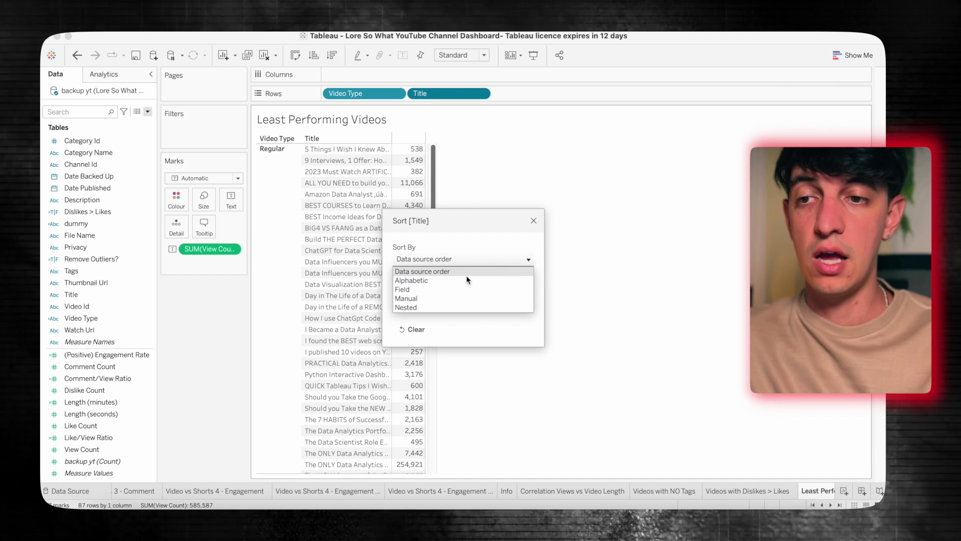
left_click(464, 290)
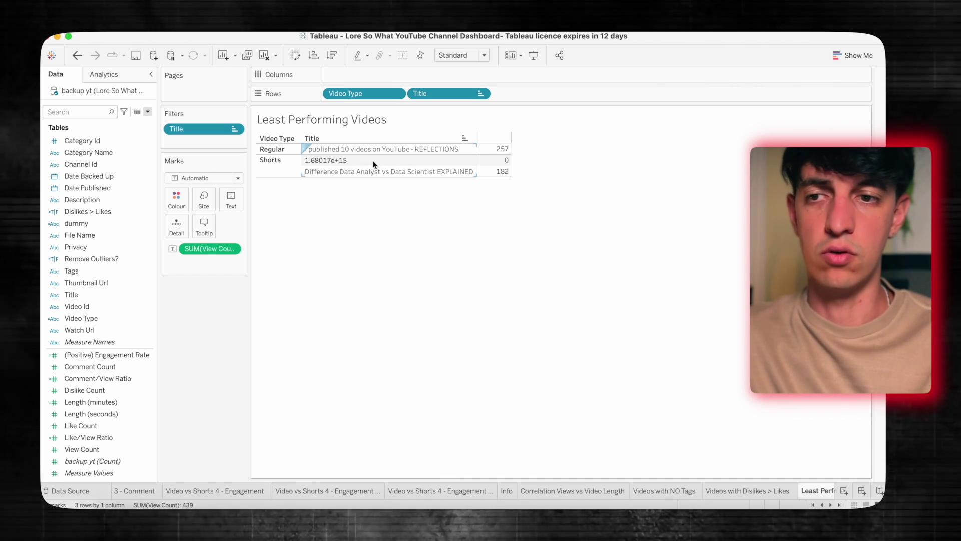
Step: Exclude the title "1.68017e+15" from the Shorts rows
right_click(374, 165)
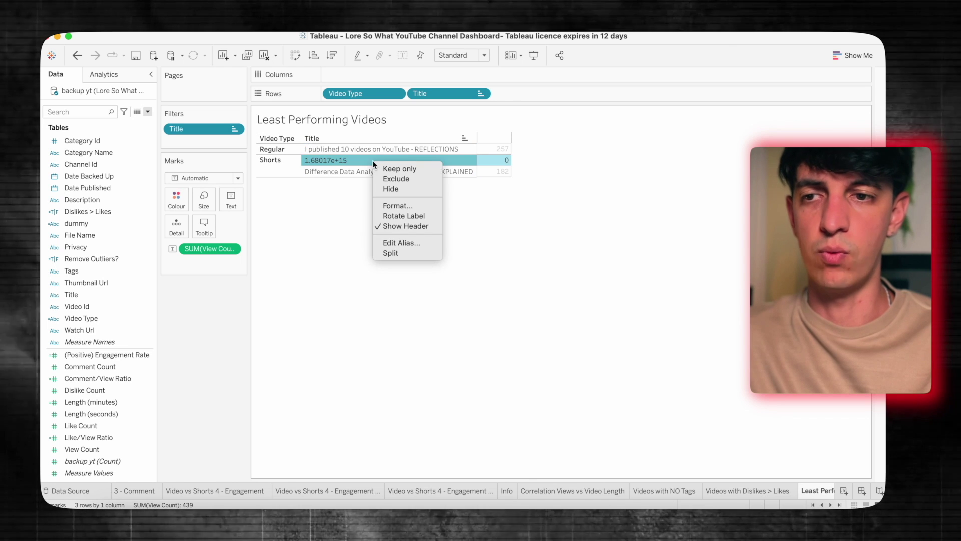
left_click(395, 180)
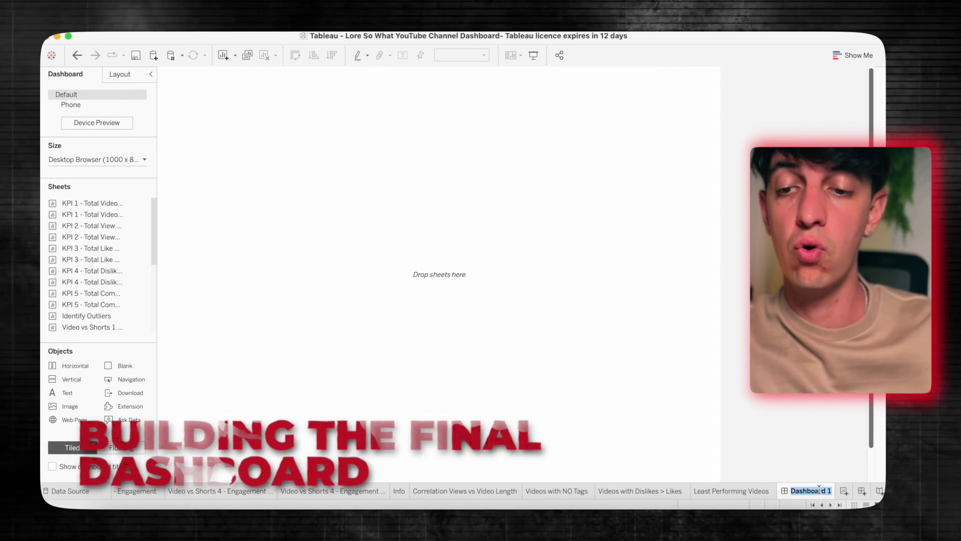
Step: Rename the dashboard "YT Channel Performance" and move it ahead of all the worksheets
type("YT C")
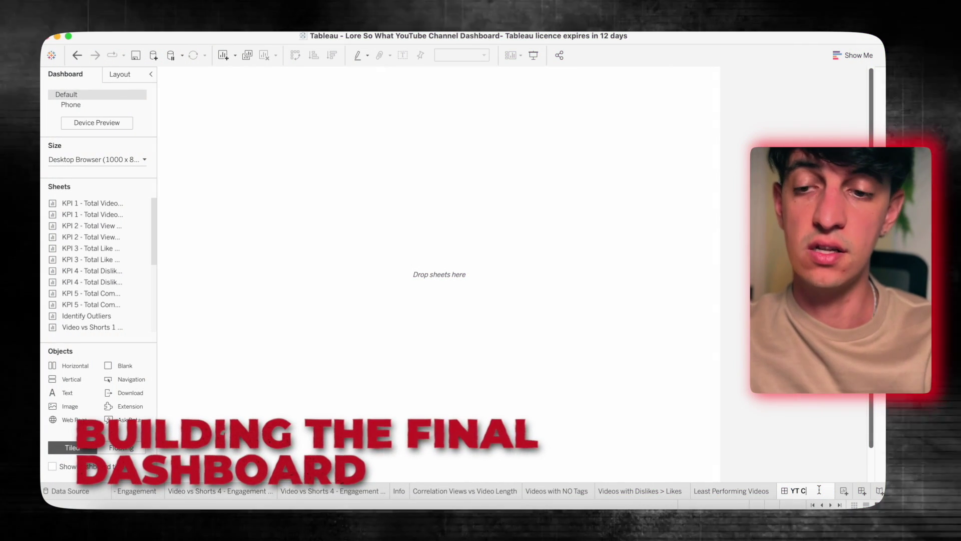
type("hannel Perform")
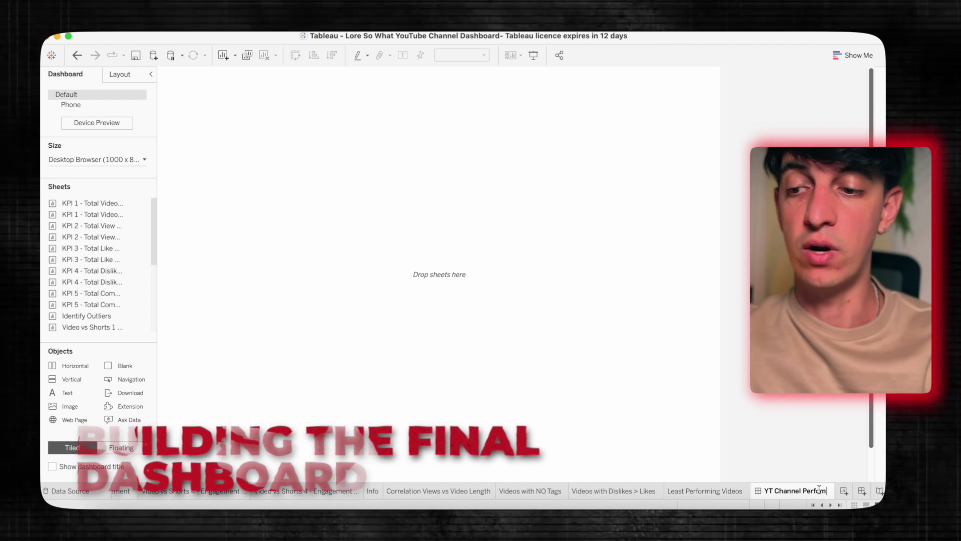
key("BackSpace")
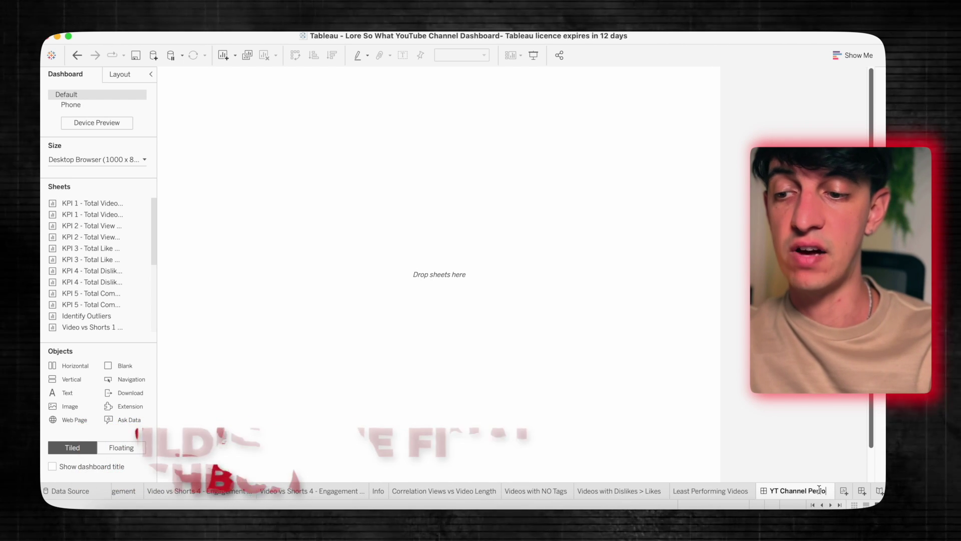
key("Return")
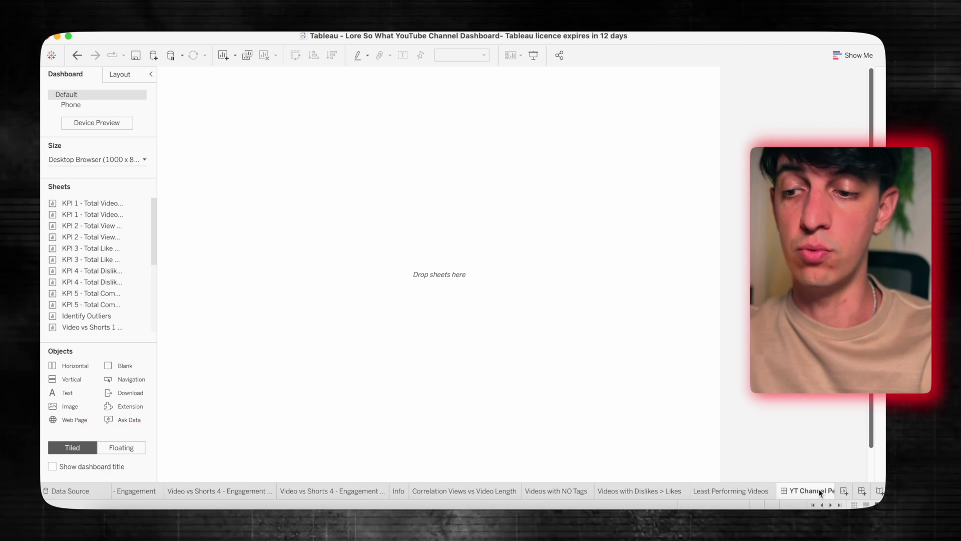
mouse_move(819, 491)
left_mouse_down()
mouse_move(377, 473)
mouse_move(156, 486)
left_mouse_up()
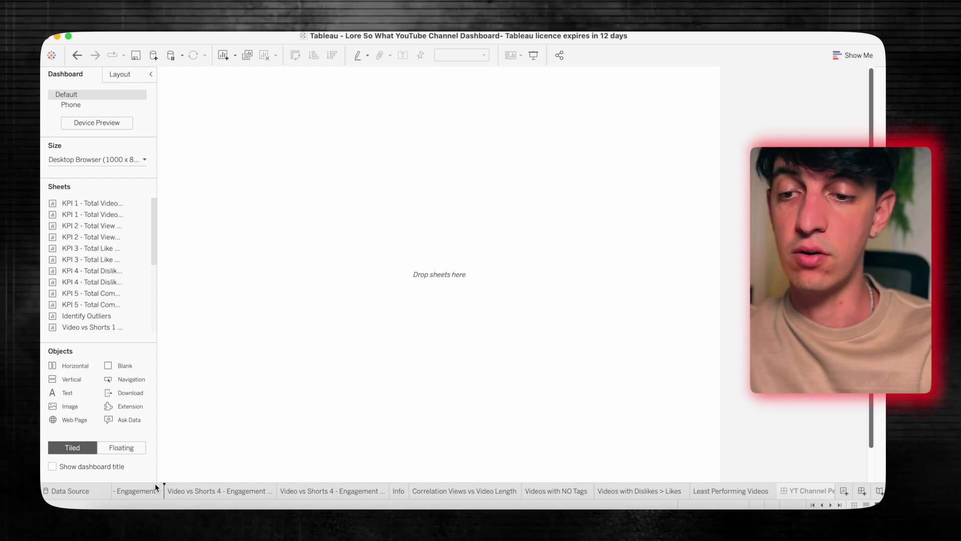
left_click(813, 505)
Step: Add a text object reading "Channel Performance Dashboard" in bold, size 26 and centred
left_click_drag(72, 394, 370, 267)
type("Channel Performance Dashboard")
key("ctrl+a")
left_click(432, 204)
left_click(422, 278)
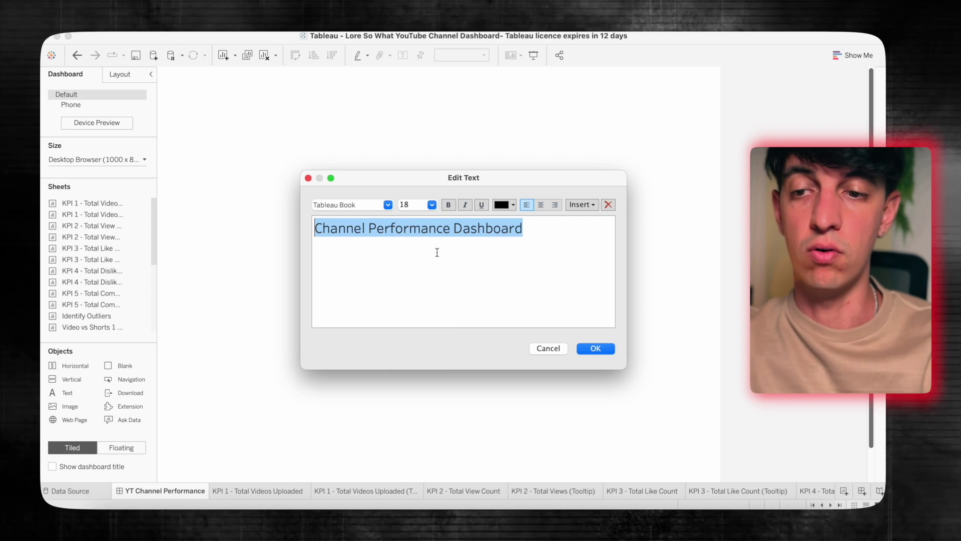
left_click(426, 323)
left_click(541, 204)
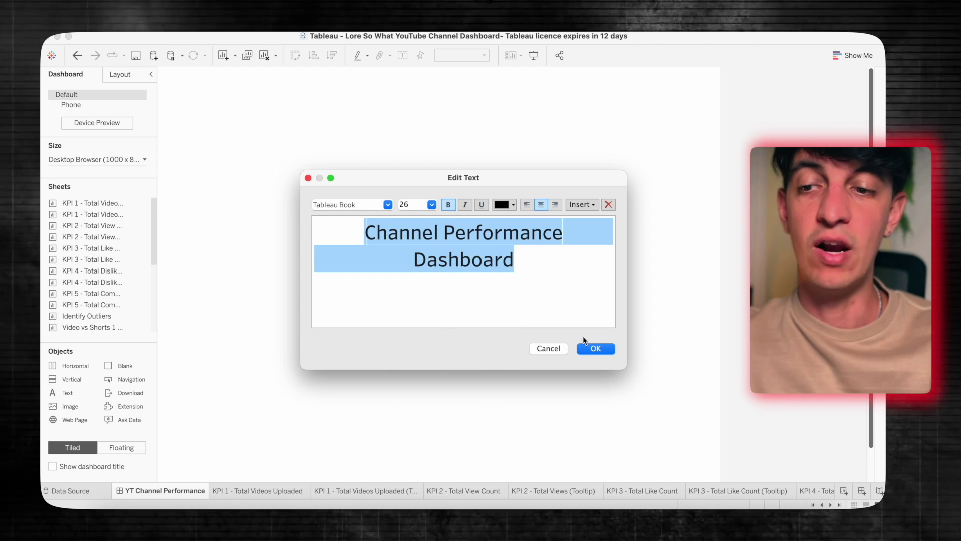
left_click(596, 348)
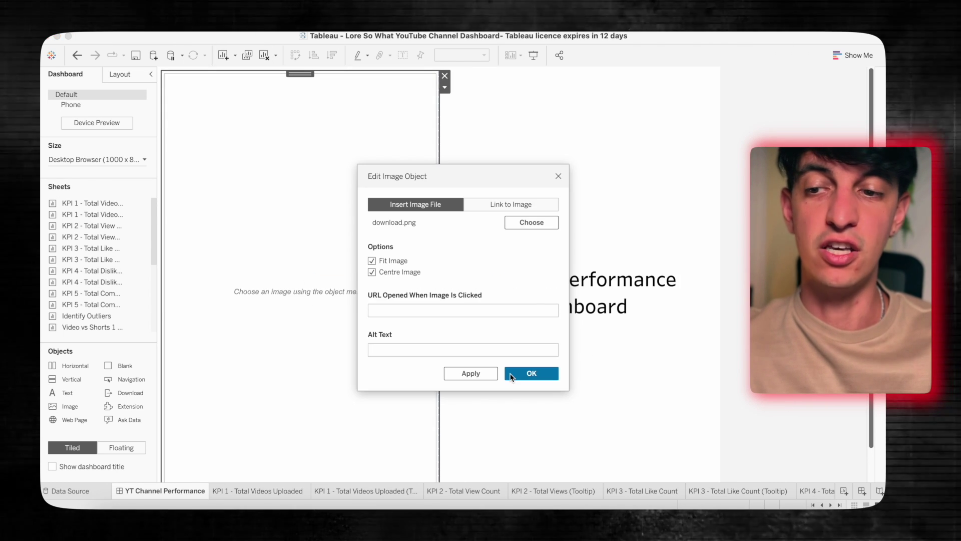
left_click(512, 374)
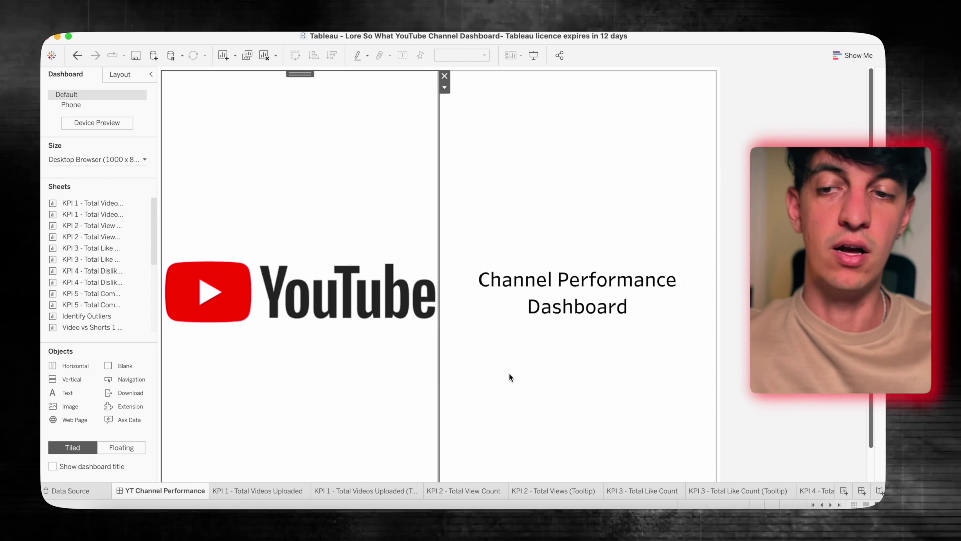
Step: Insert the image Copy of File_003.png beside the dashboard title and narrow it to give the title more width
left_click_drag(70, 406, 644, 323)
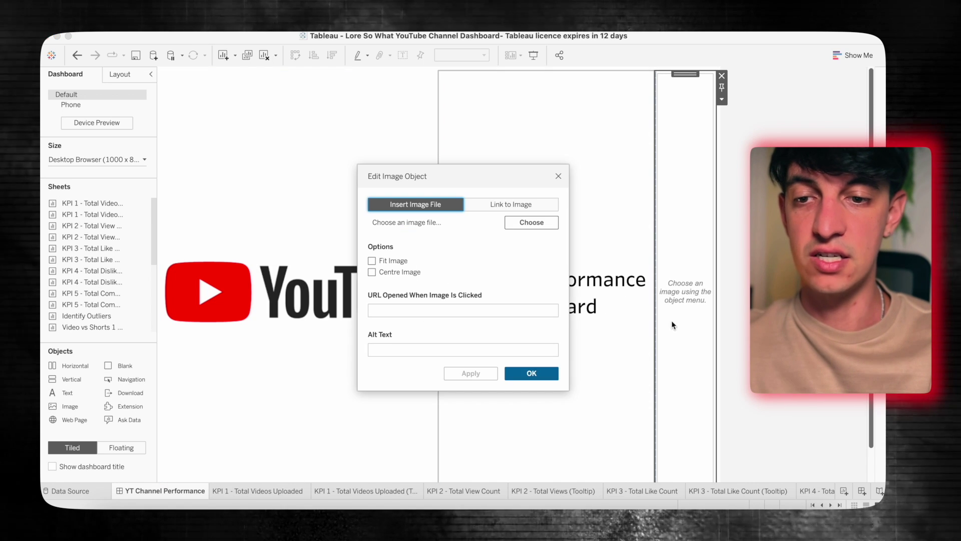
left_click(530, 221)
double_click(532, 345)
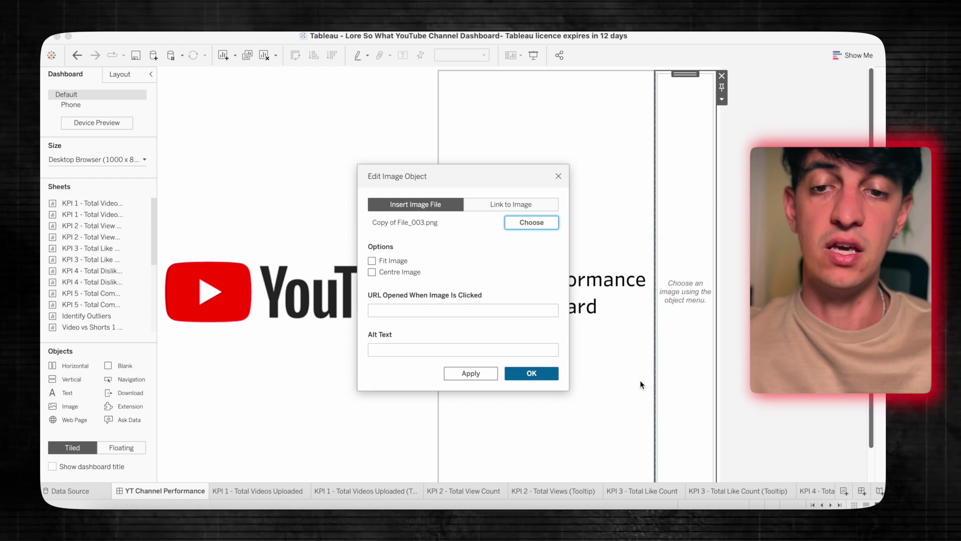
left_click(529, 374)
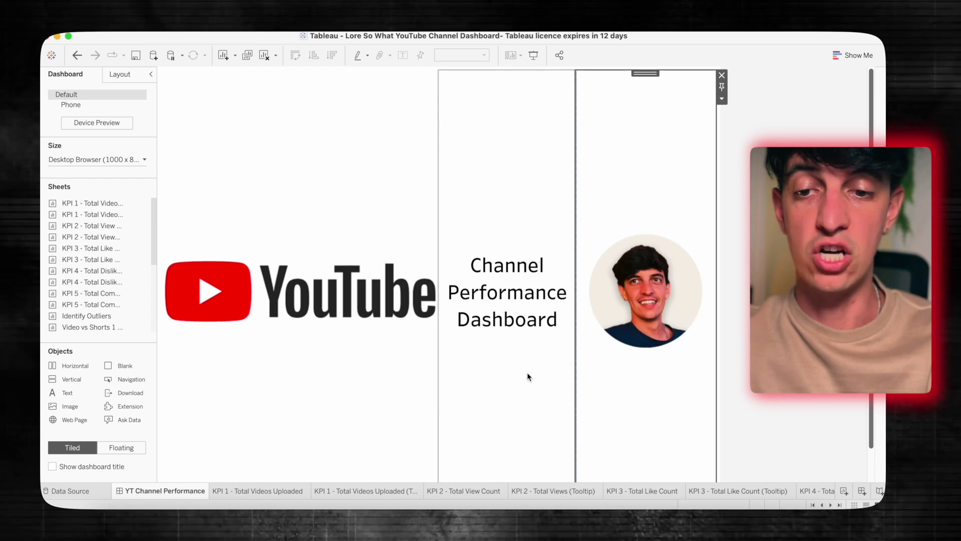
left_click_drag(575, 343, 658, 346)
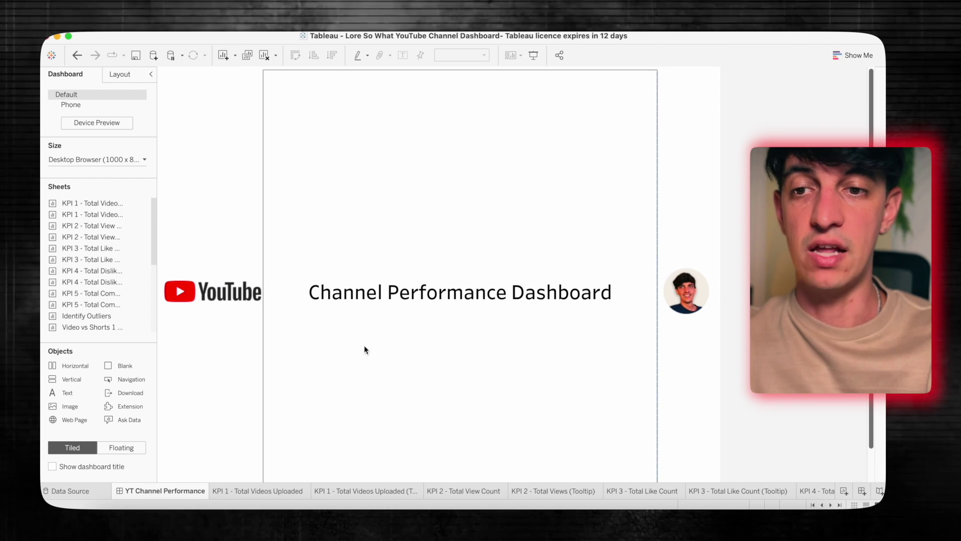
left_click(244, 189)
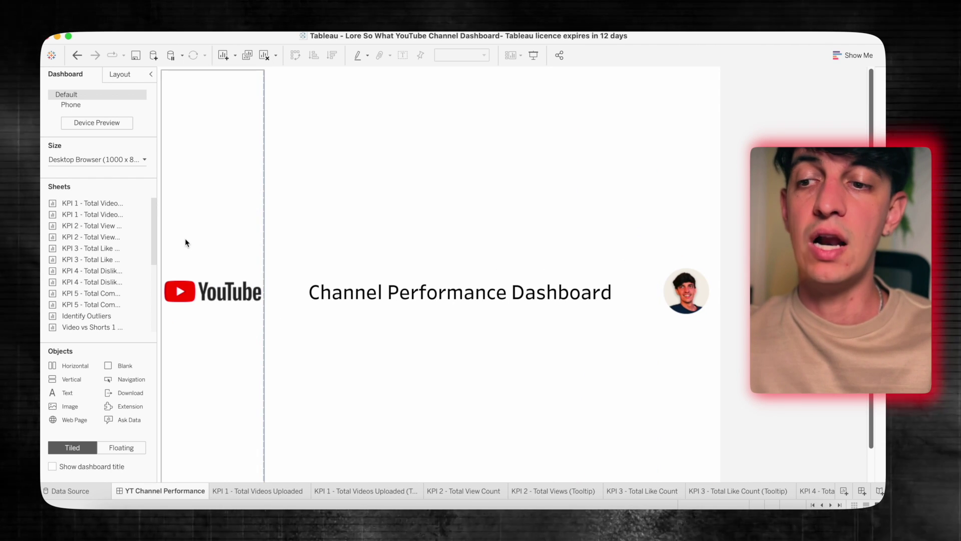
Step: Add a text object below the title row reading "Channel Summary" in italics
left_click_drag(67, 393, 296, 471)
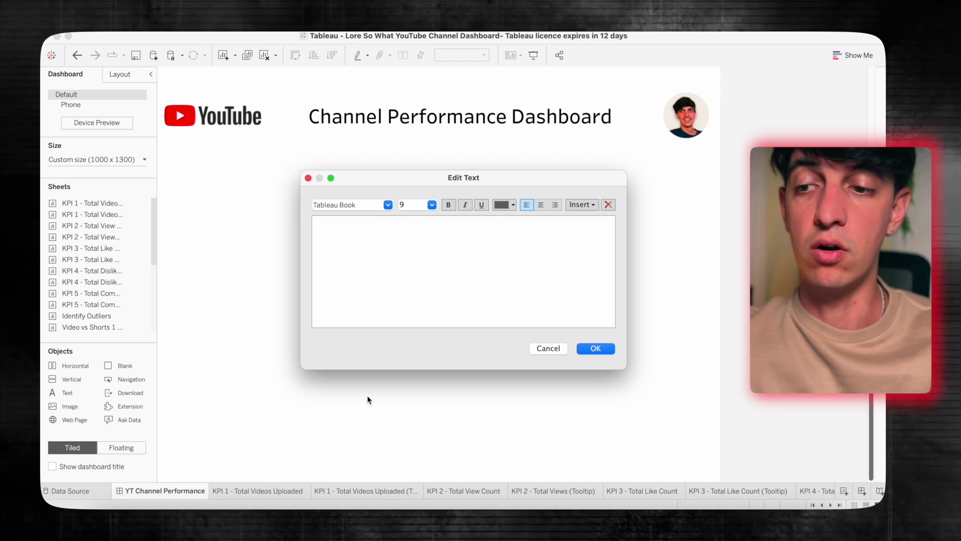
type("Channel Summar")
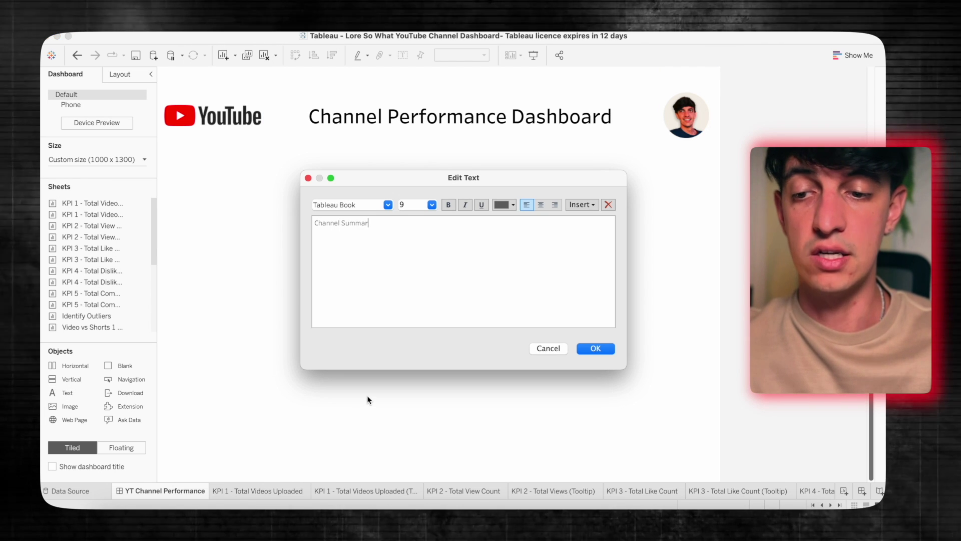
type("y")
key("super+a")
key("super+i")
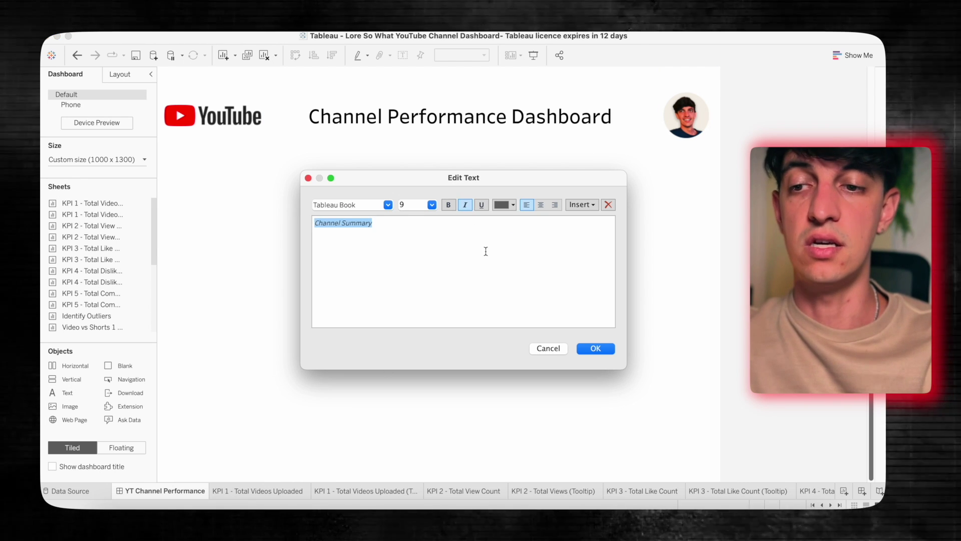
left_click(590, 349)
Step: Colour the "Channel Summary" text white and give its object a light grey background
double_click(459, 336)
key("super+a")
left_click(504, 204)
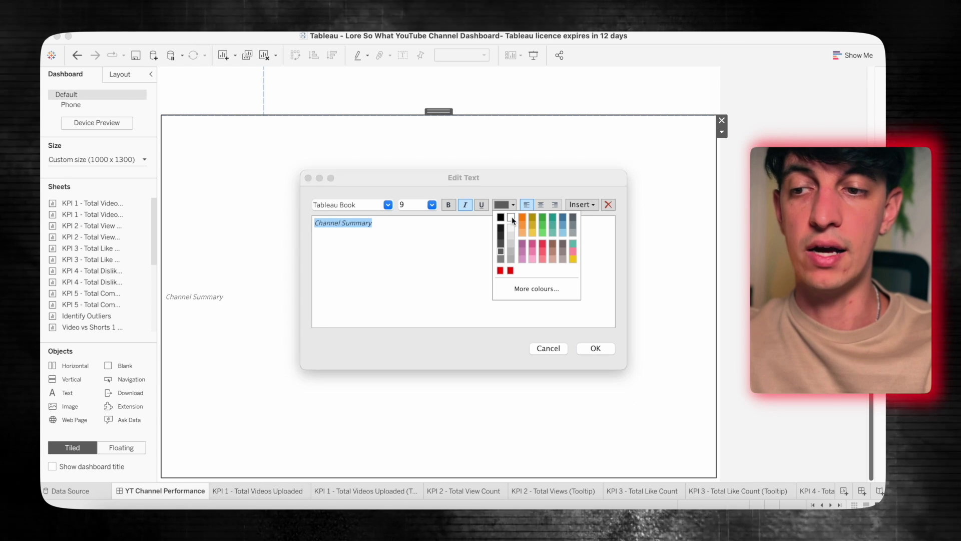
left_click(511, 217)
left_click(595, 349)
left_click(120, 74)
left_click(133, 267)
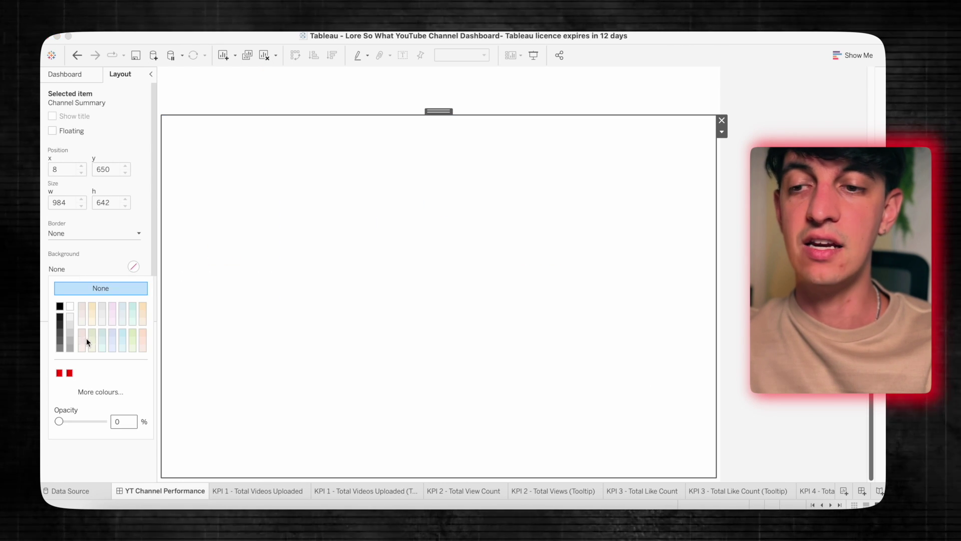
left_click(70, 340)
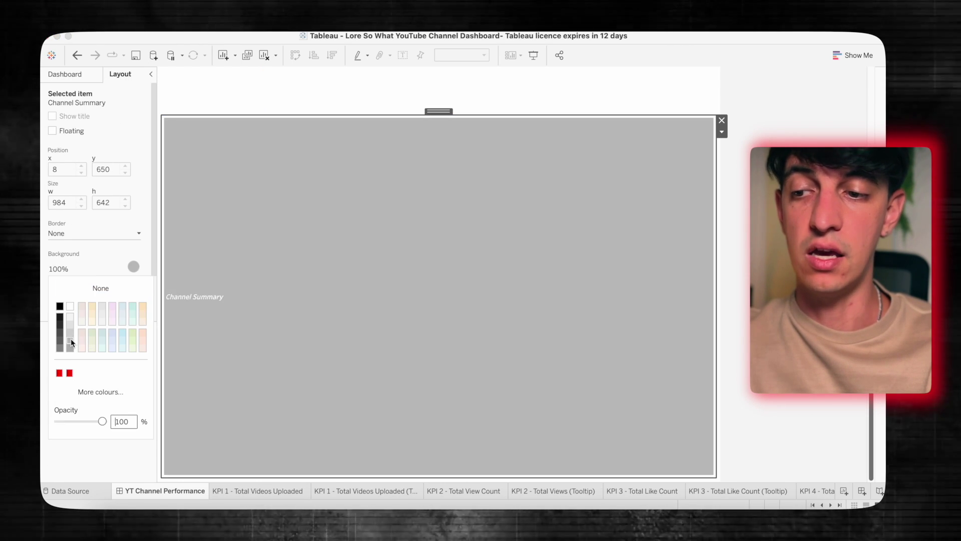
left_click(70, 333)
Step: Increase the font size of the "Channel Summary" header text
double_click(261, 302)
key("super+a")
left_click(436, 205)
left_click(421, 272)
left_click(596, 348)
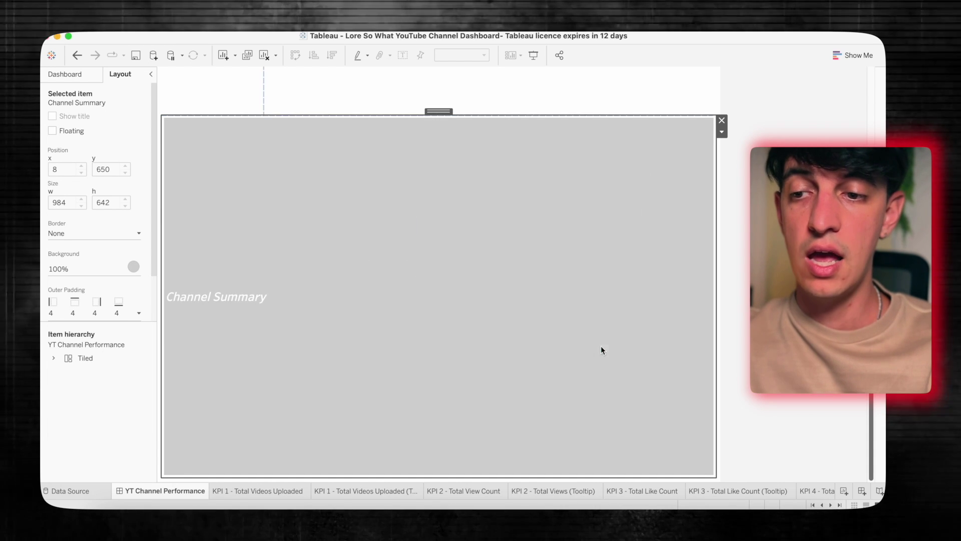
Step: Add a horizontal container below the "Channel Summary" header and place the five main KPI sheets in it side by side
left_click(65, 74)
left_click_drag(67, 366, 292, 446)
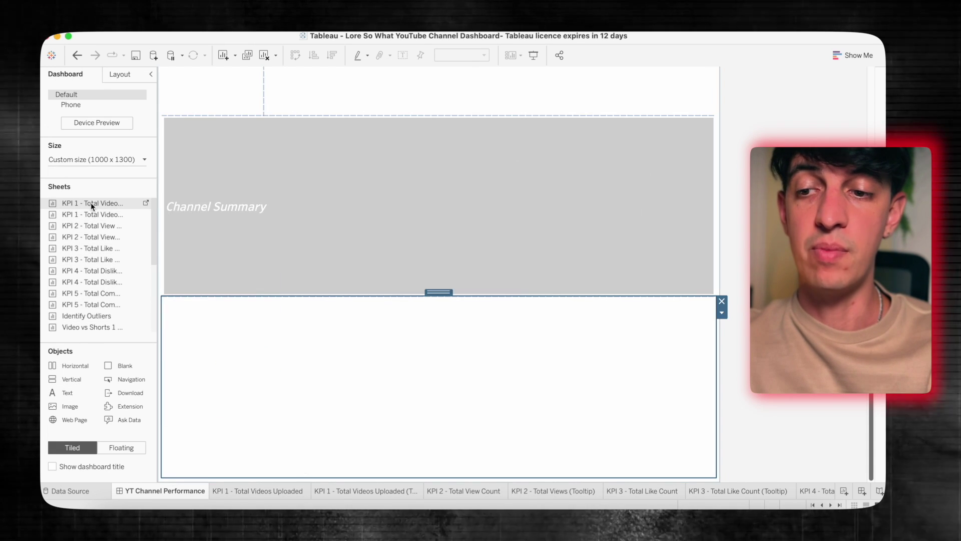
left_click_drag(91, 204, 381, 376)
left_click_drag(157, 212, 210, 210)
left_click_drag(120, 225, 581, 308)
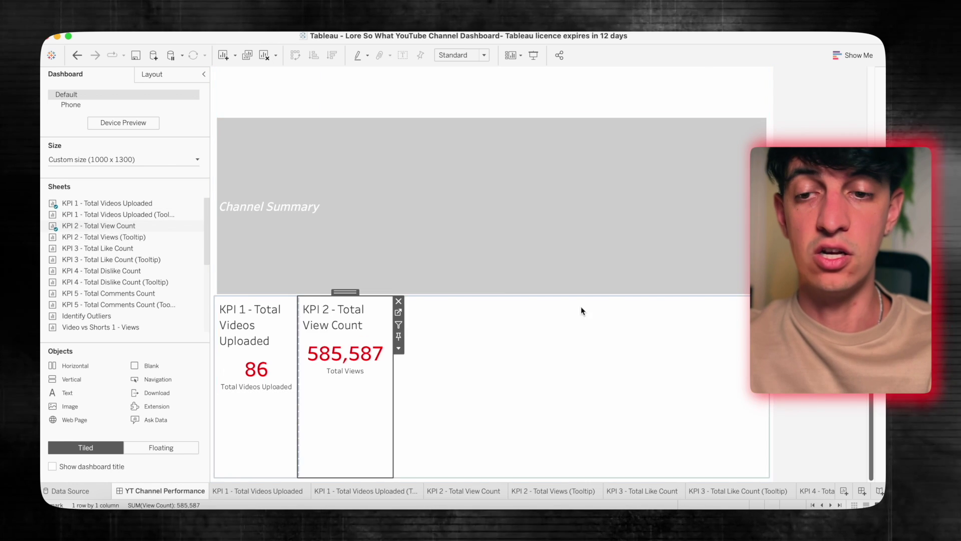
left_click_drag(105, 249, 540, 326)
left_click_drag(116, 271, 586, 330)
left_click_drag(121, 293, 626, 336)
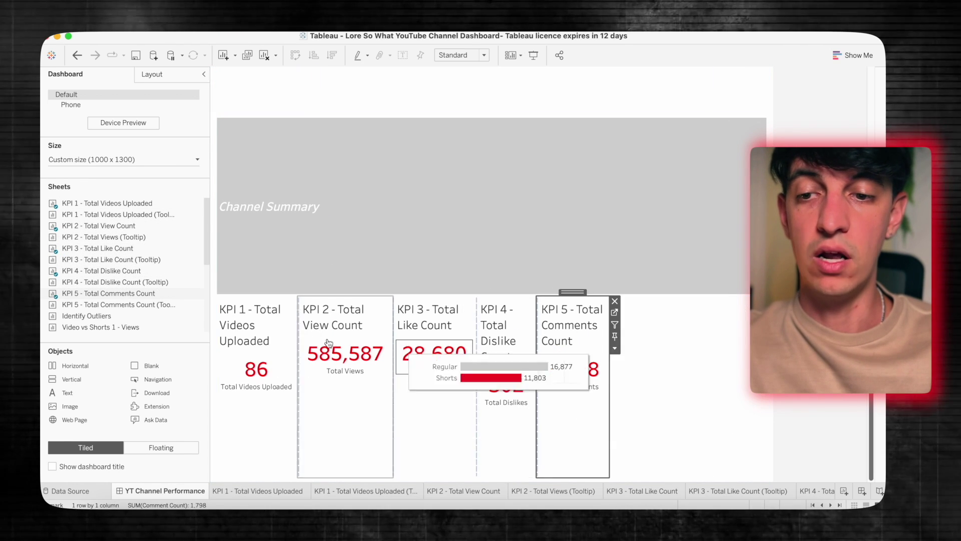
Step: Hide the titles of the KPI sheets in the container
right_click(255, 324)
left_click(270, 350)
right_click(326, 326)
left_click(342, 350)
right_click(429, 321)
left_click(445, 348)
right_click(496, 323)
left_click(512, 349)
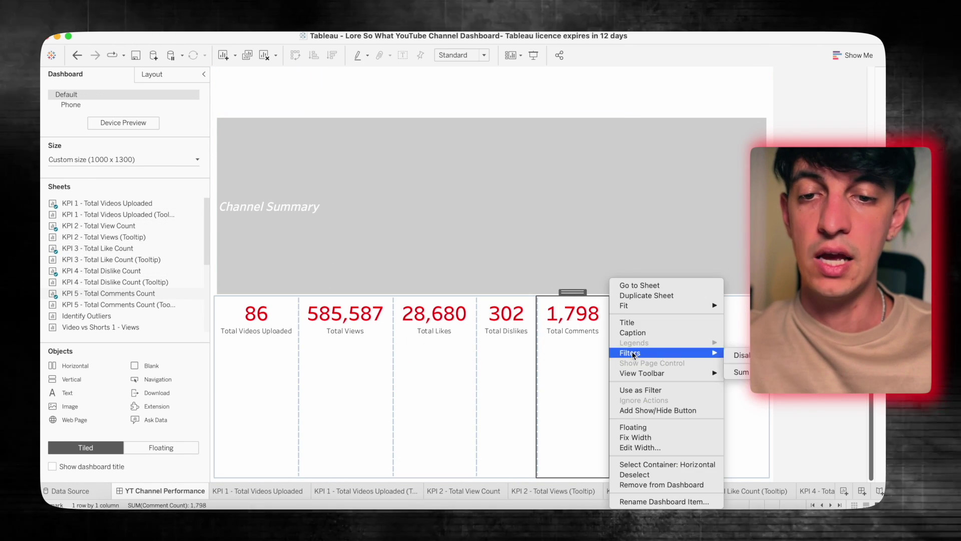
Step: Select the horizontal KPI container and distribute its contents evenly
left_click(687, 464)
left_click(775, 313)
left_click(807, 354)
Step: Add a text object below the KPIs reading "Performance of Shorts vs Regular Videos"
left_click_drag(67, 393, 403, 467)
type("Per")
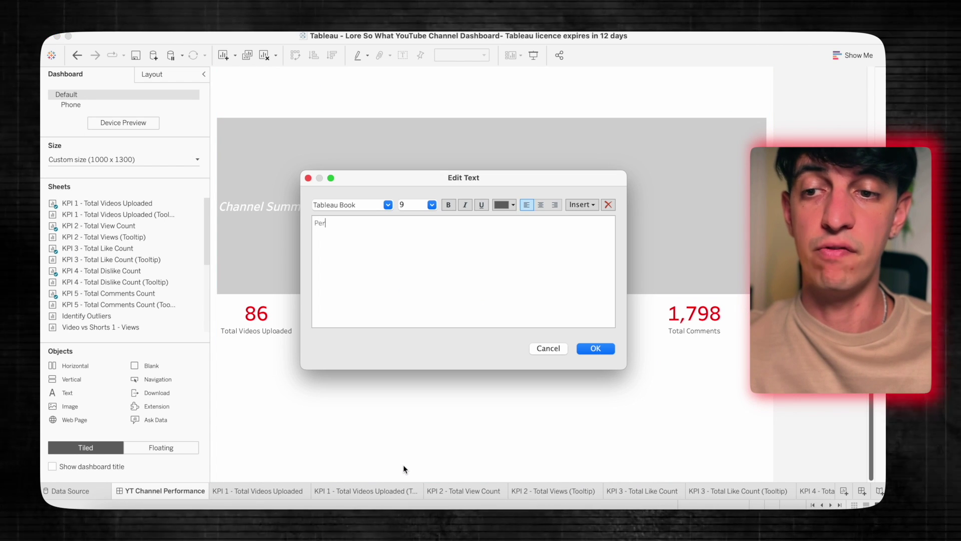
type("formance of Sh")
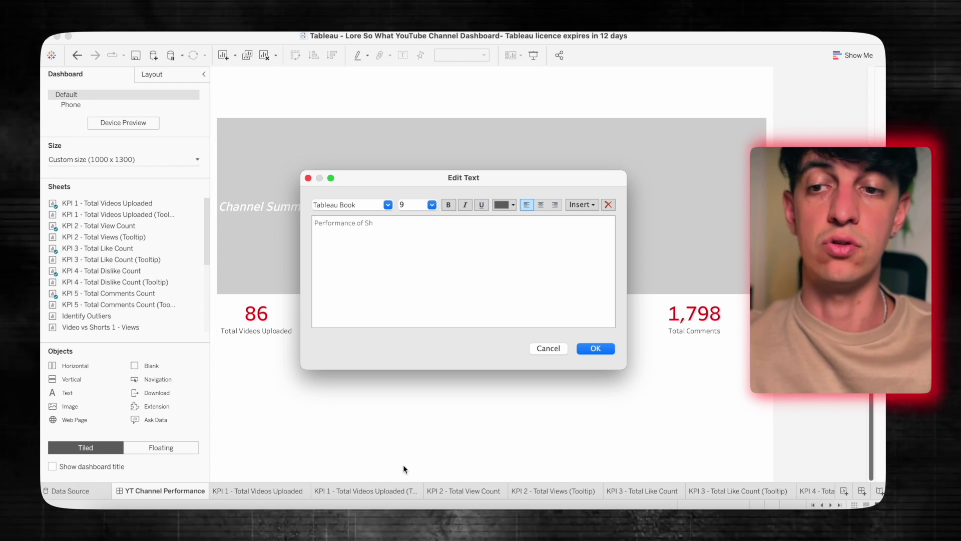
type("orts vs Regular Videos")
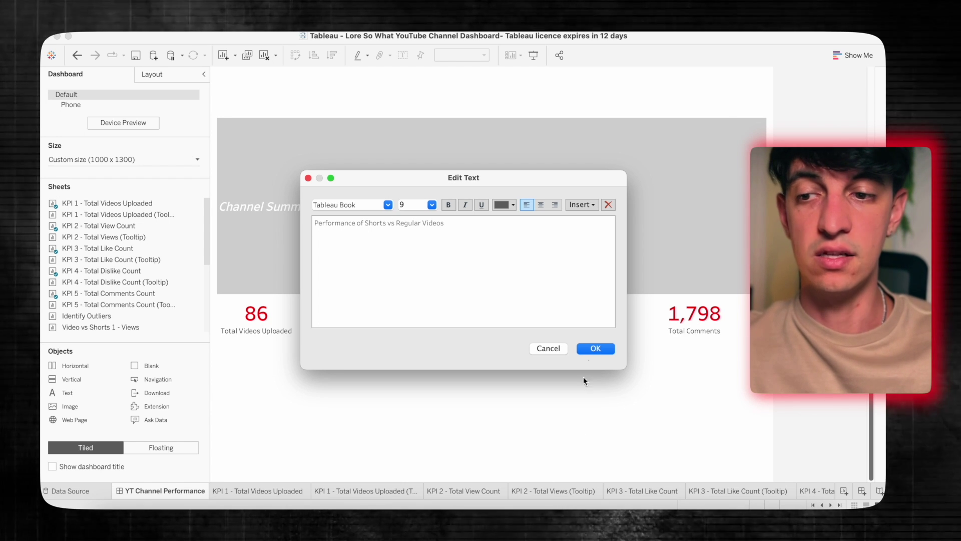
left_click(595, 348)
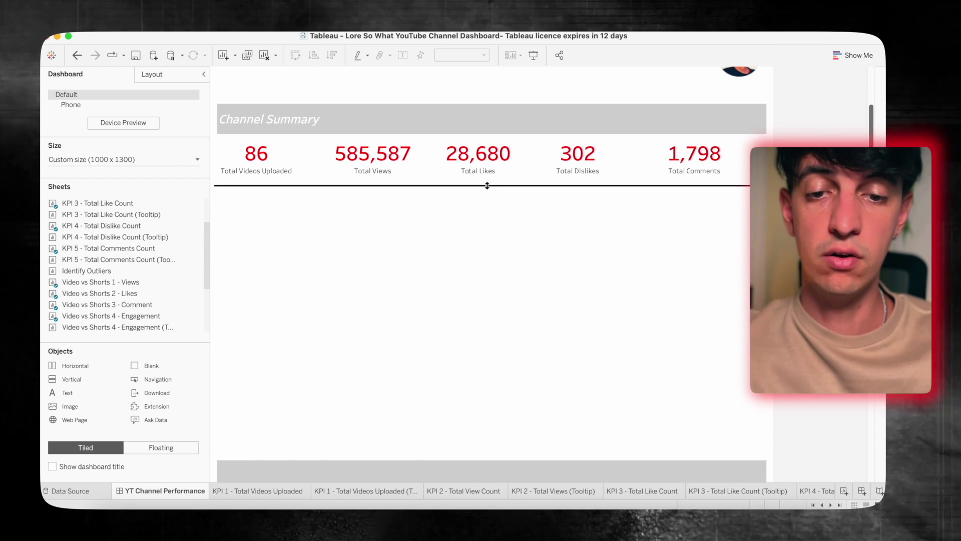
Step: Retitle the video versus Shorts views and likes charts "By Views" and "By Likes"
scroll(491, 275, "down", 10)
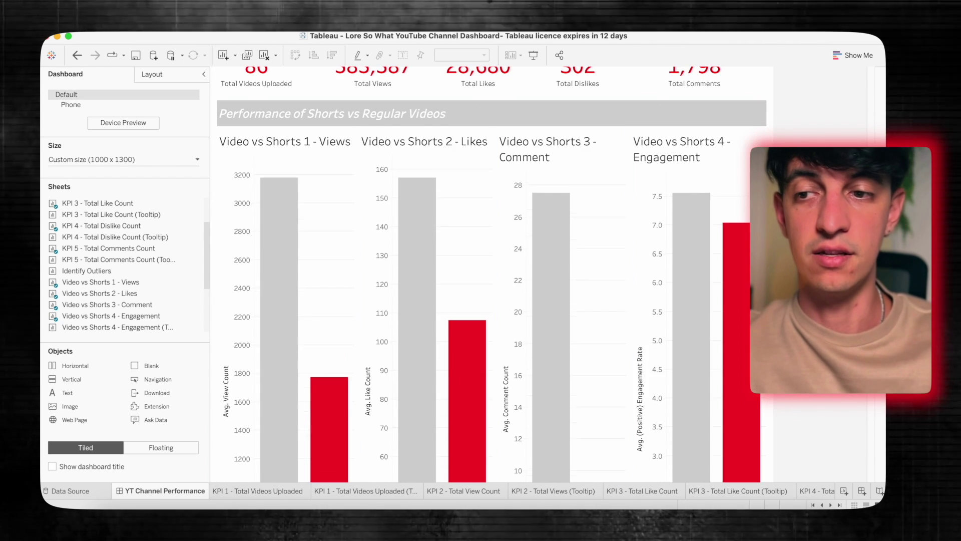
left_click(292, 142)
double_click(288, 140)
key("super+a")
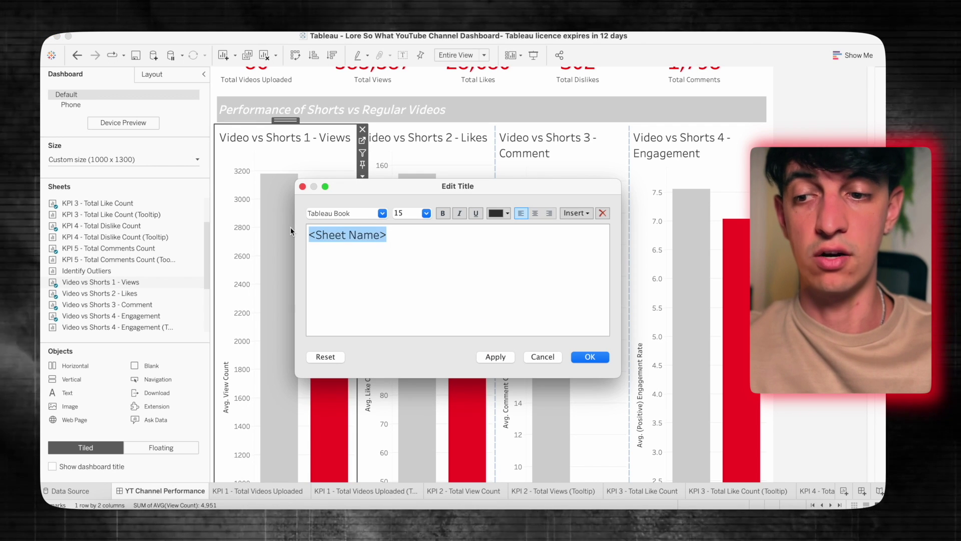
type("By Views")
left_click(590, 357)
double_click(428, 138)
left_click_drag(393, 236, 290, 232)
type("By Likes")
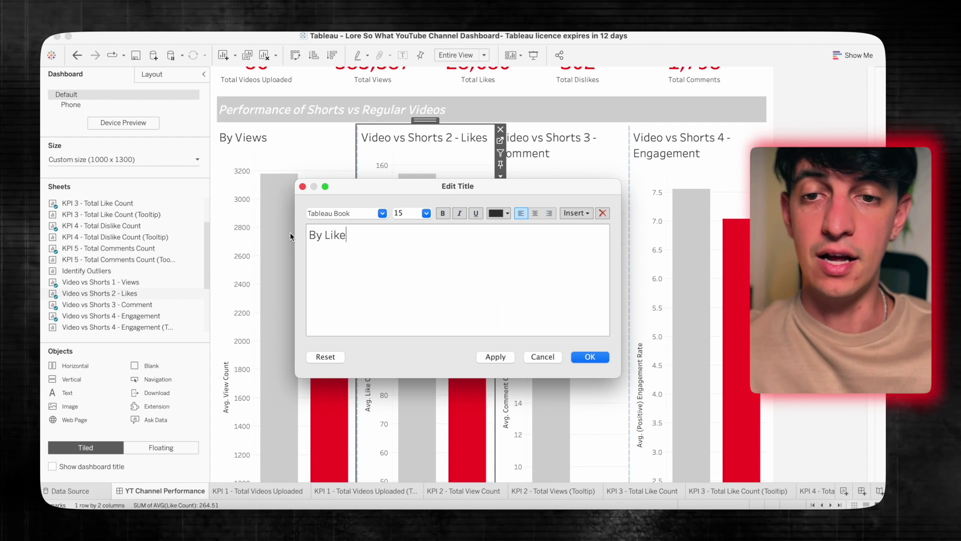
left_click(589, 358)
Step: Retitle the comments comparison chart "By Comments" and edit the engagement chart's title
double_click(549, 140)
left_click_drag(393, 235, 279, 227)
type("By Comments")
key("Return")
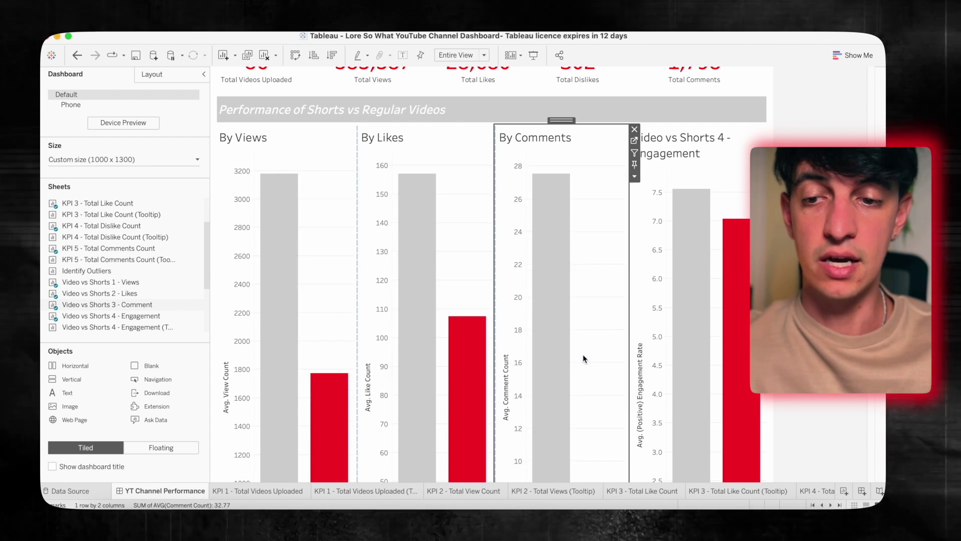
double_click(669, 149)
left_click(590, 357)
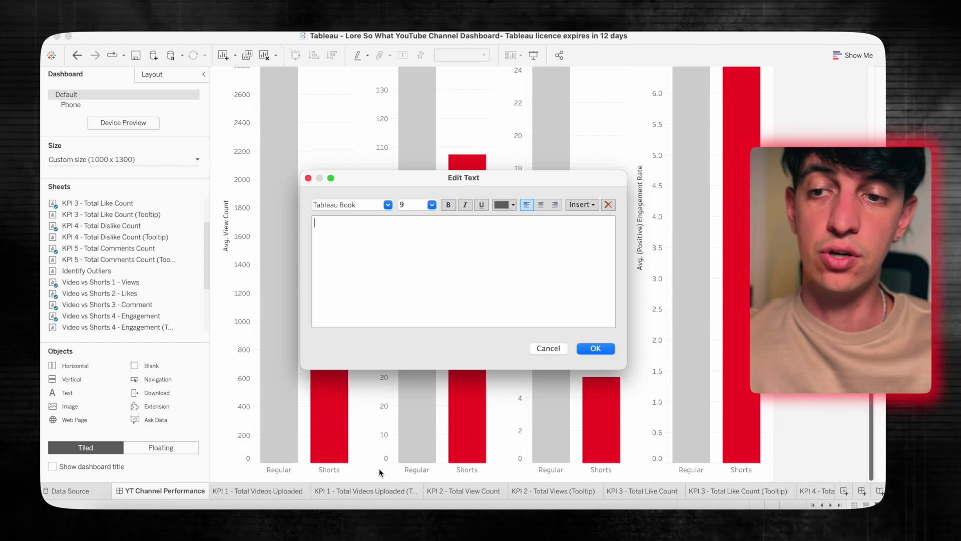
Step: Enter "Correlation between Views and Length of Regular Videos" as the header text below the Shorts comparison charts
type("Correlations")
key("BackSpace")
type("b")
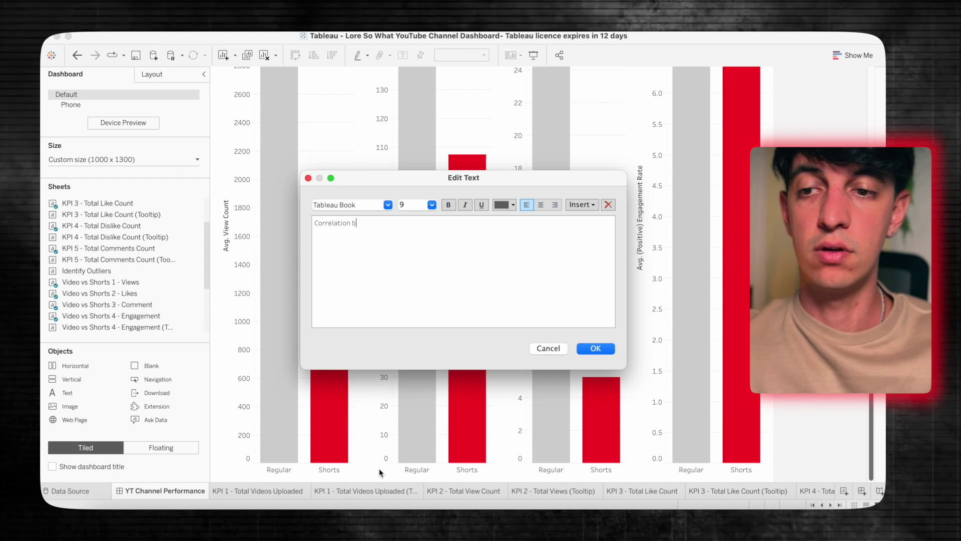
type("etween Views and Len")
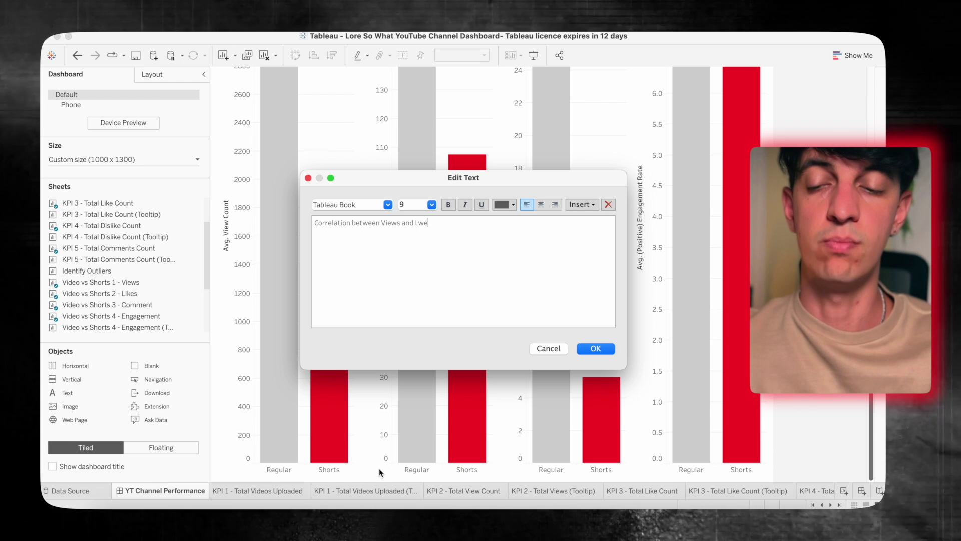
type("gth of Regular Videos")
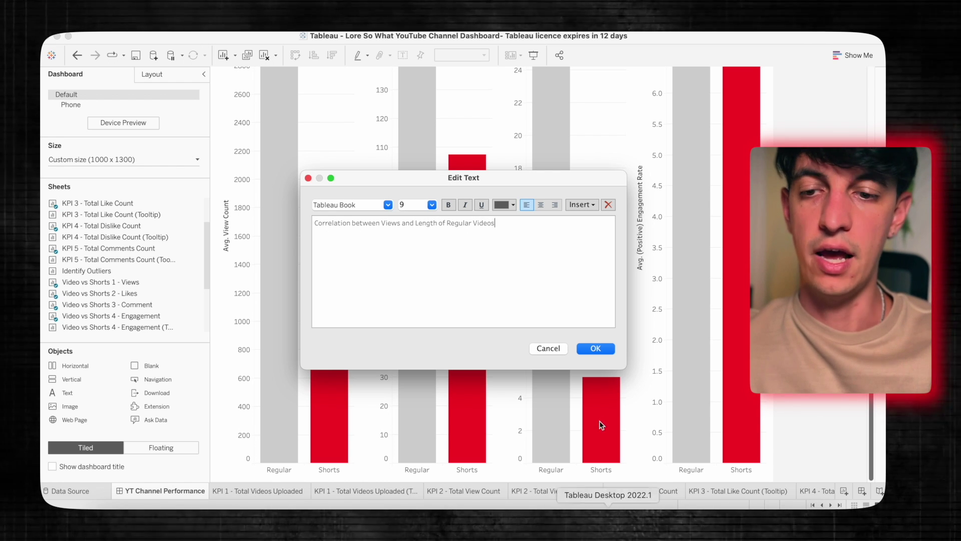
left_click(596, 348)
Step: Place the Correlation Views vs Video Length sheet below its header, with the header shrunk to a thin band and the sheet title hidden
left_click_drag(335, 397, 367, 428)
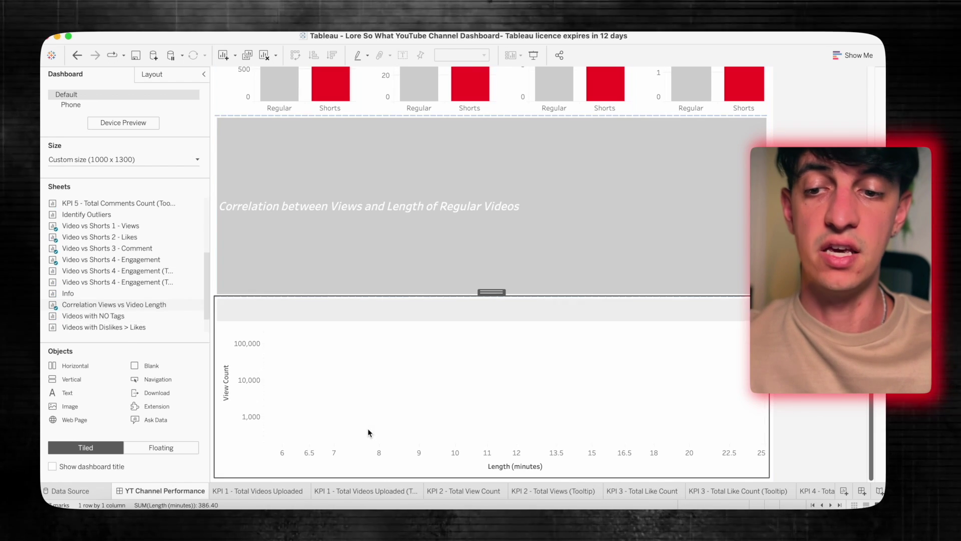
left_click_drag(356, 294, 352, 136)
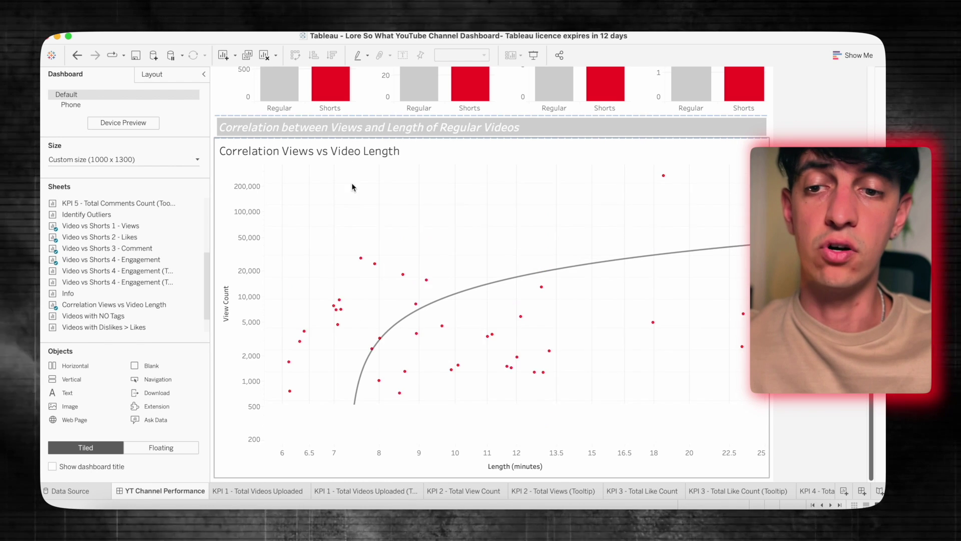
right_click(338, 153)
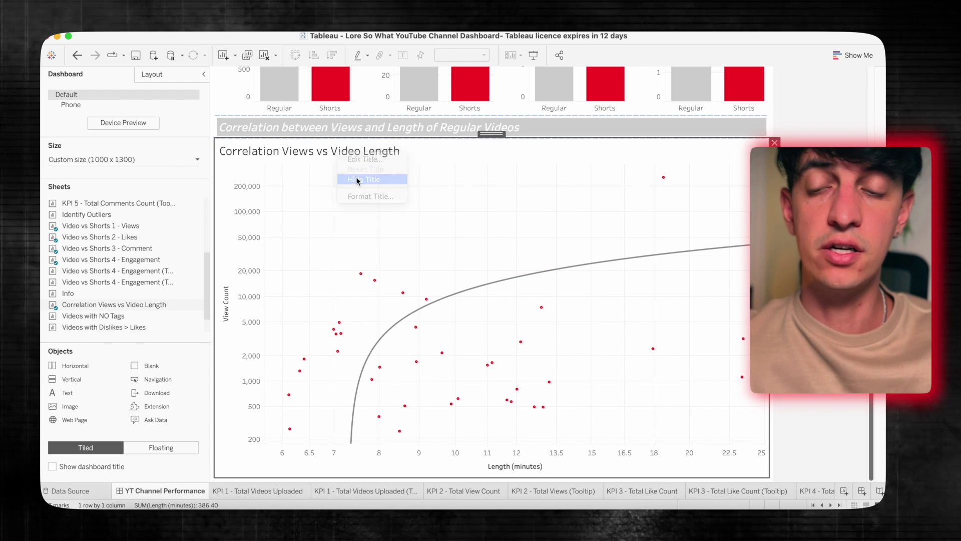
left_click(358, 179)
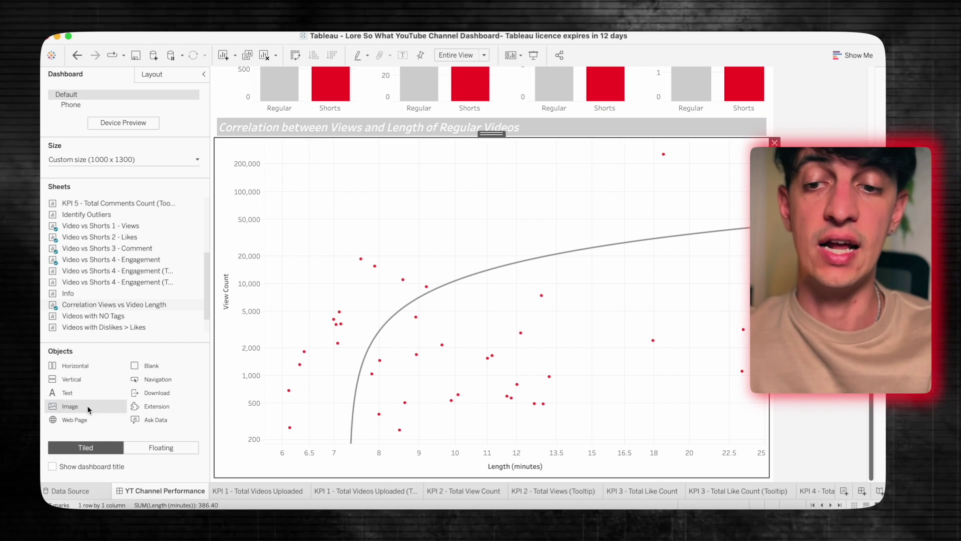
left_click_drag(87, 405, 351, 455)
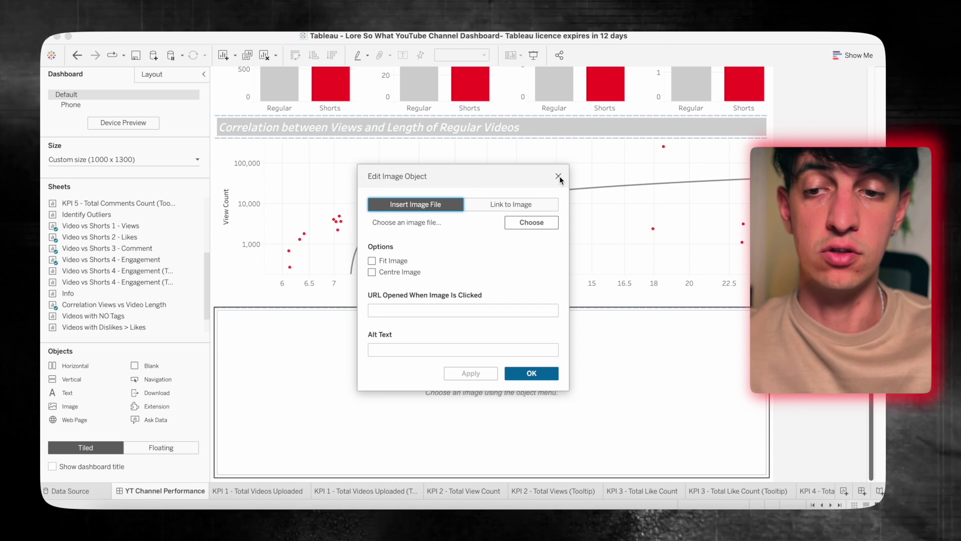
left_click(559, 177)
left_click(775, 313)
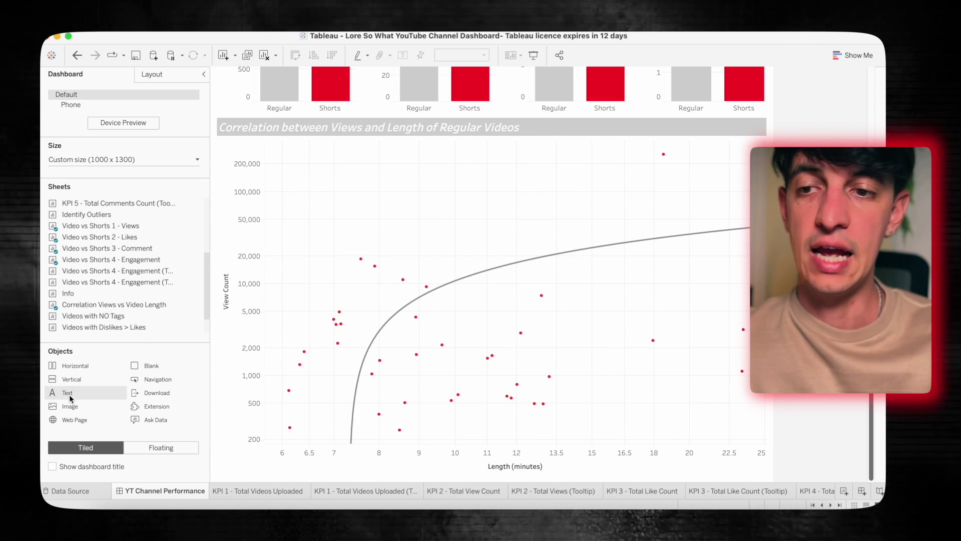
Step: Add a text object below the correlation chart reading "Take Immediate Action"
left_click_drag(69, 394, 367, 451)
type("Take I")
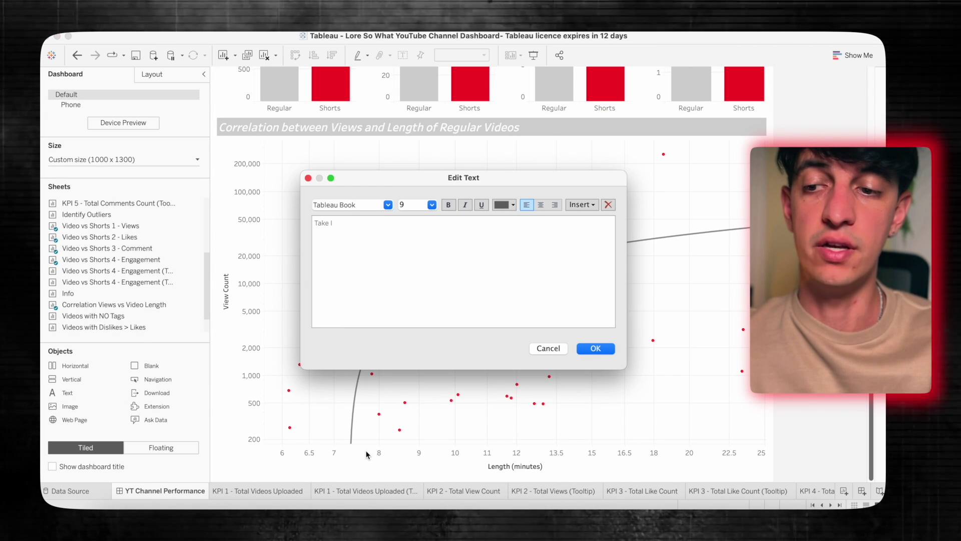
type("mmediate Action")
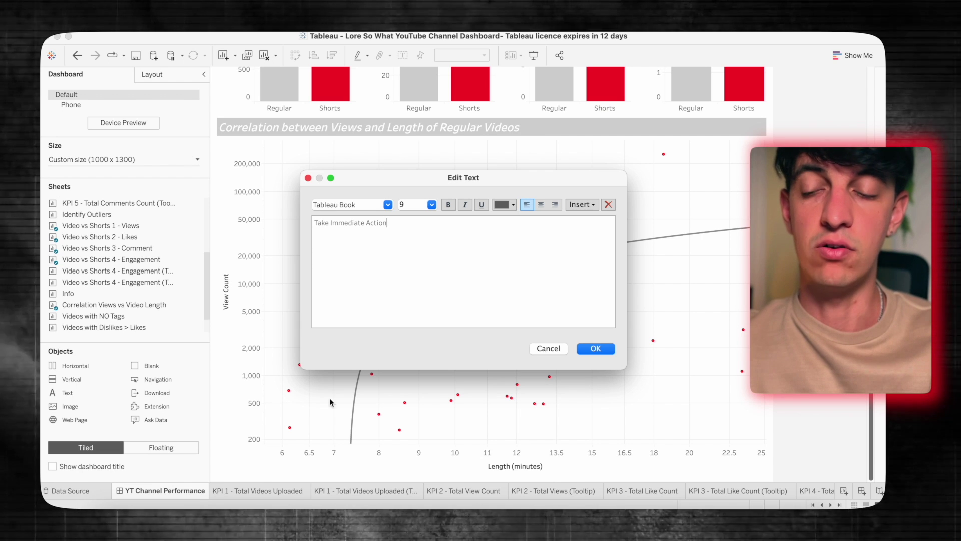
Step: Format the "Take Immediate Action" header text as size 16, bold, italic and white
key("ctrl+a")
left_click(432, 205)
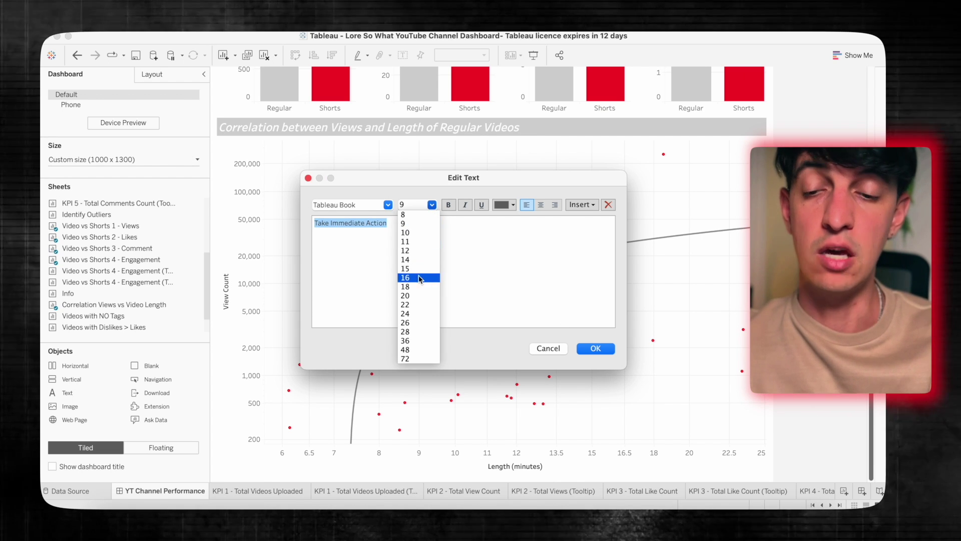
left_click(420, 278)
left_click(449, 205)
left_click(465, 205)
left_click(513, 204)
left_click(495, 268)
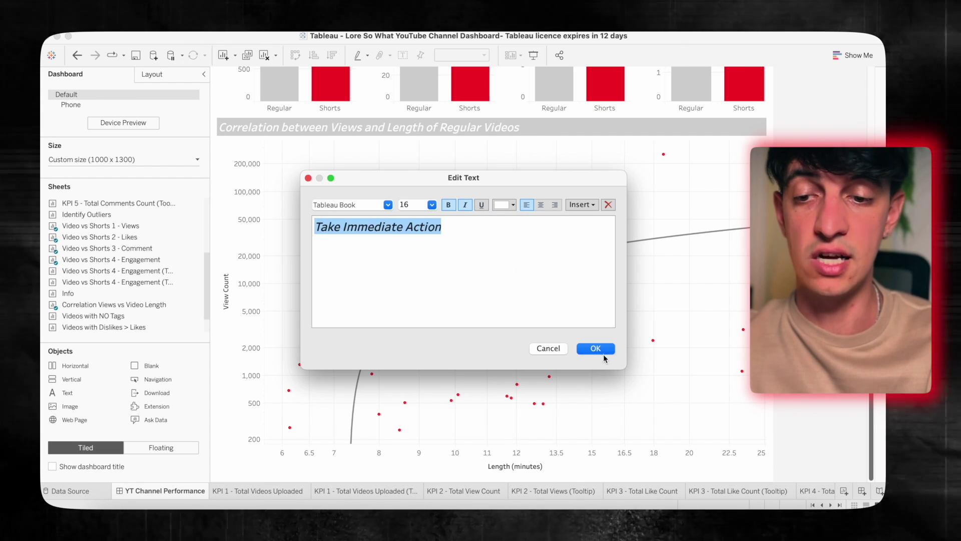
left_click(603, 353)
Step: Place the Videos with NO Tags, Least Performing Videos and Videos with Dislikes > Likes sheets side by side under the "Take Immediate Action" header
left_click_drag(76, 316, 260, 373)
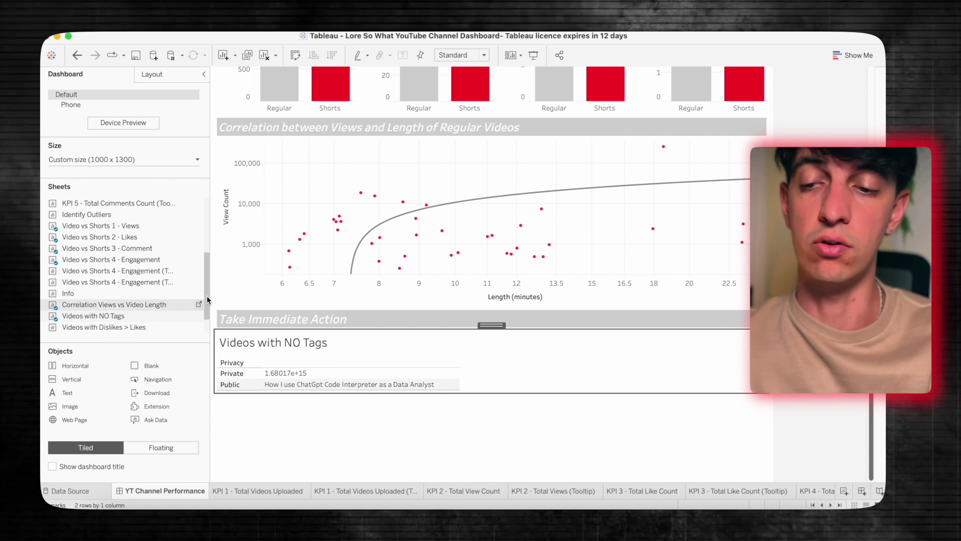
scroll(208, 300, "down", 1)
left_click_drag(100, 327, 669, 402)
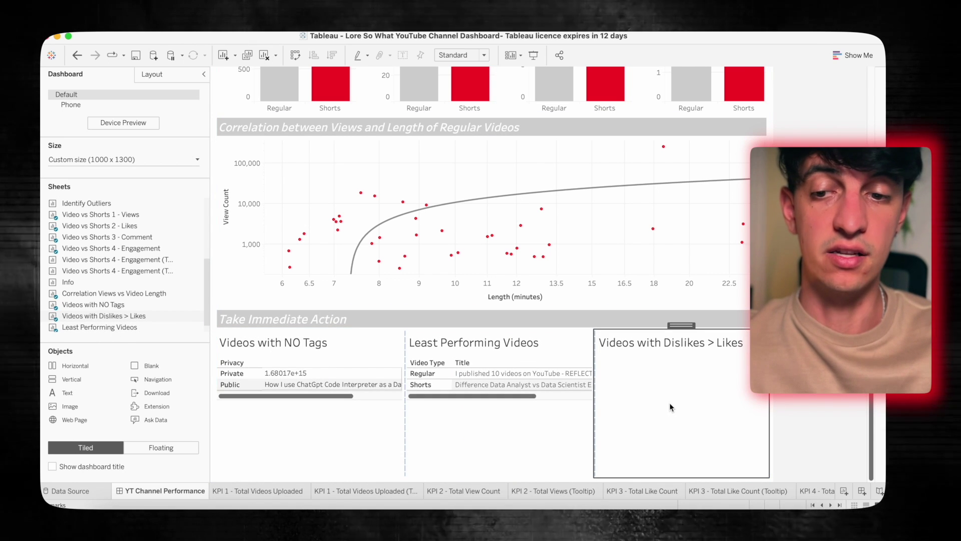
left_click_drag(594, 398, 616, 398)
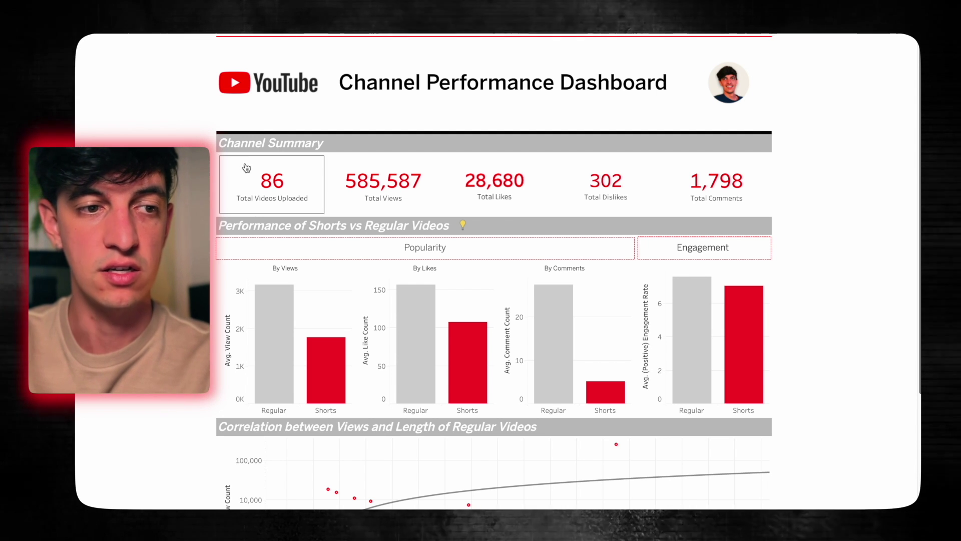
Step: Examine the Regular versus Shorts breakdown tooltips of the Channel Summary KPIs in the finished dashboard
mouse_move(284, 182)
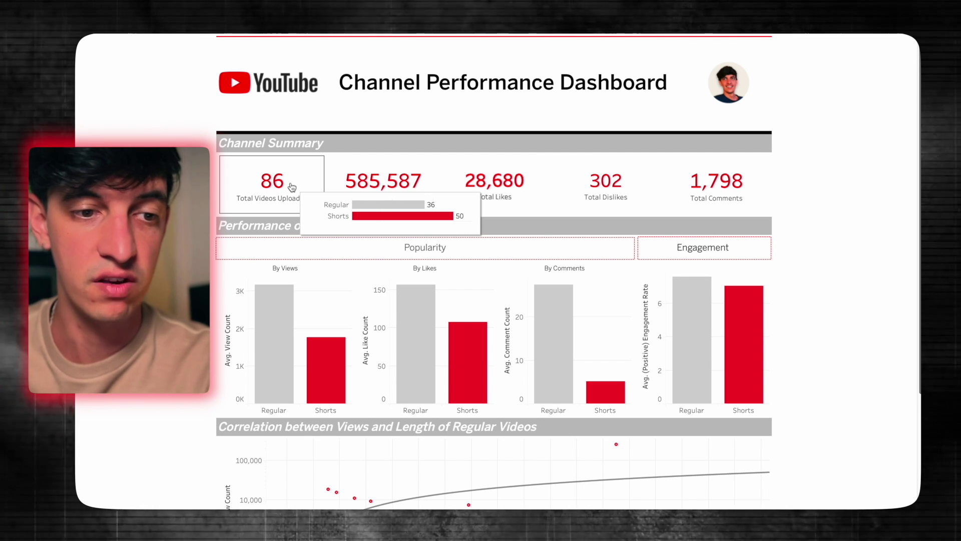
mouse_move(410, 181)
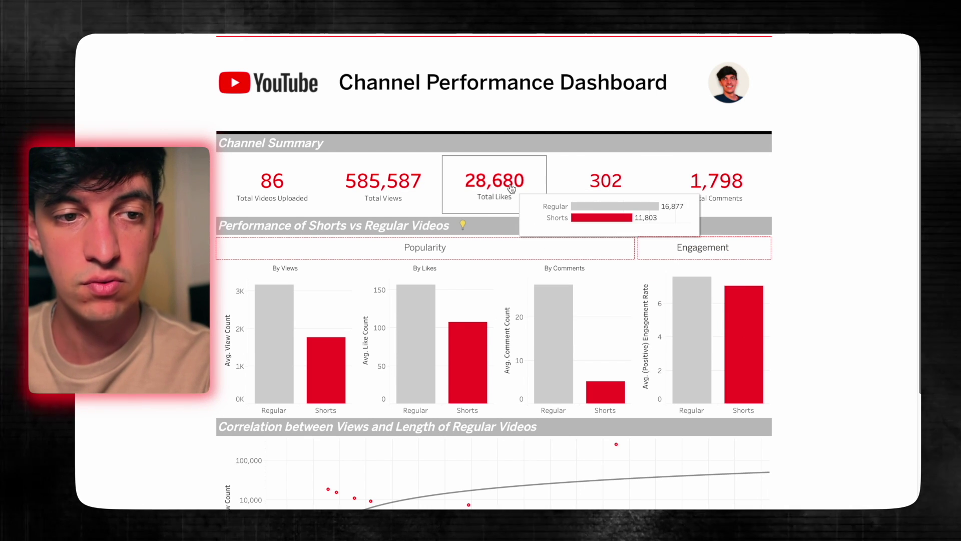
mouse_move(646, 188)
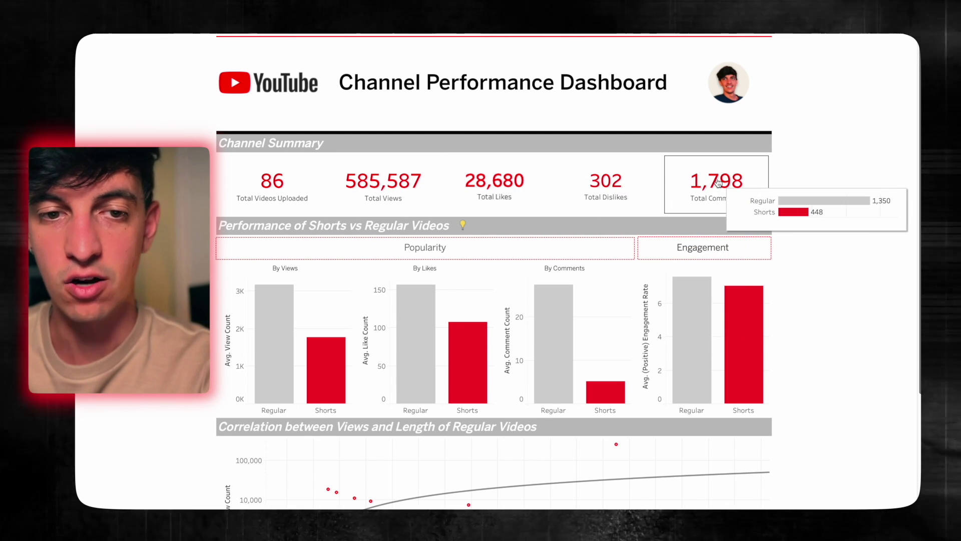
mouse_move(526, 194)
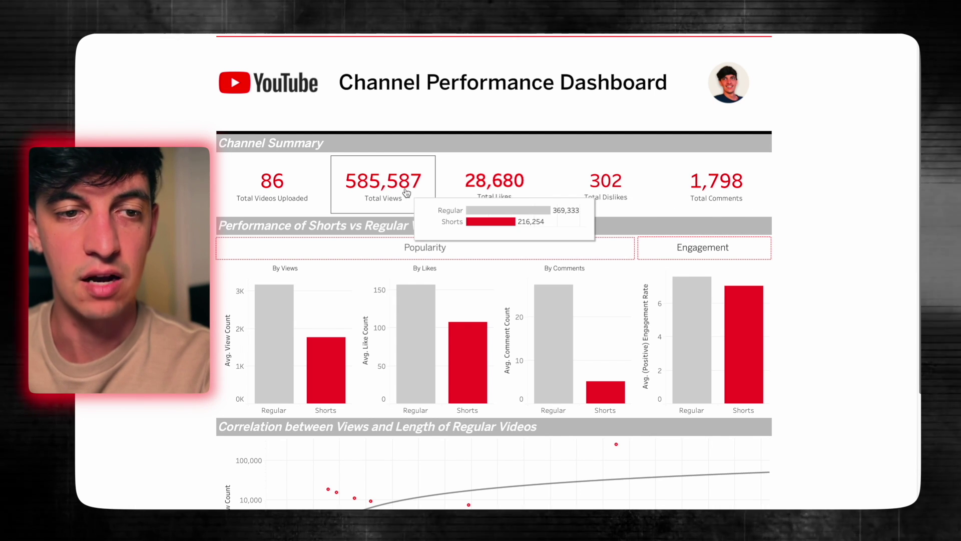
mouse_move(479, 184)
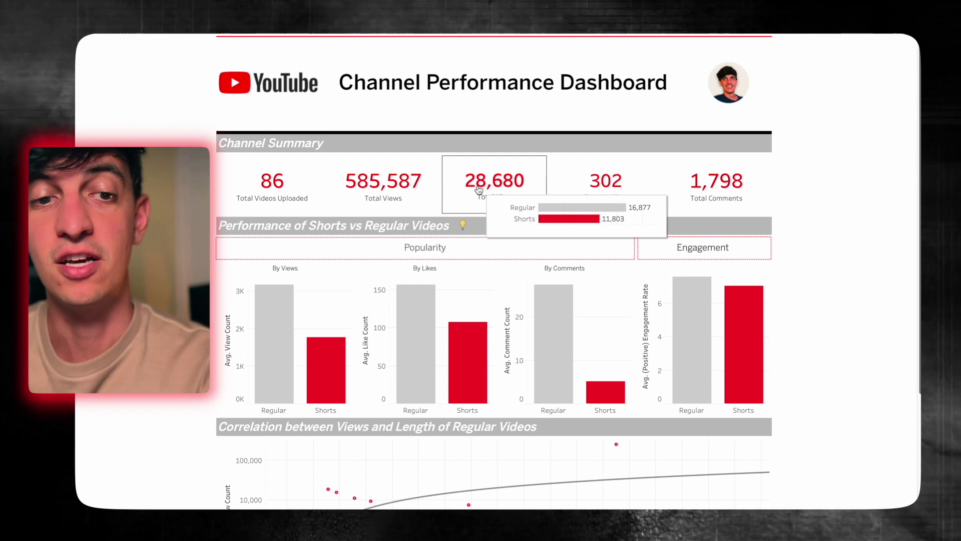
mouse_move(592, 188)
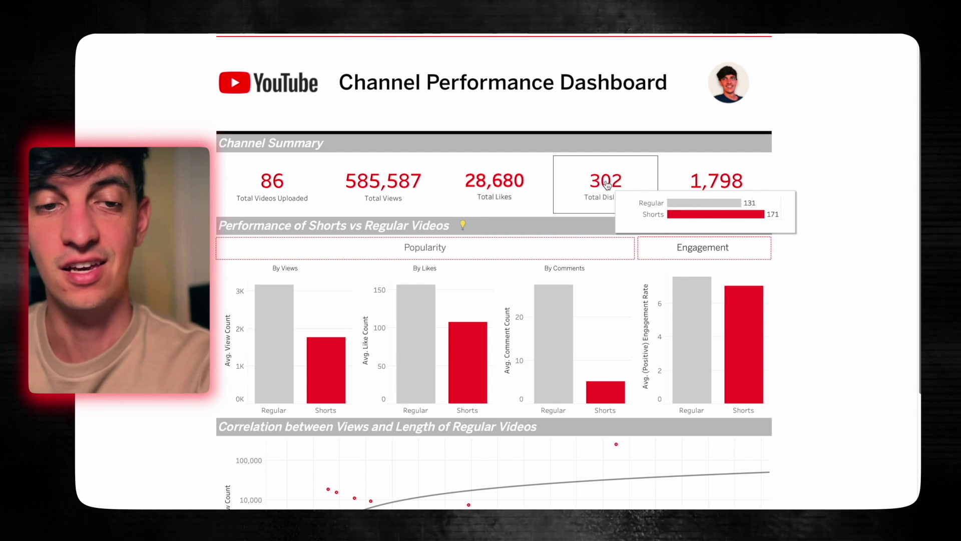